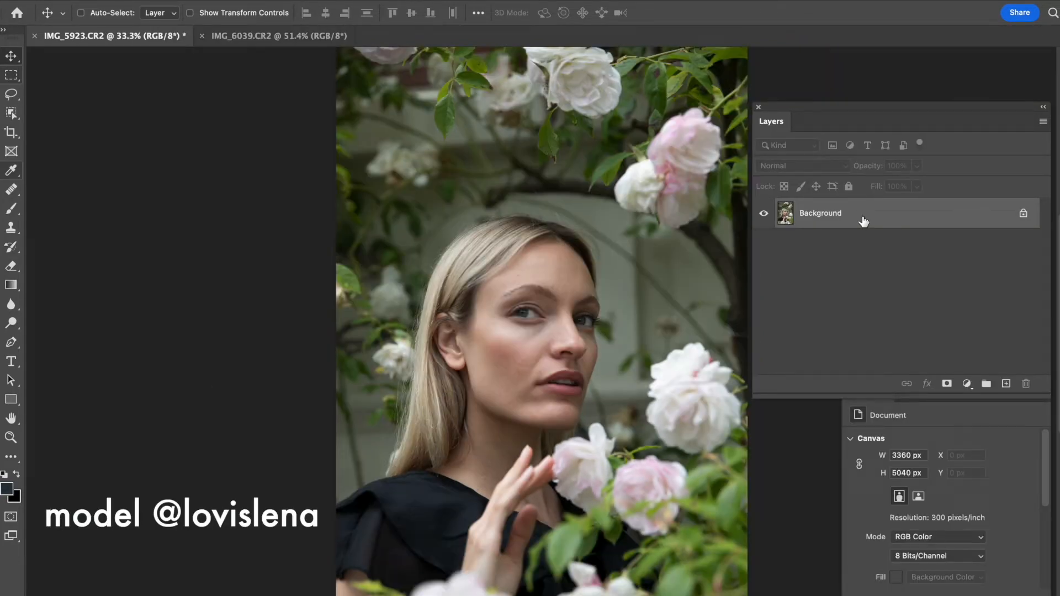
- Duplicate the Background layer twice
key("super")
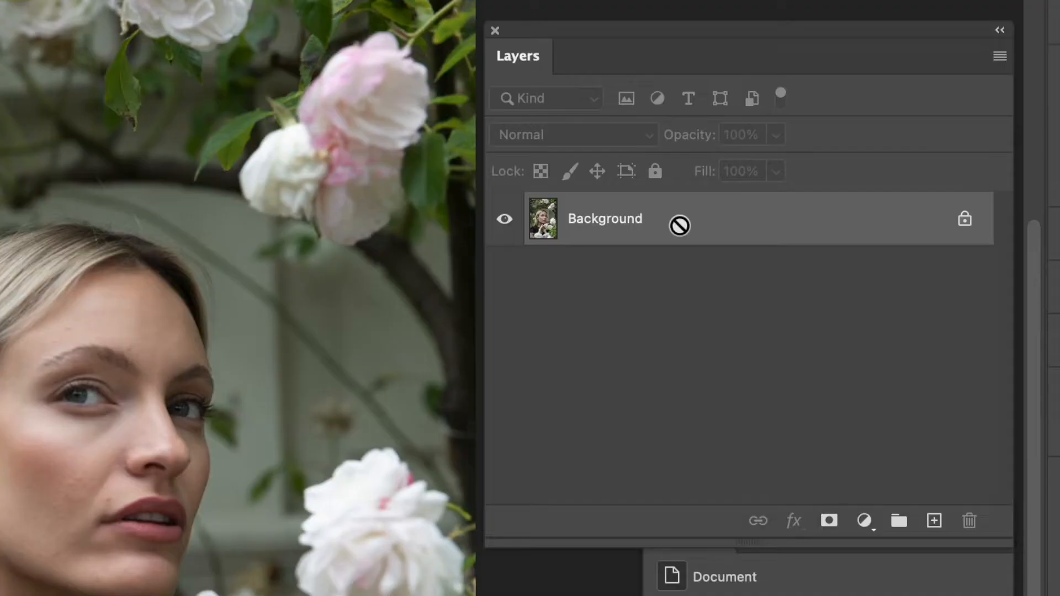
key("super+j")
key("super+j")
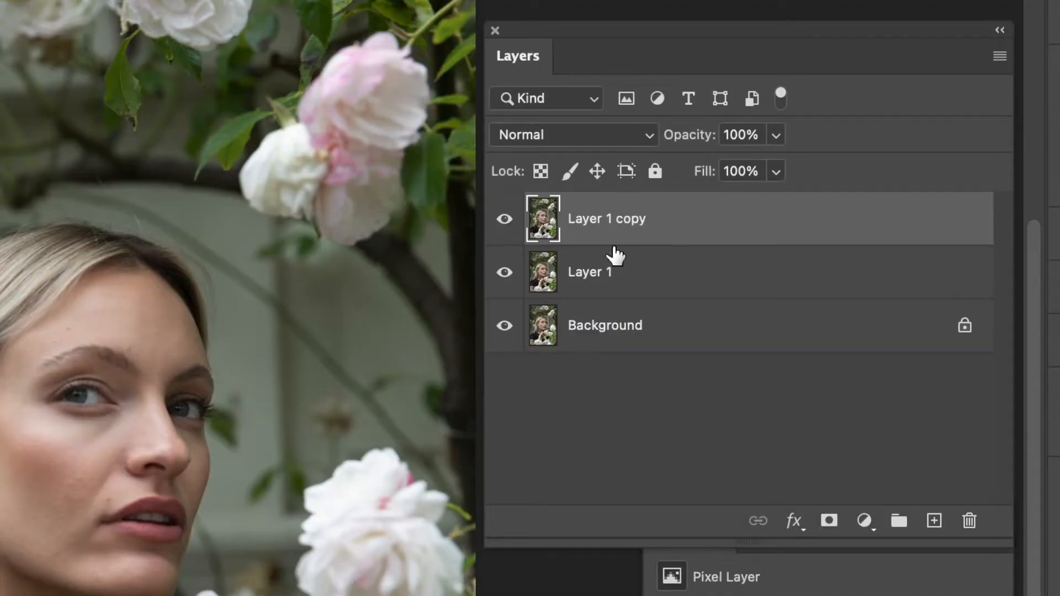
- Rename the lower duplicate layer to "Low Frequency"
left_click(637, 288)
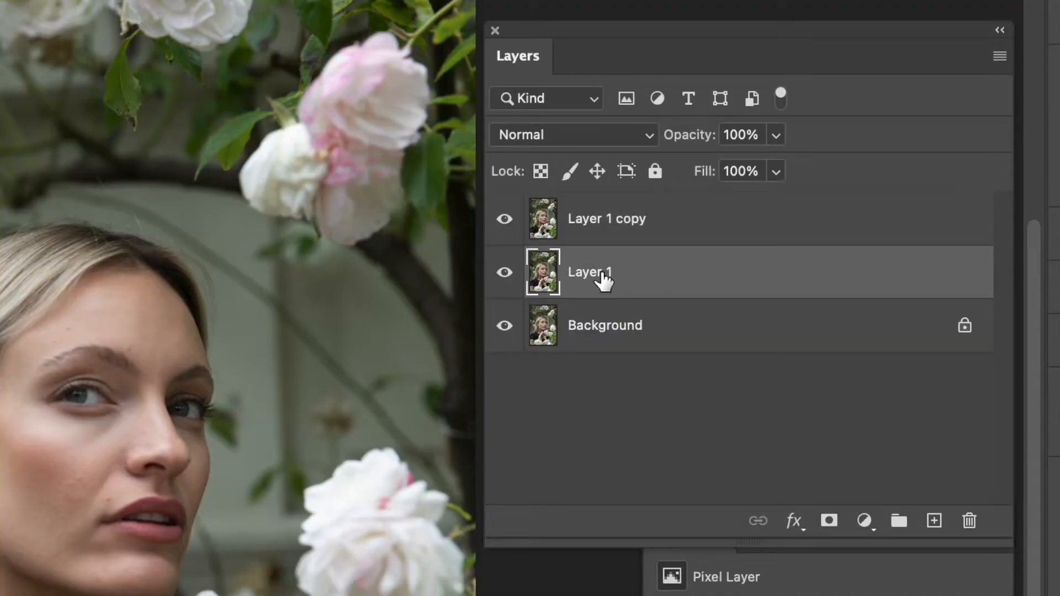
double_click(584, 273)
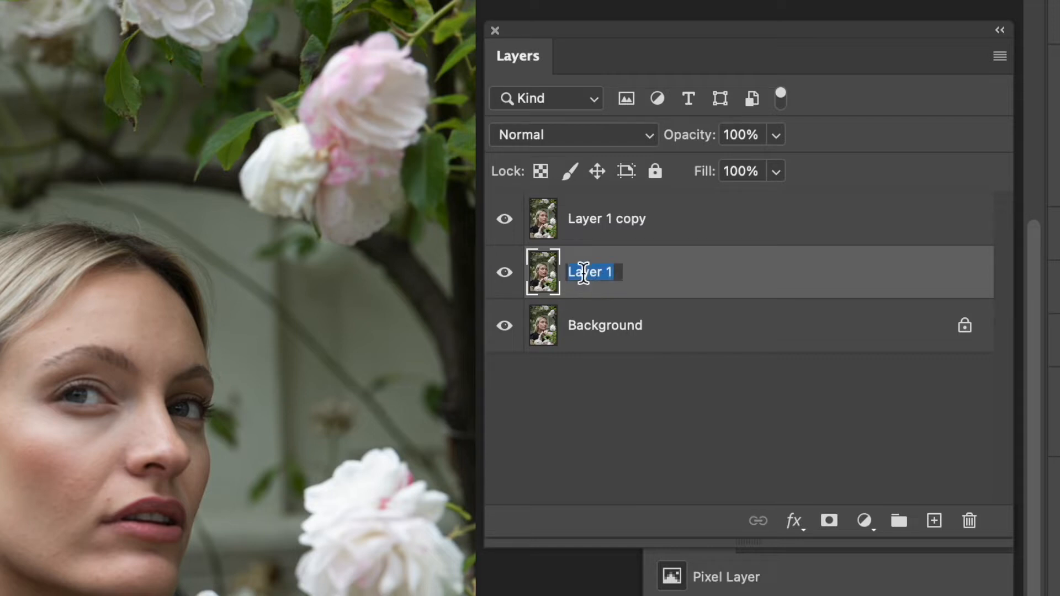
type("Low Fre")
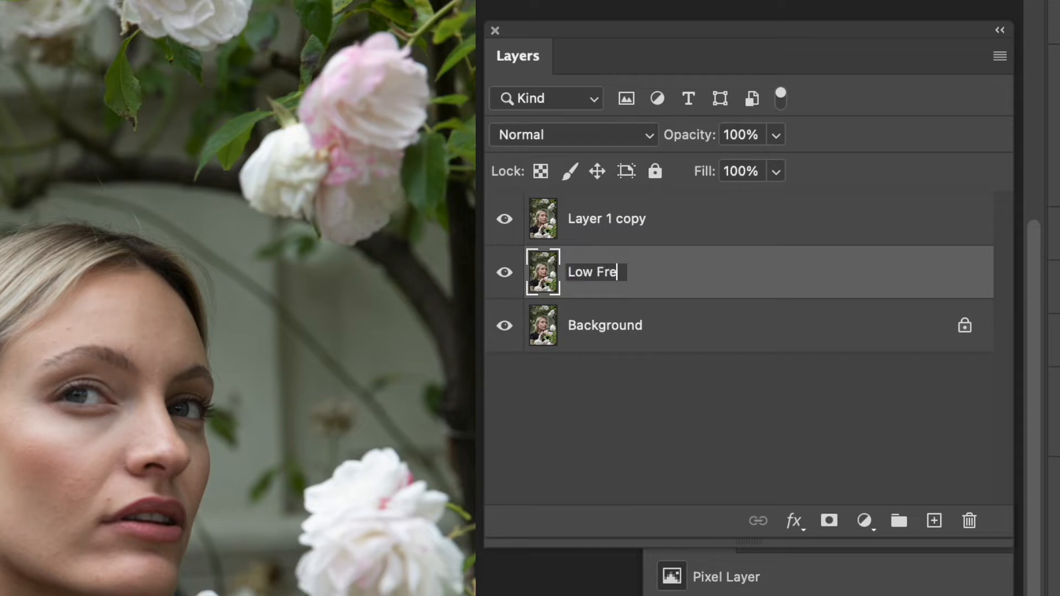
type("quency")
key("Return")
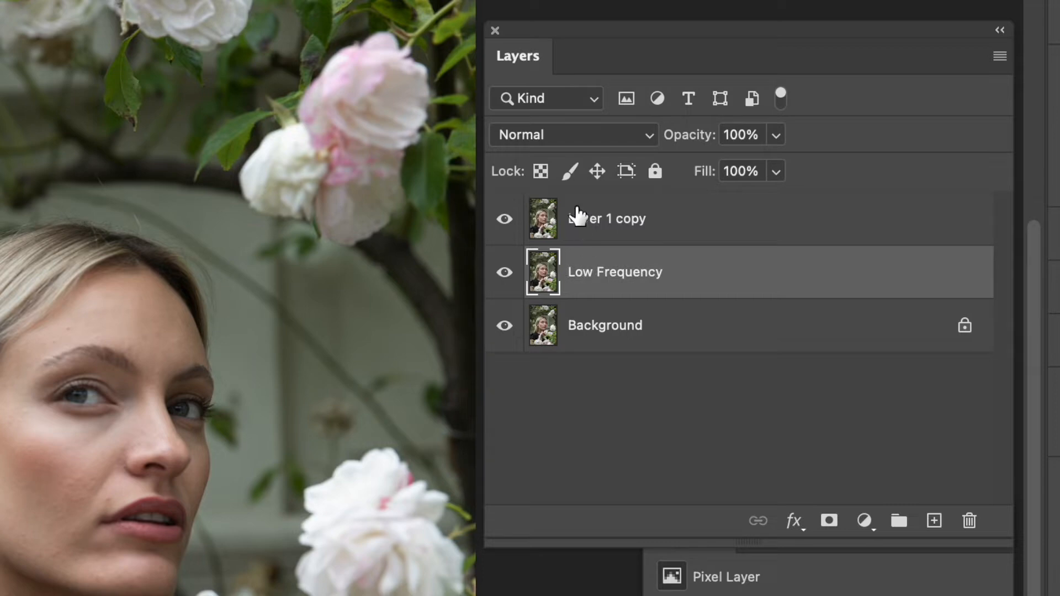
- Rename the top duplicate layer to "High Frequency"
left_click(605, 225)
double_click(604, 220)
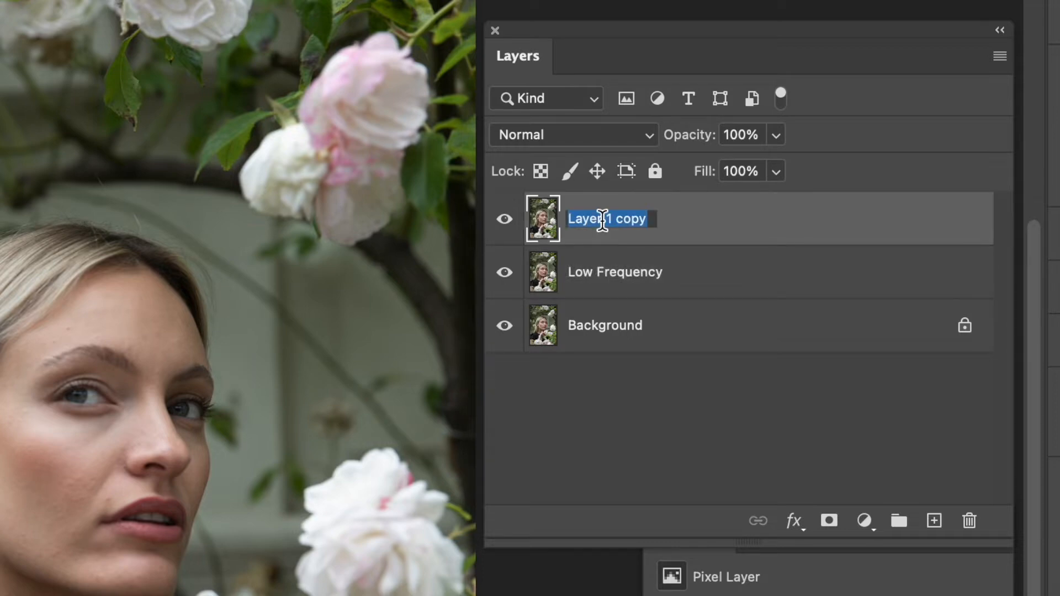
type("High Frequency")
key("Return")
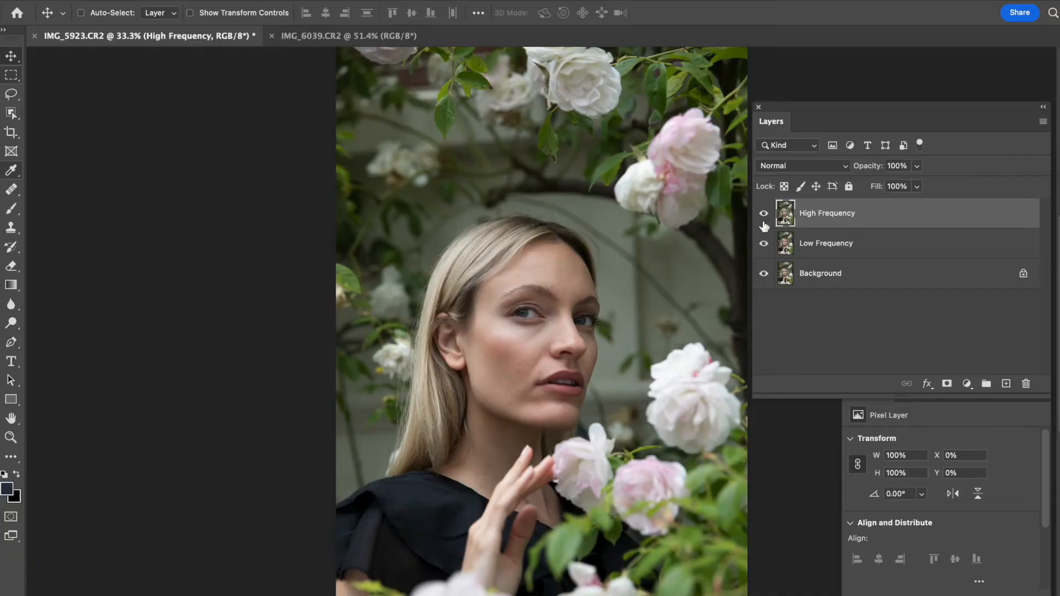
- Hide the High Frequency layer and apply a Gaussian Blur with a 5.0 pixel radius to the Low Frequency layer
left_click(764, 216)
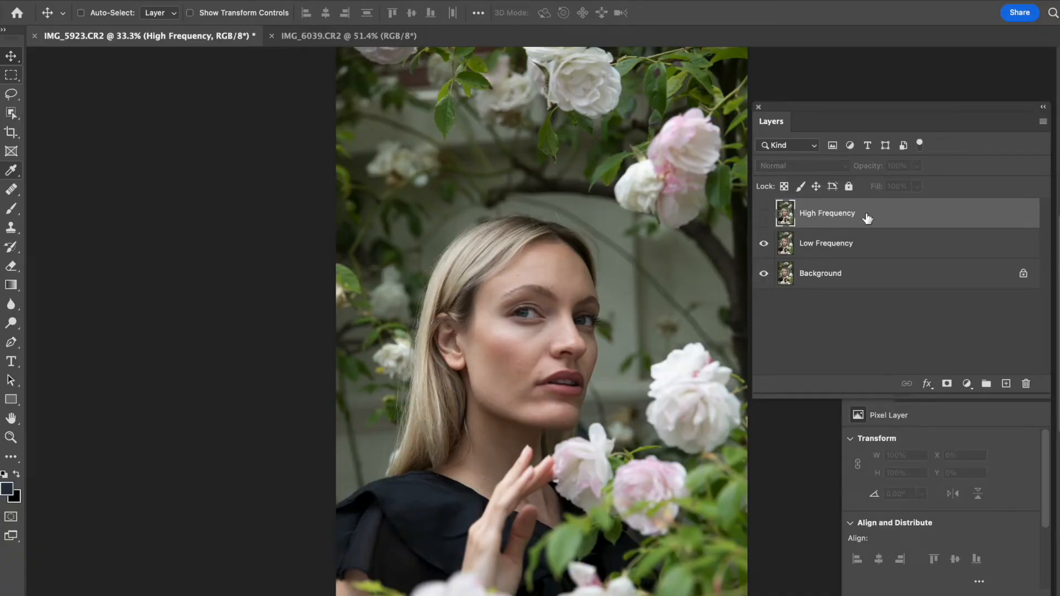
left_click(842, 247)
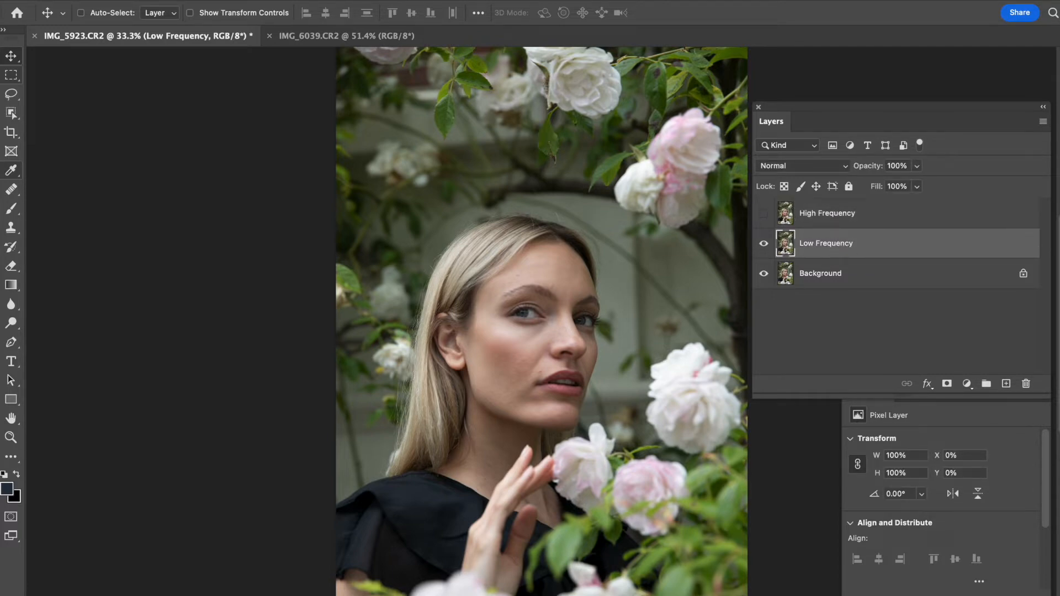
left_click(336, 0)
mouse_move(515, 165)
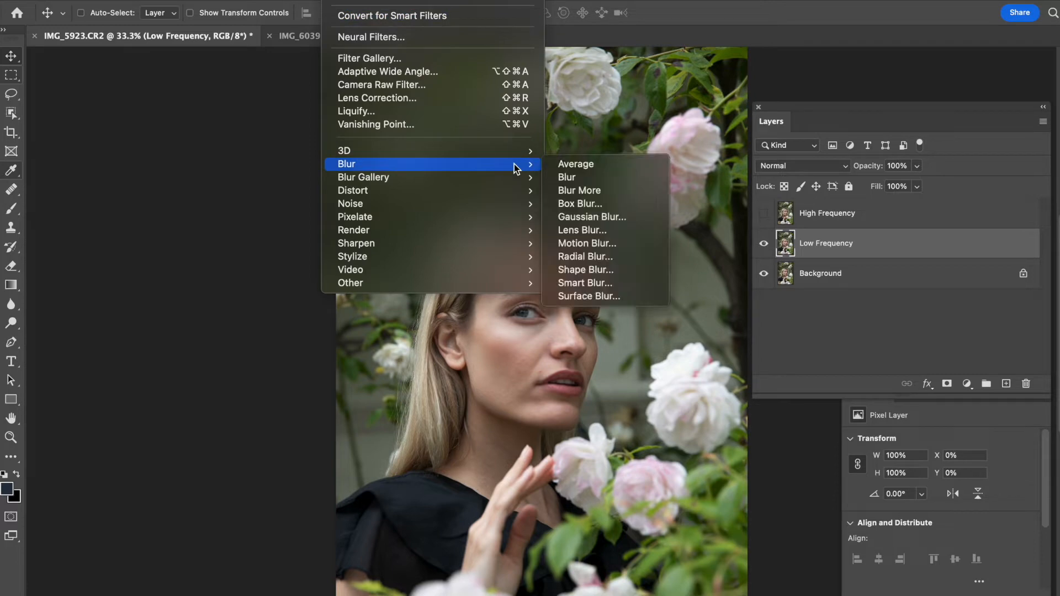
left_click(617, 220)
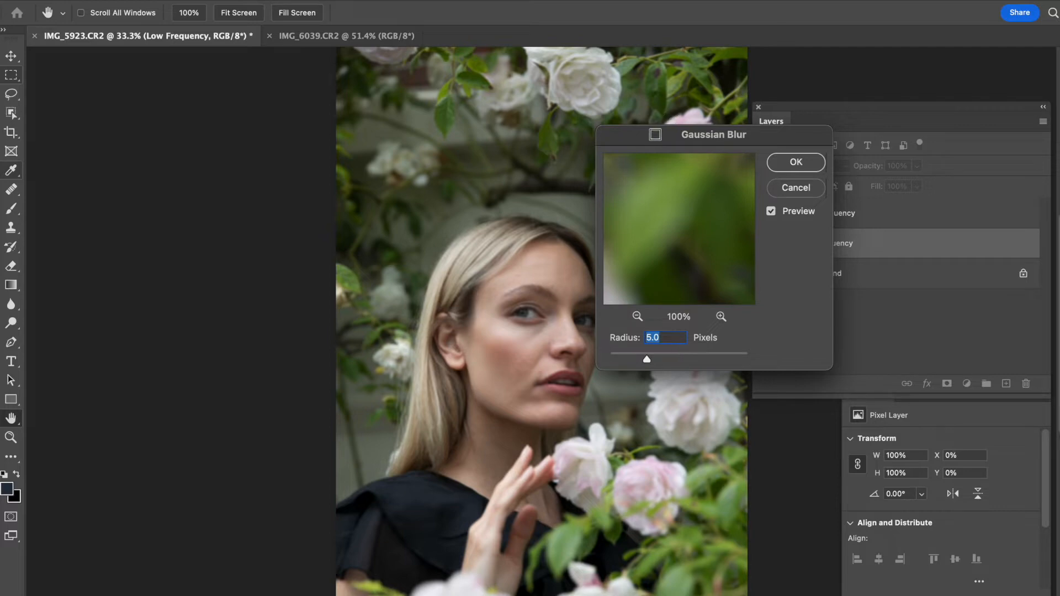
left_click_drag(656, 134, 688, 150)
left_click(836, 177)
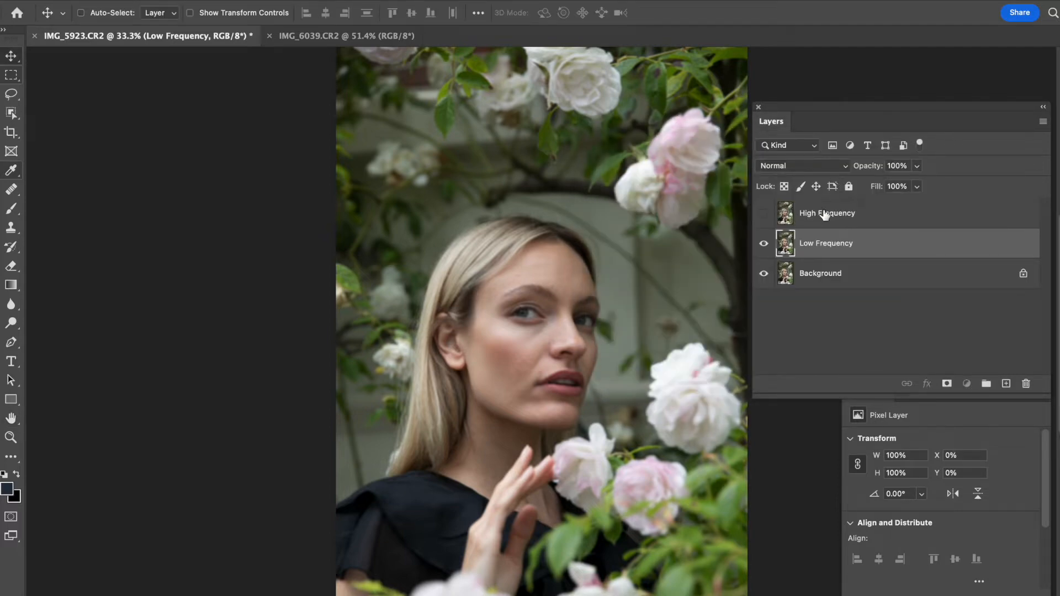
- Show the High Frequency layer and apply the Low Frequency layer to it with Subtract blending, scale 2, offset 128
left_click(827, 215)
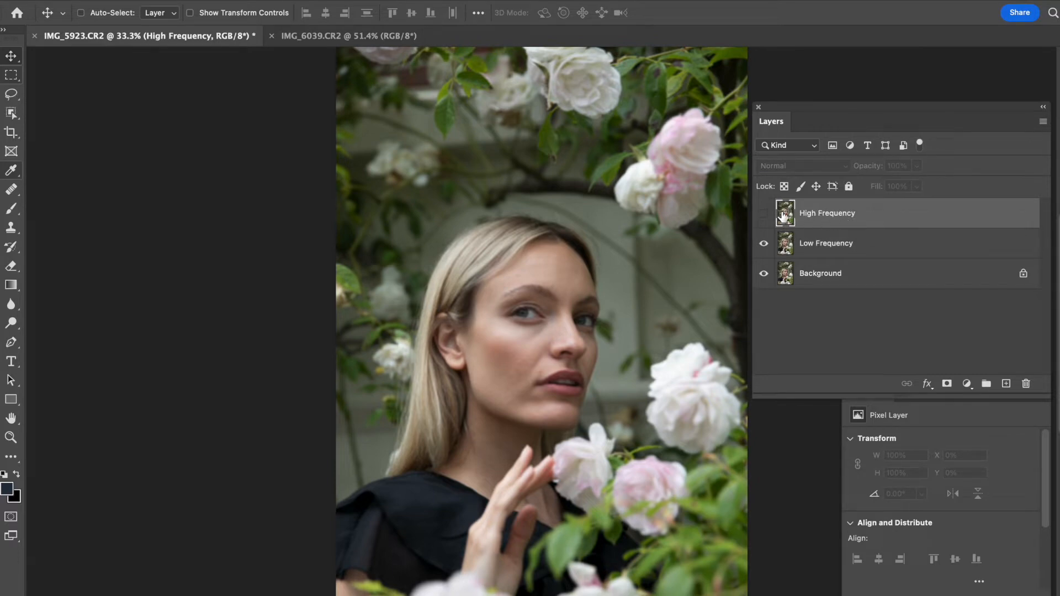
left_click(765, 217)
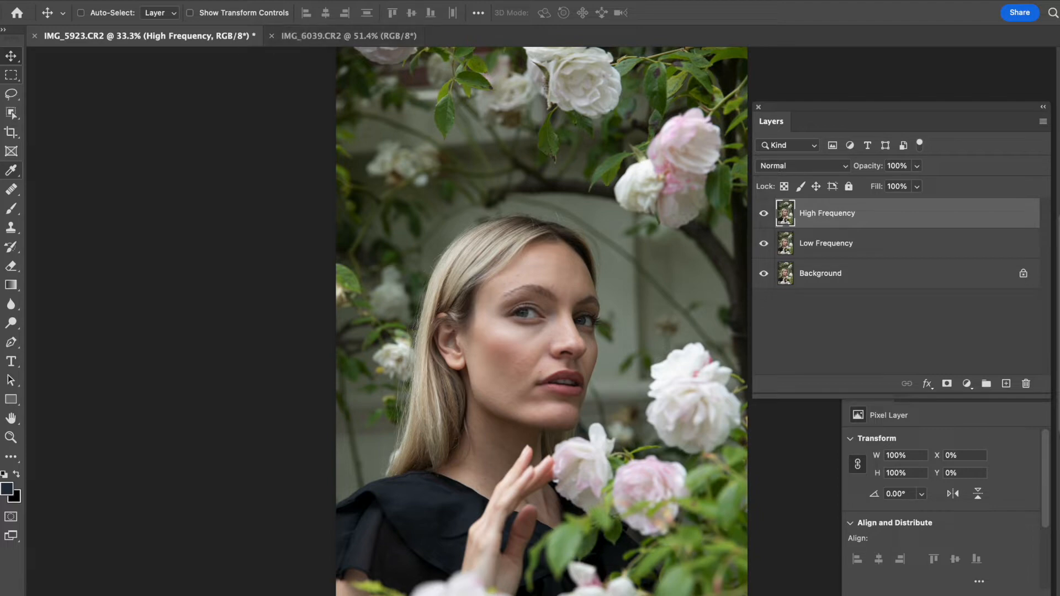
left_click(176, 0)
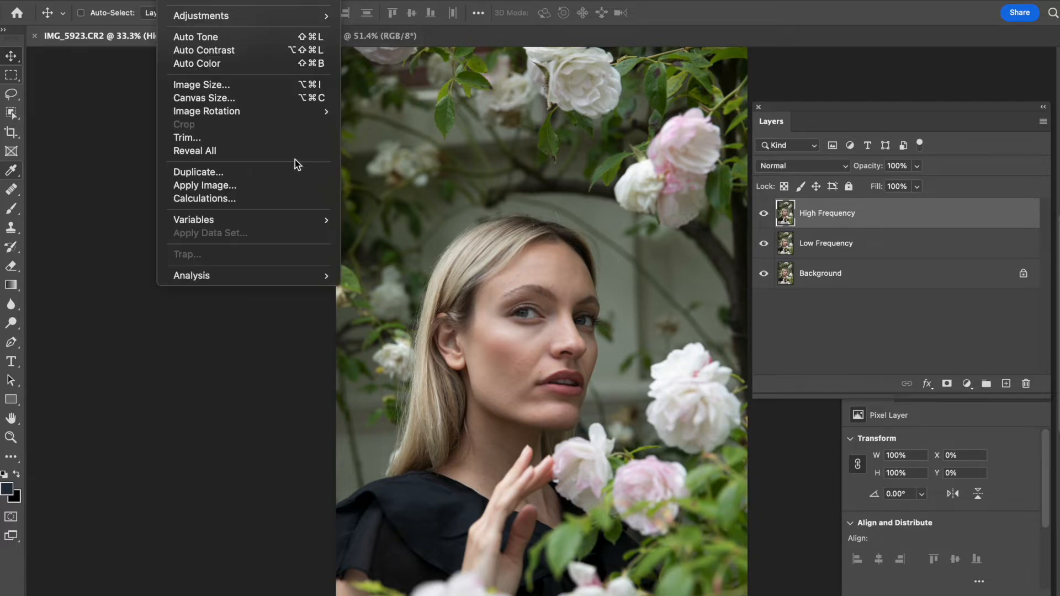
left_click(290, 190)
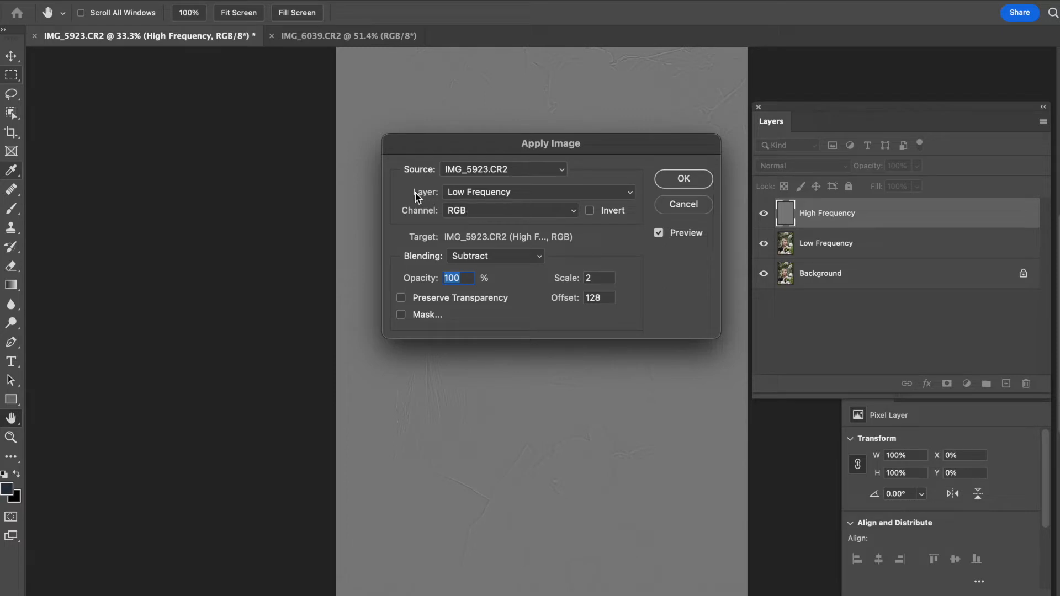
left_click(453, 196)
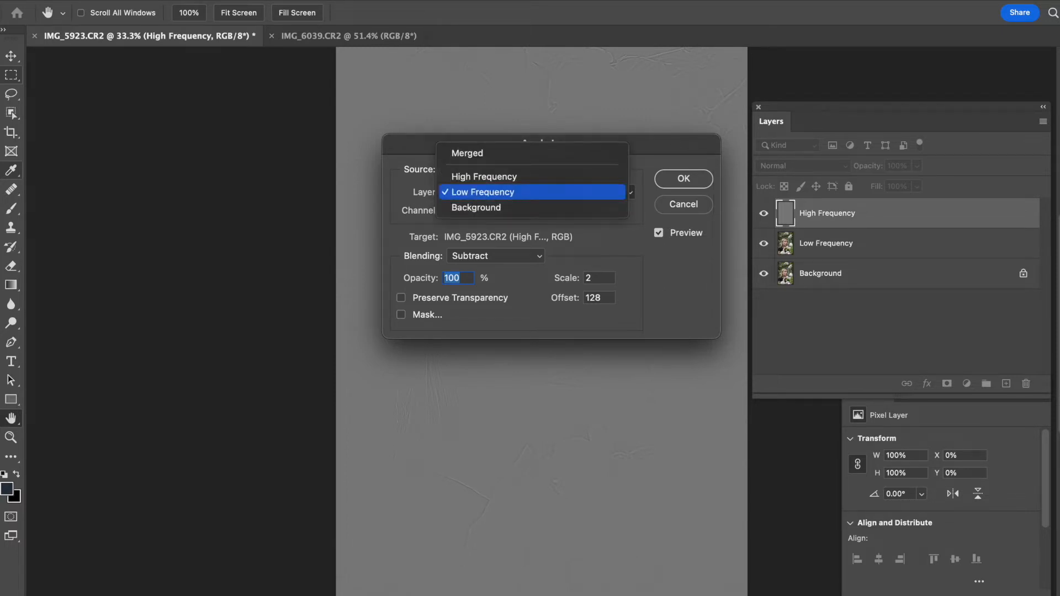
left_click(488, 199)
left_click(497, 258)
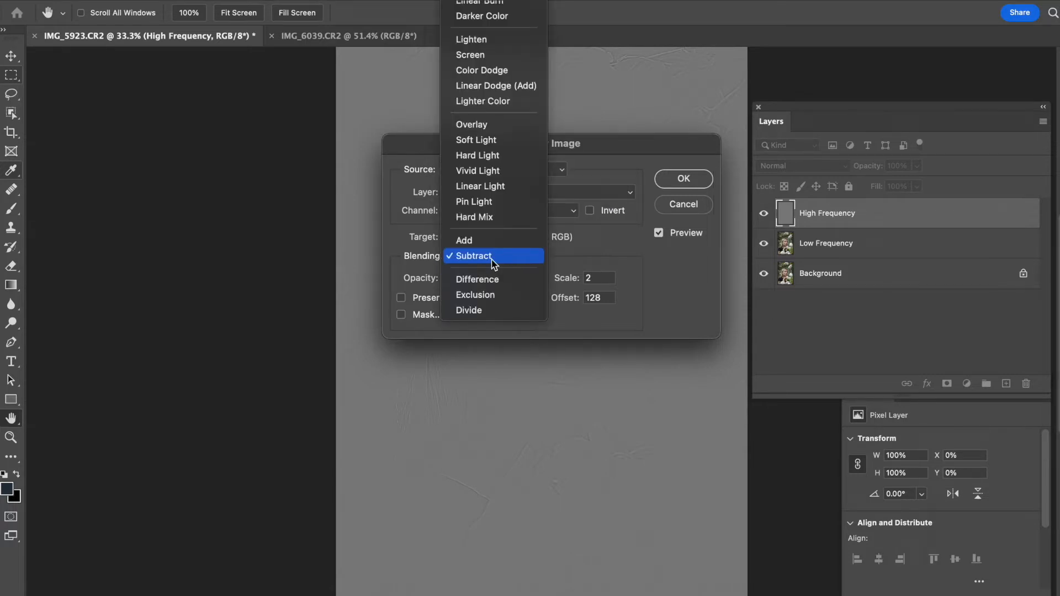
left_click(493, 257)
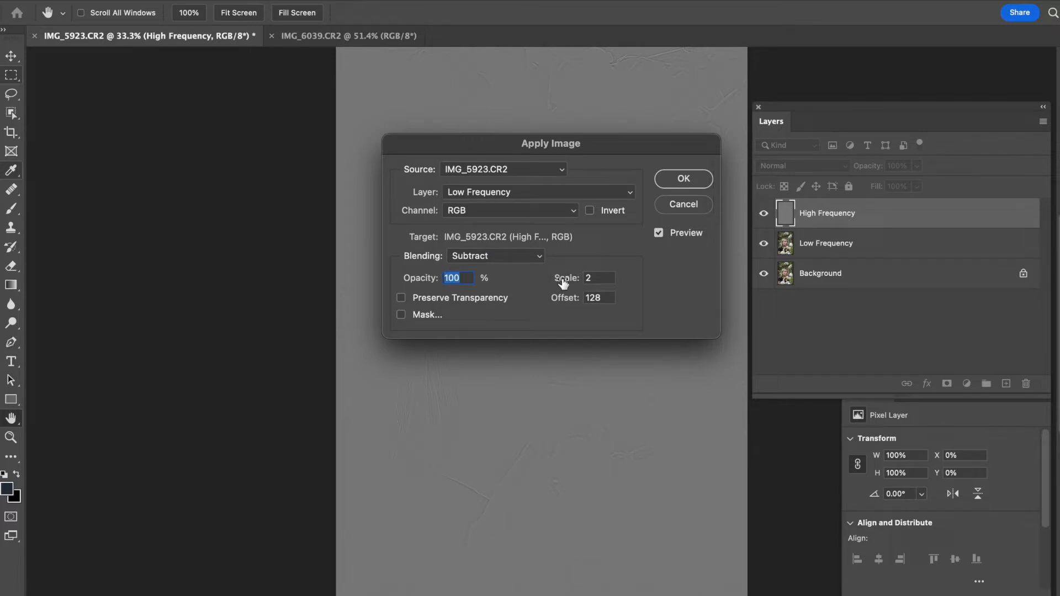
double_click(590, 277)
double_click(603, 298)
left_click_drag(614, 144, 880, 173)
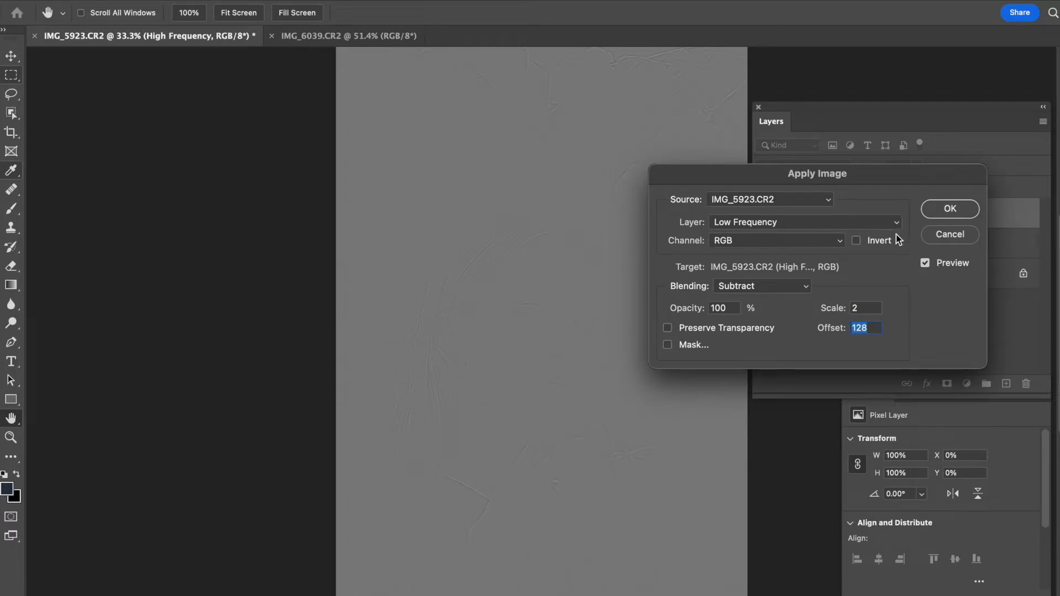
left_click(948, 210)
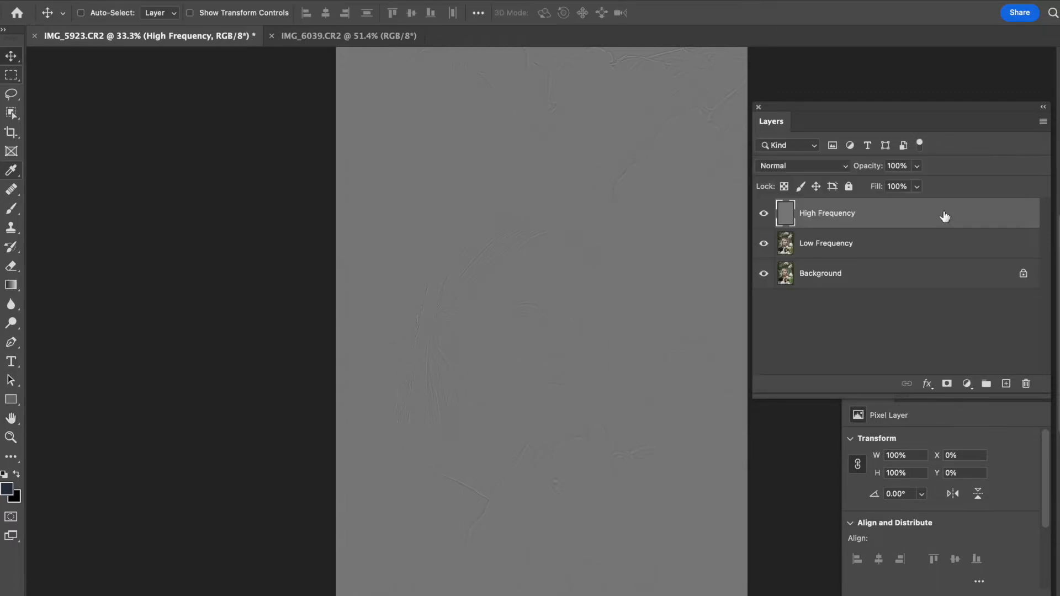
- Set the High Frequency layer's blend mode to Linear Light and group it with the Low Frequency layer
left_click(797, 168)
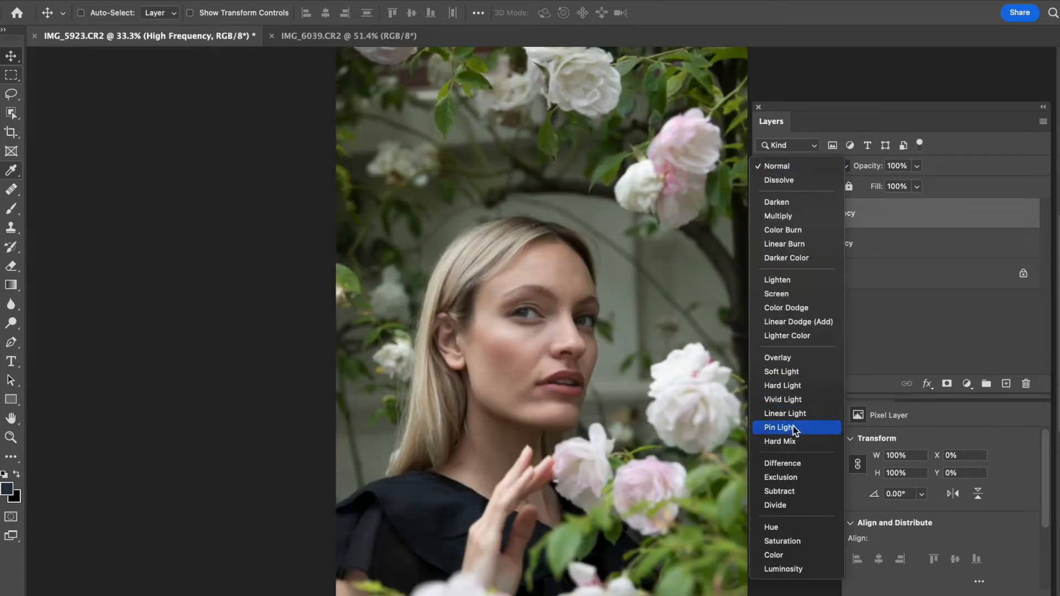
left_click(794, 417)
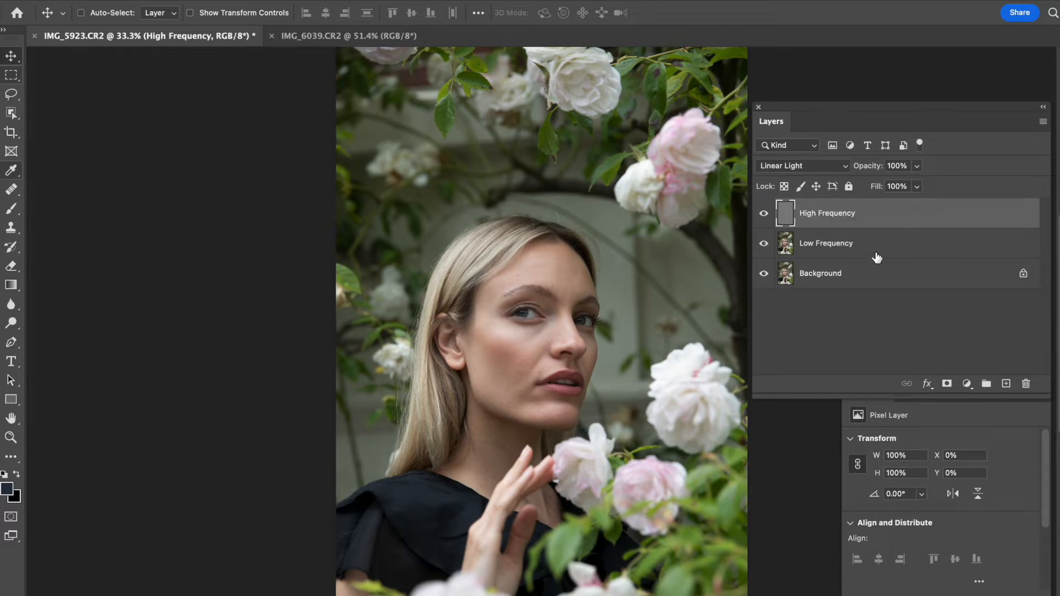
left_click(935, 244, "shift")
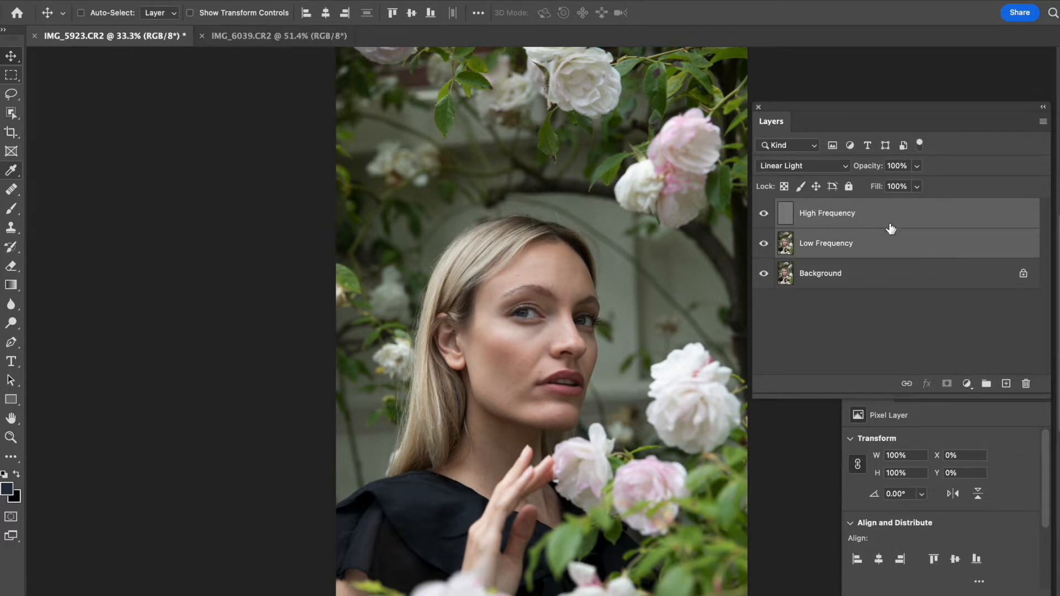
left_click(987, 385)
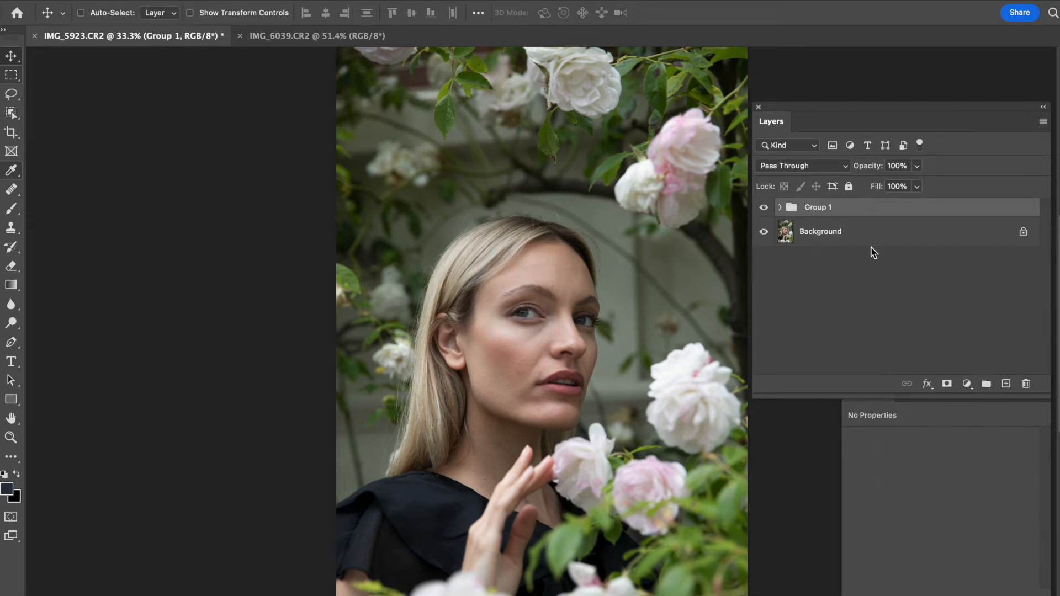
- Rename the new group to "frequency separation" and expand it
double_click(823, 208)
type("frequency separation")
key("Return")
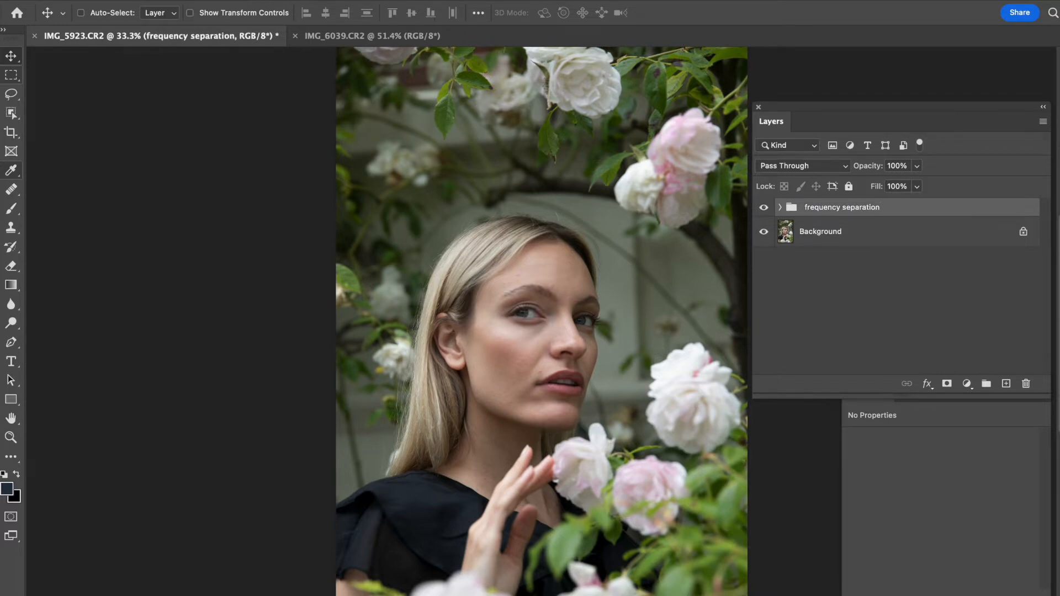
left_click(780, 207)
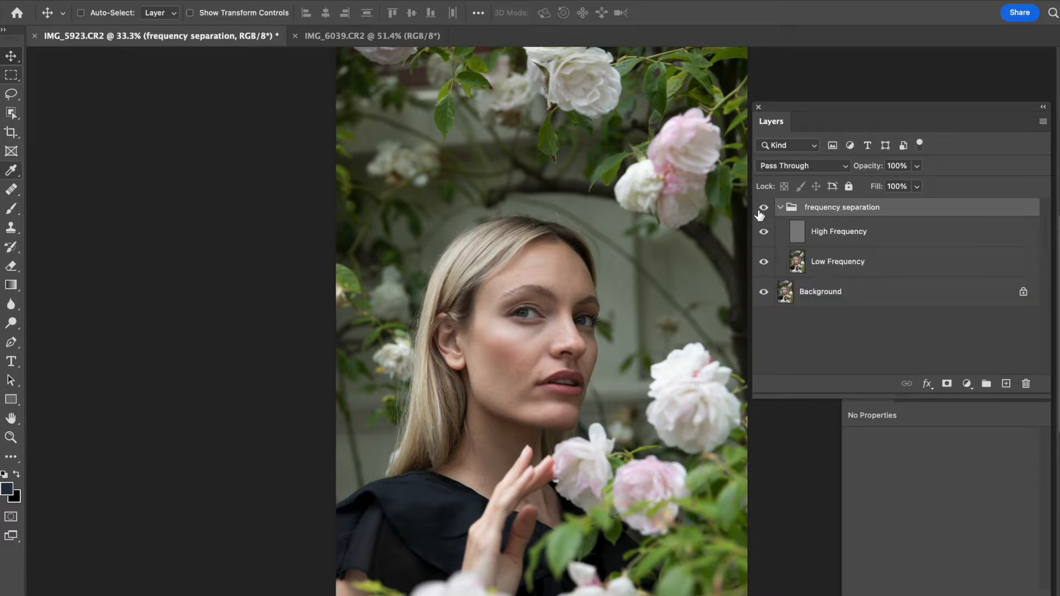
- Rearrange the Layers and Properties panels in the workspace
left_click_drag(784, 121, 726, 123)
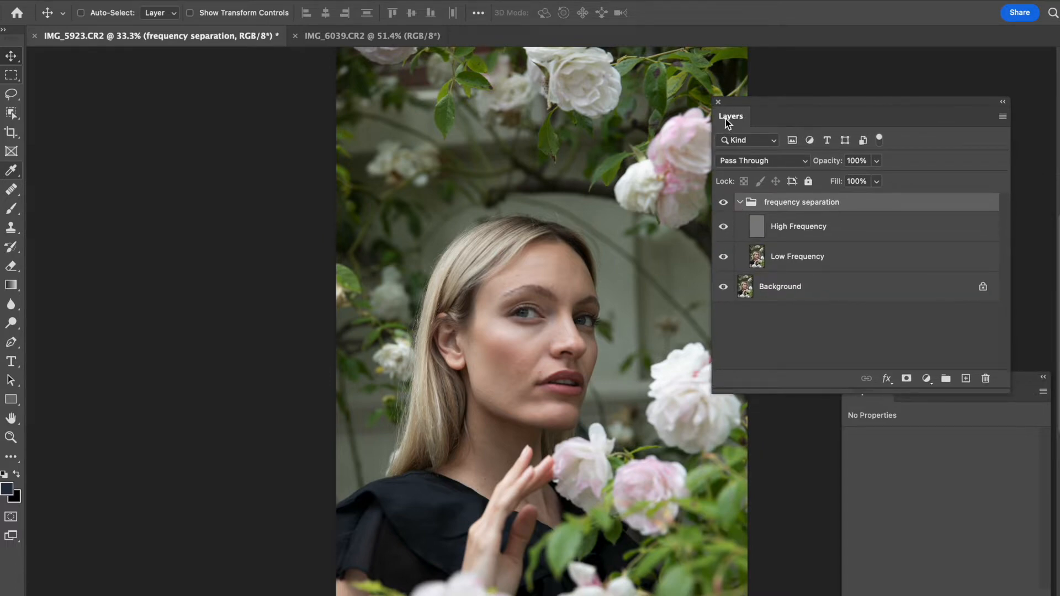
left_click_drag(754, 122, 785, 88)
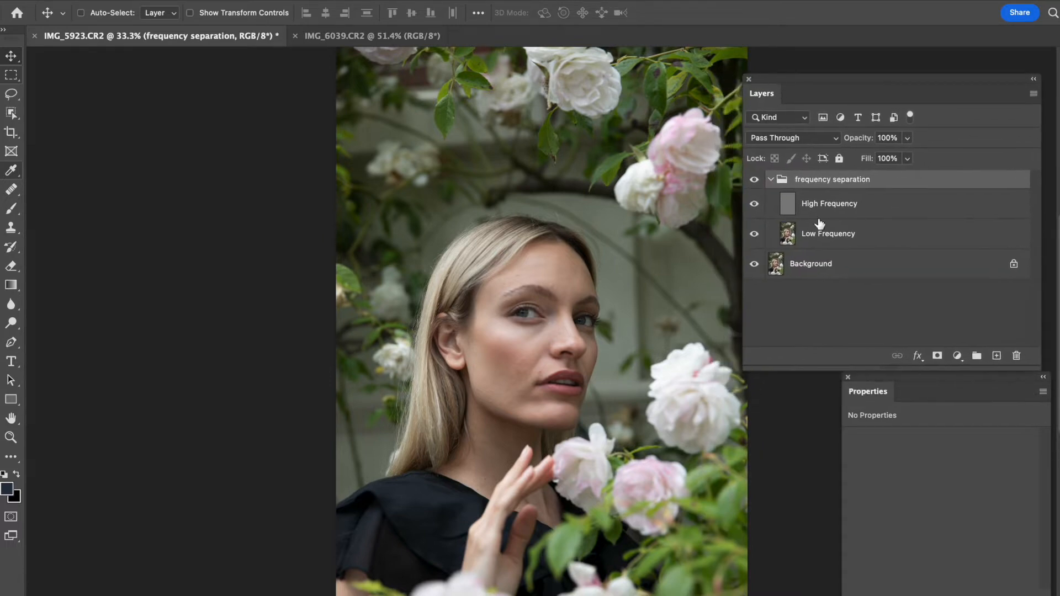
left_click_drag(889, 392, 793, 428)
left_click_drag(764, 102, 775, 111)
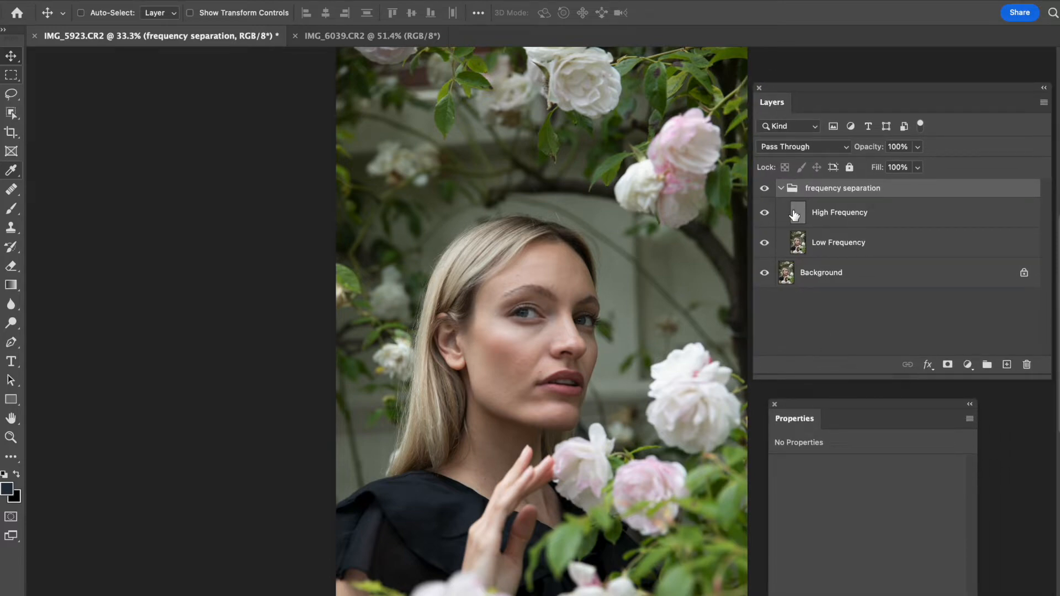
- Zoom in on the face and switch to the Healing Brush Tool, reviewing its 90 px brush settings
key("super+equal")
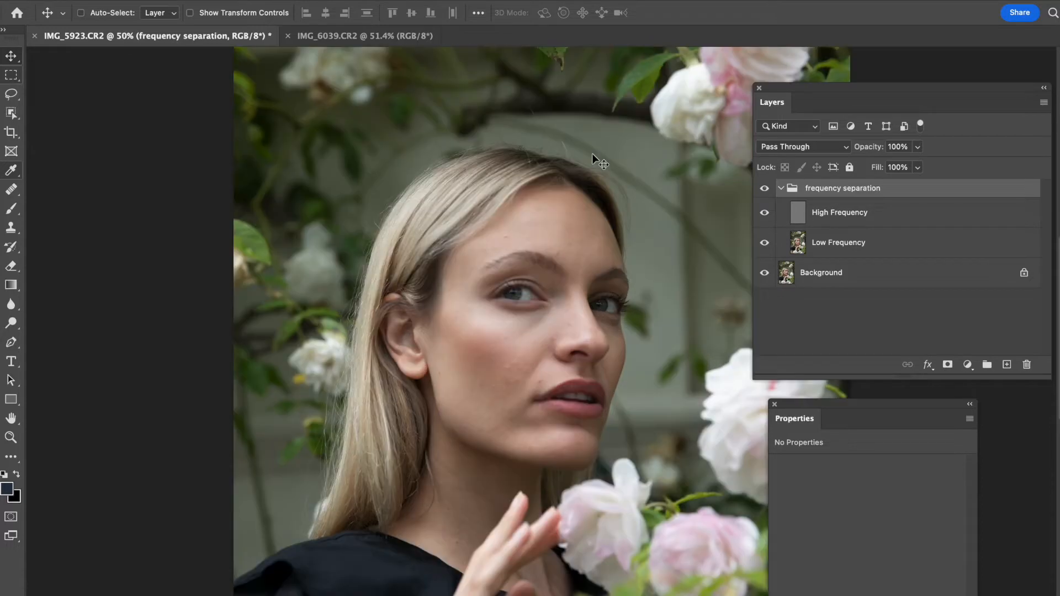
key("super")
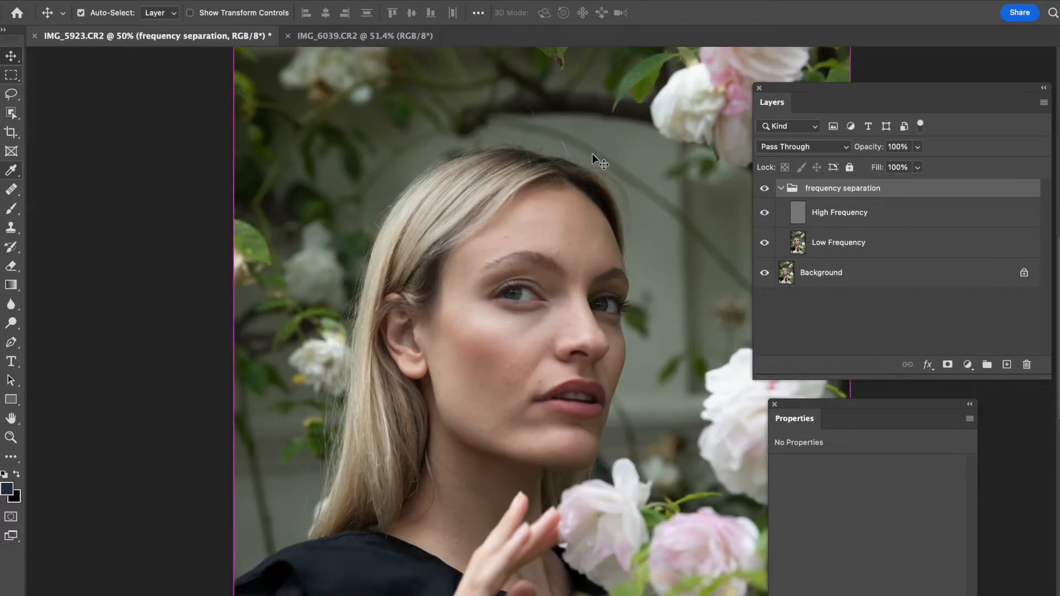
key("super+equal")
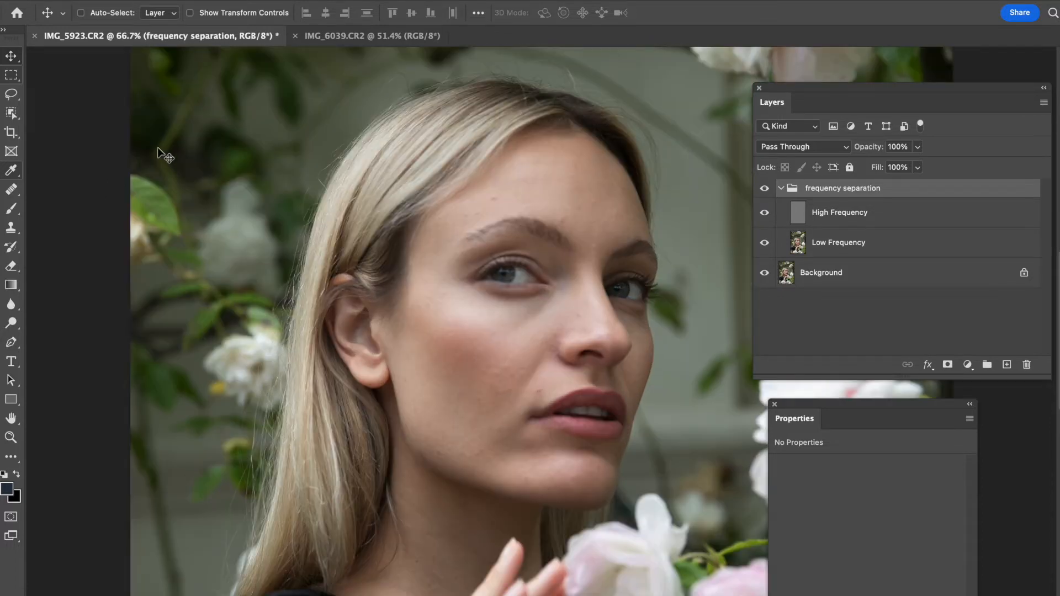
left_click(16, 196)
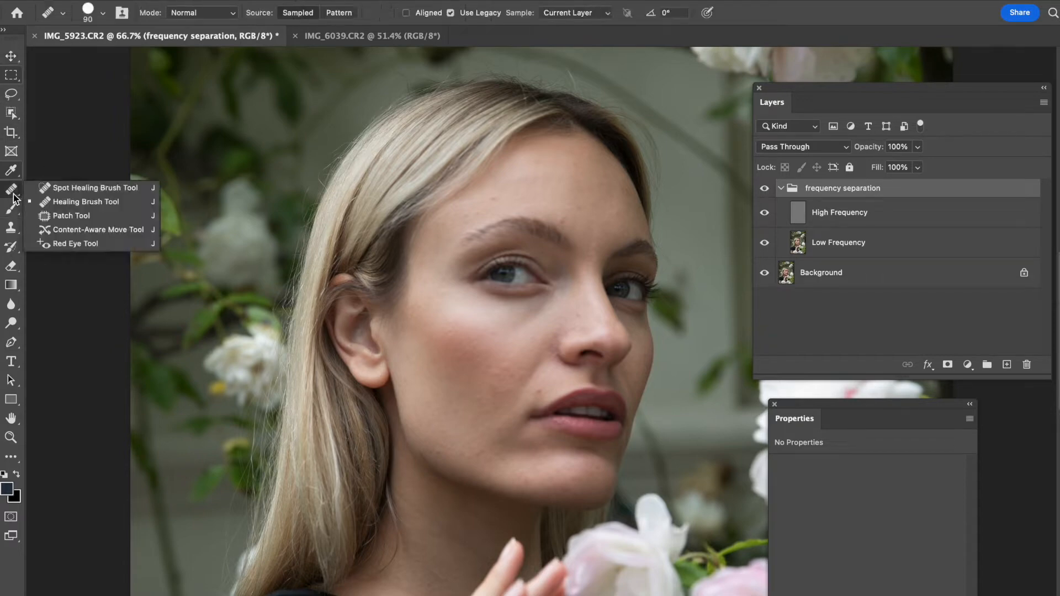
left_click(58, 201)
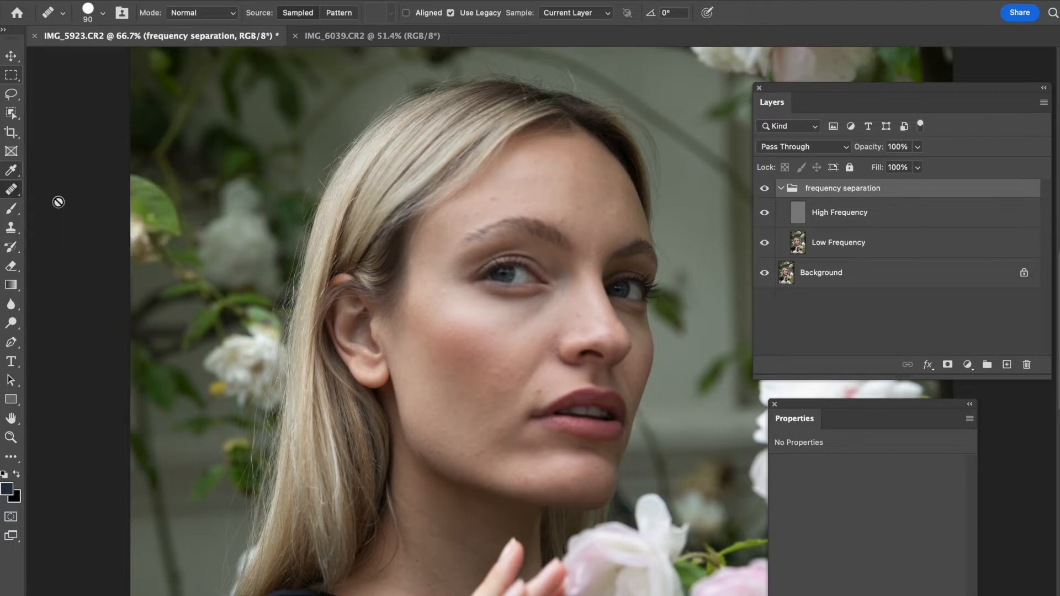
left_click(93, 20)
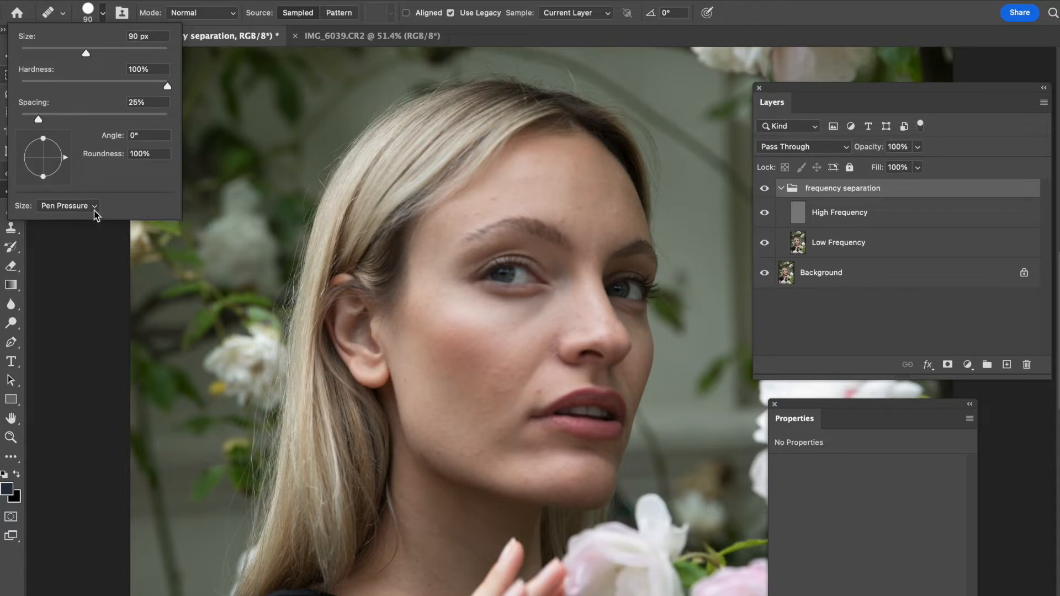
left_click(415, 0)
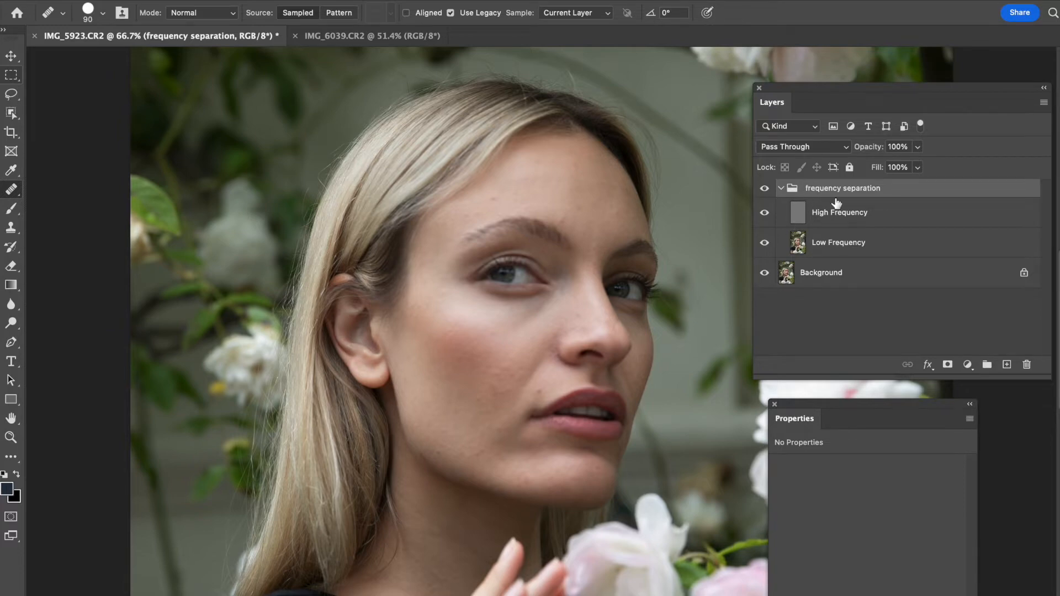
- Select the Low Frequency layer and duplicate it
left_click(844, 249)
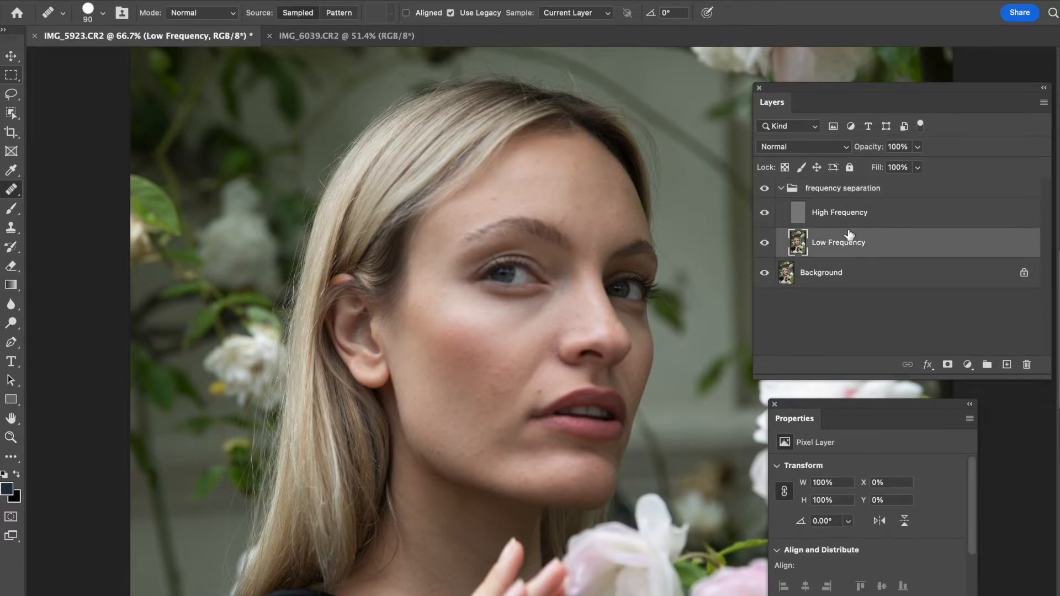
left_click_drag(803, 421, 954, 450)
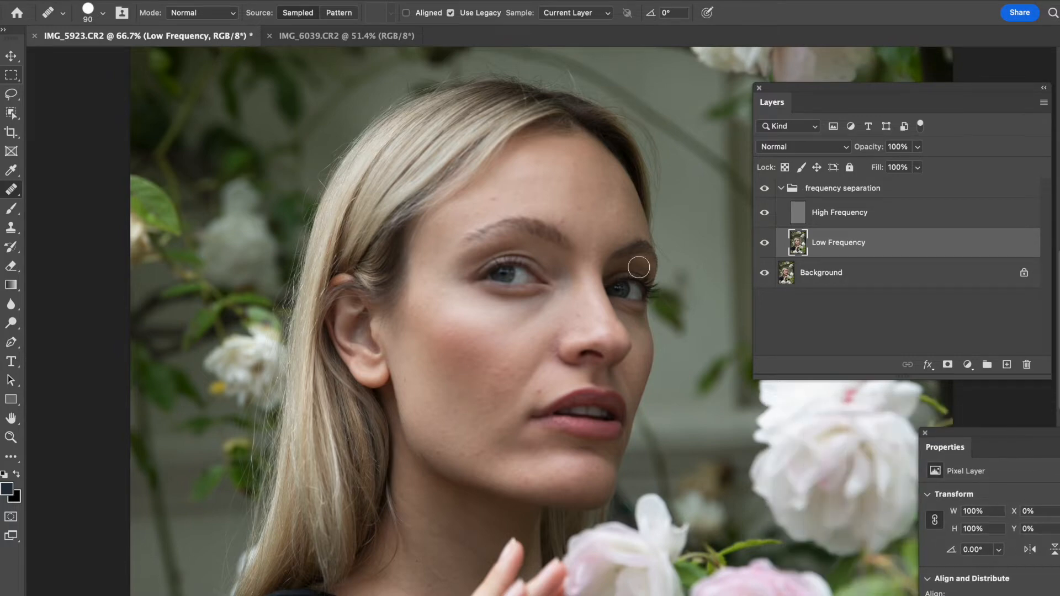
key("ctrl+j")
left_click_drag(772, 110, 826, 99)
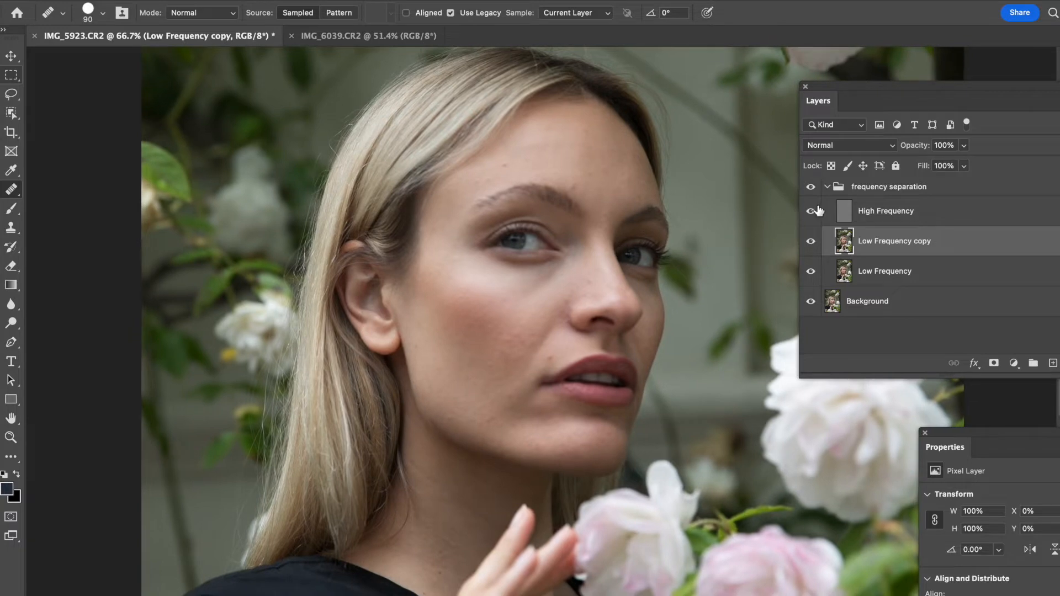
- Hide the High Frequency layer to view only the low-frequency colour and tone
left_click(812, 215)
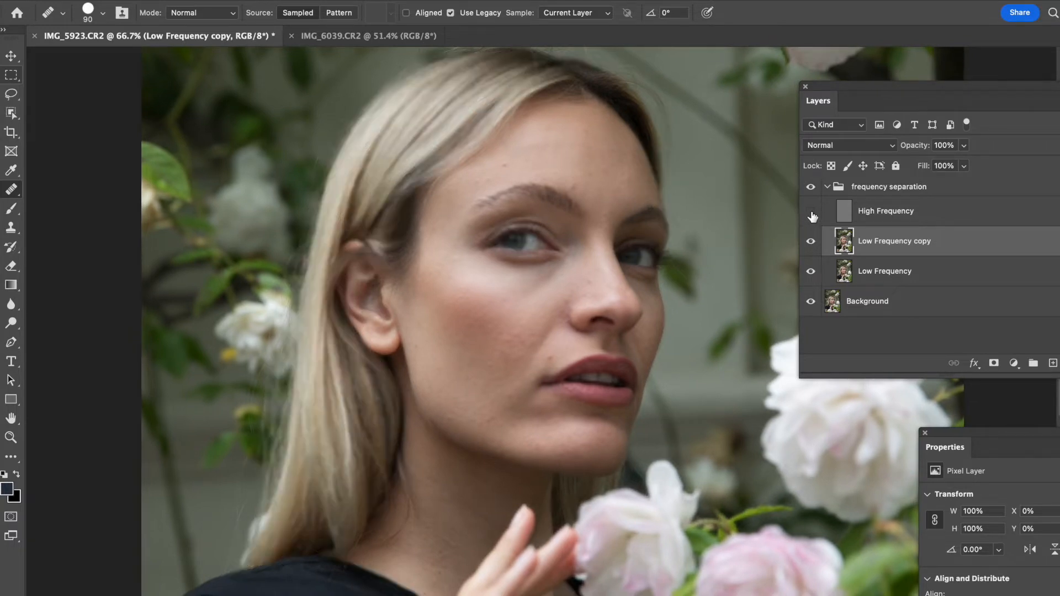
left_click_drag(590, 284, 589, 270)
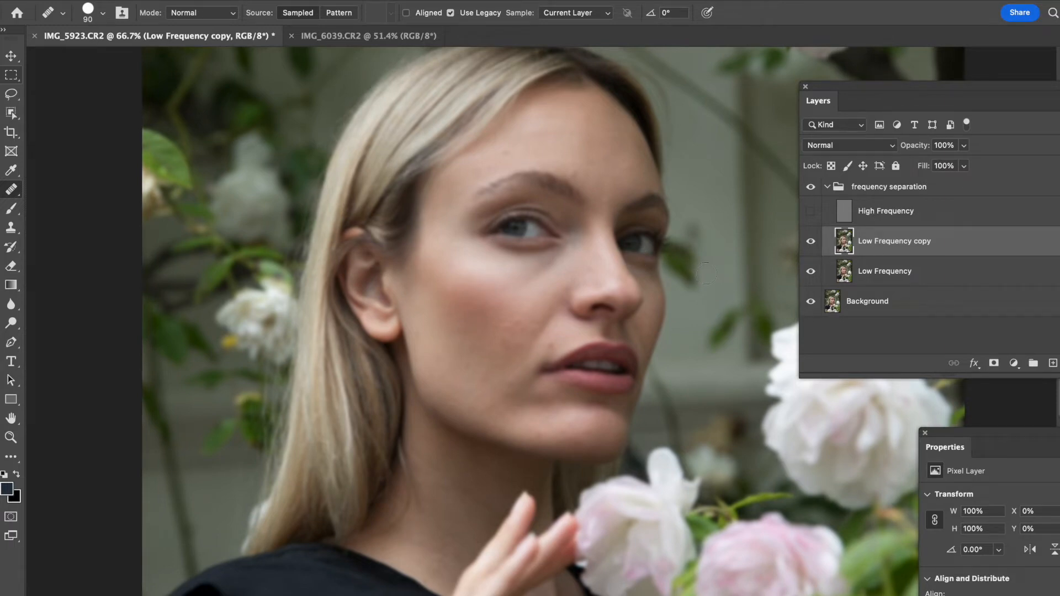
key("super+equal")
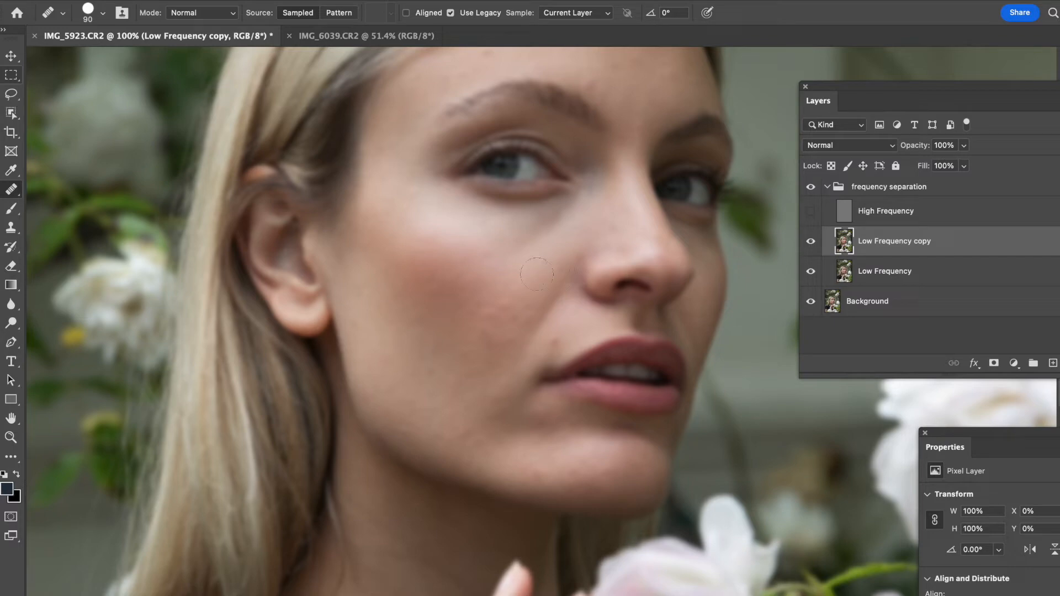
left_click(812, 212)
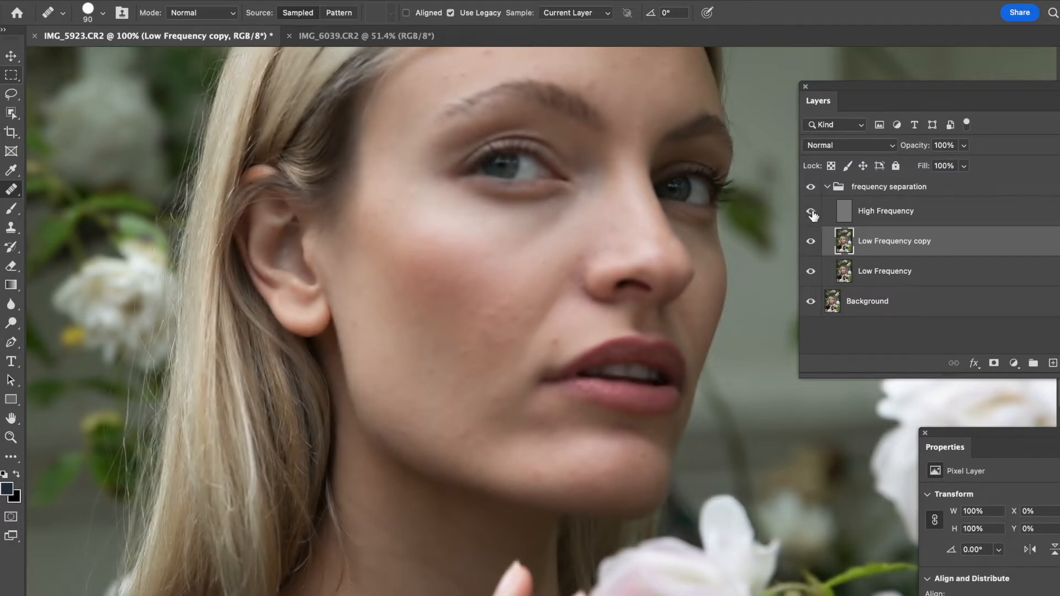
left_click(812, 213)
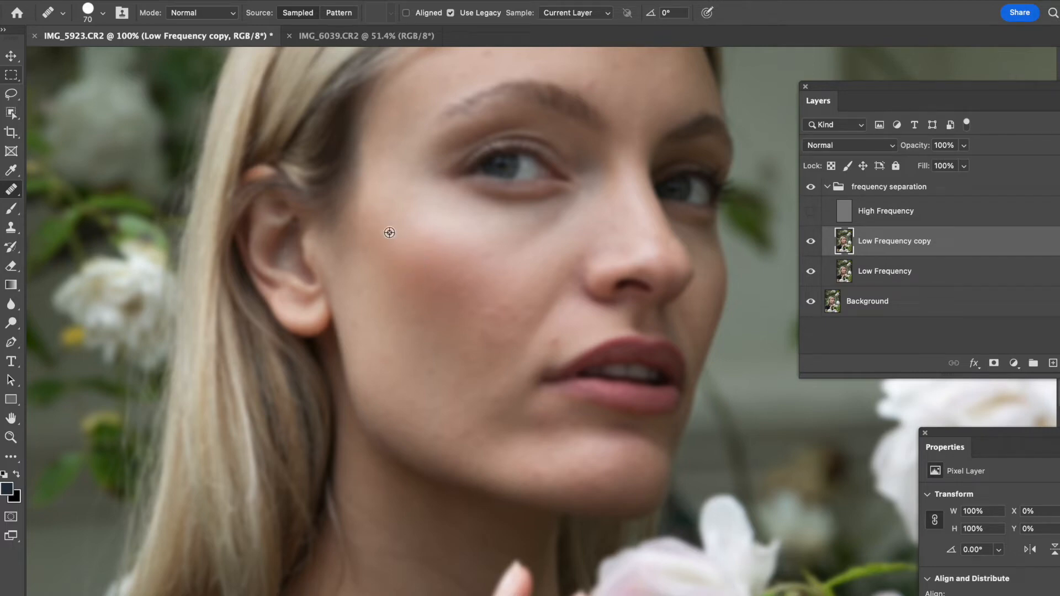
- Try a healing stroke on the cheek and undo it
left_click(456, 219, "alt")
left_click_drag(403, 244, 449, 260)
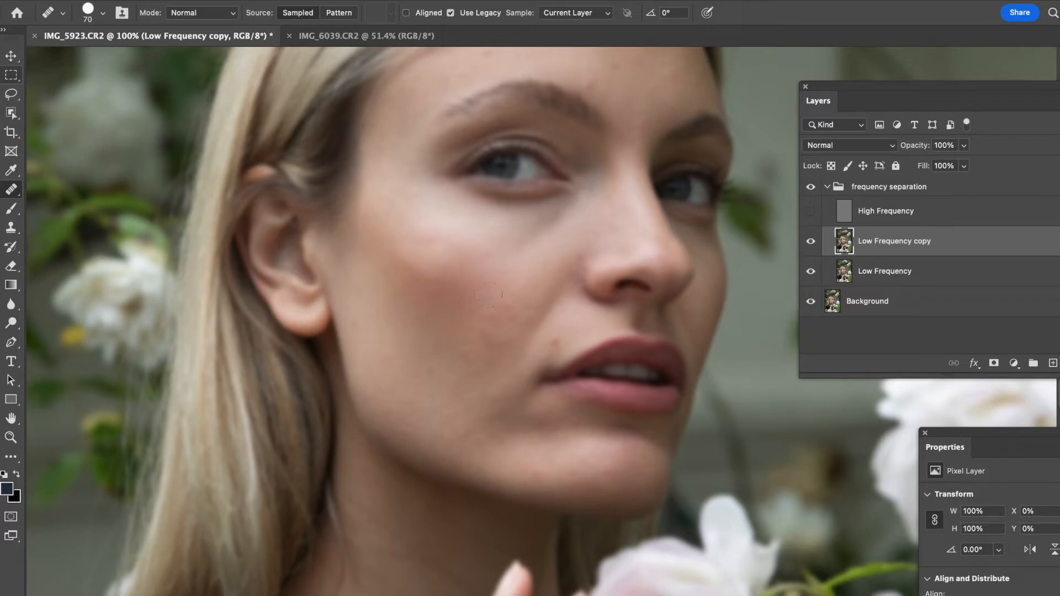
key("super+z")
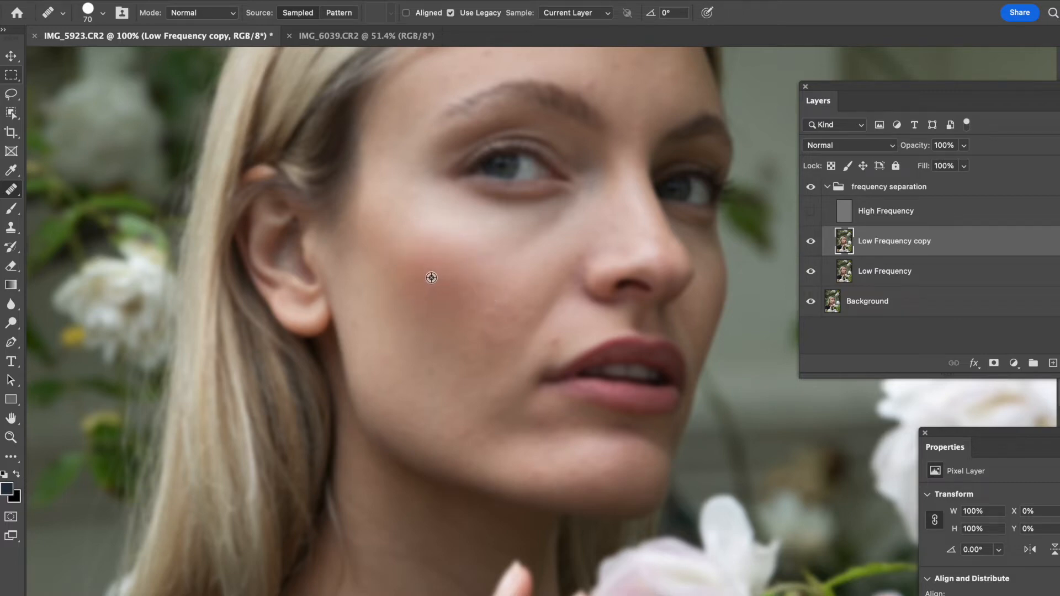
- Heal blotchy tone on the cheek of the Low Frequency copy layer using sampled nearby skin
left_click(415, 276, "alt")
left_click(402, 254)
left_click(399, 201)
mouse_move(386, 263)
left_mouse_down()
mouse_move(404, 252)
mouse_move(431, 268)
mouse_move(409, 245)
left_mouse_up()
left_click(379, 254, "alt")
left_click(385, 234)
left_click(390, 234)
left_click_drag(381, 212, 376, 209)
left_click(404, 268, "alt")
left_click_drag(436, 276, 508, 307)
left_click(431, 282, "alt")
left_click(481, 274, "alt")
left_click(462, 271)
left_click(486, 277, "alt")
left_click(487, 256)
left_click_drag(438, 249, 433, 252)
left_click(413, 258, "alt")
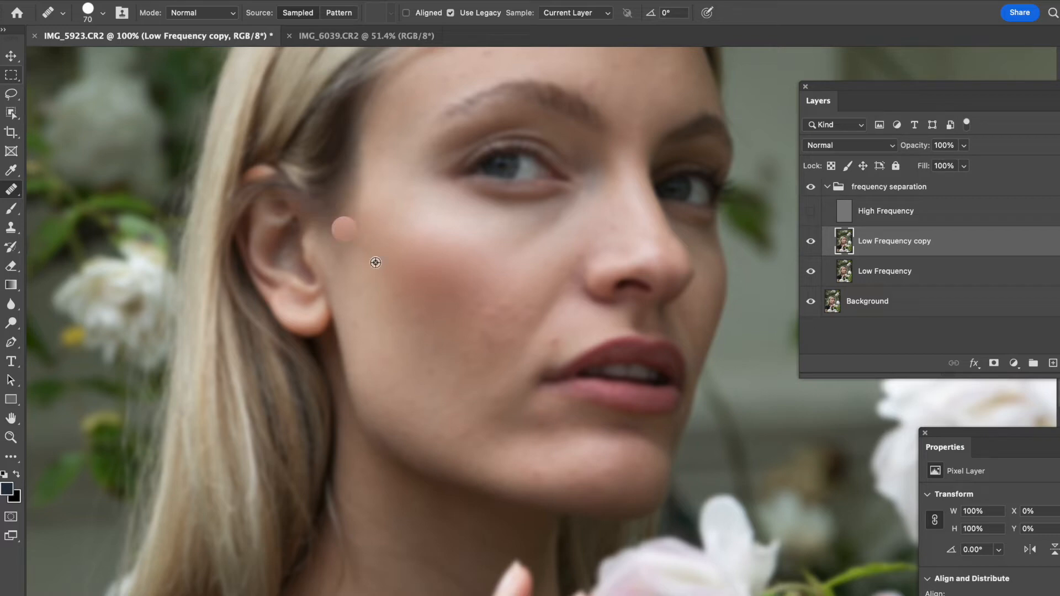
mouse_move(409, 235)
left_mouse_down()
mouse_move(500, 265)
mouse_move(452, 246)
mouse_move(568, 279)
left_mouse_up()
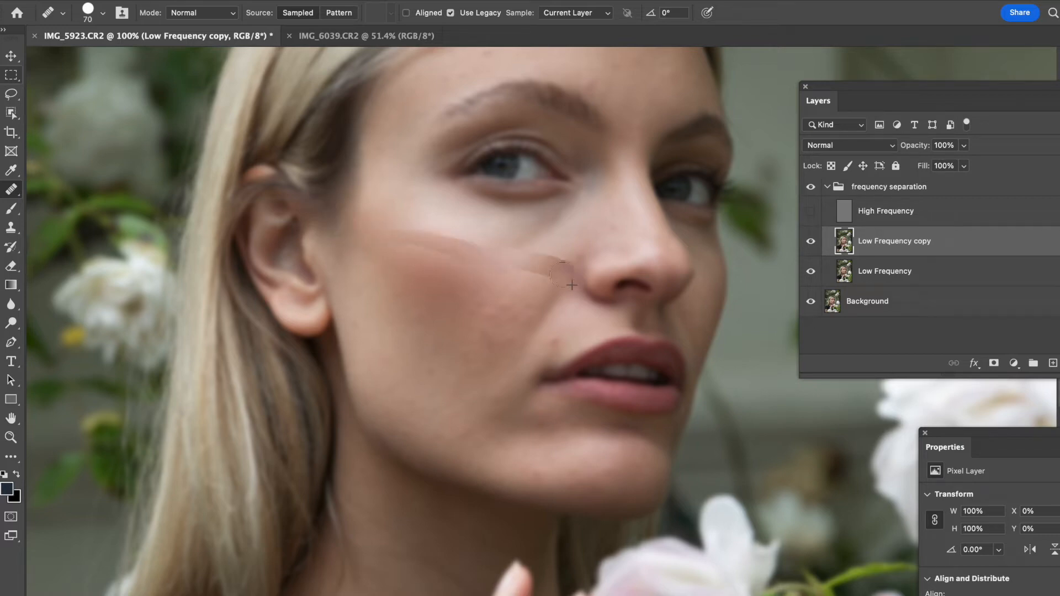
left_click(441, 267)
- Reduce the healing brush to 50 px and keep evening out colour patches across the cheek
key("bracketleft")
key("bracketleft")
key("bracketleft")
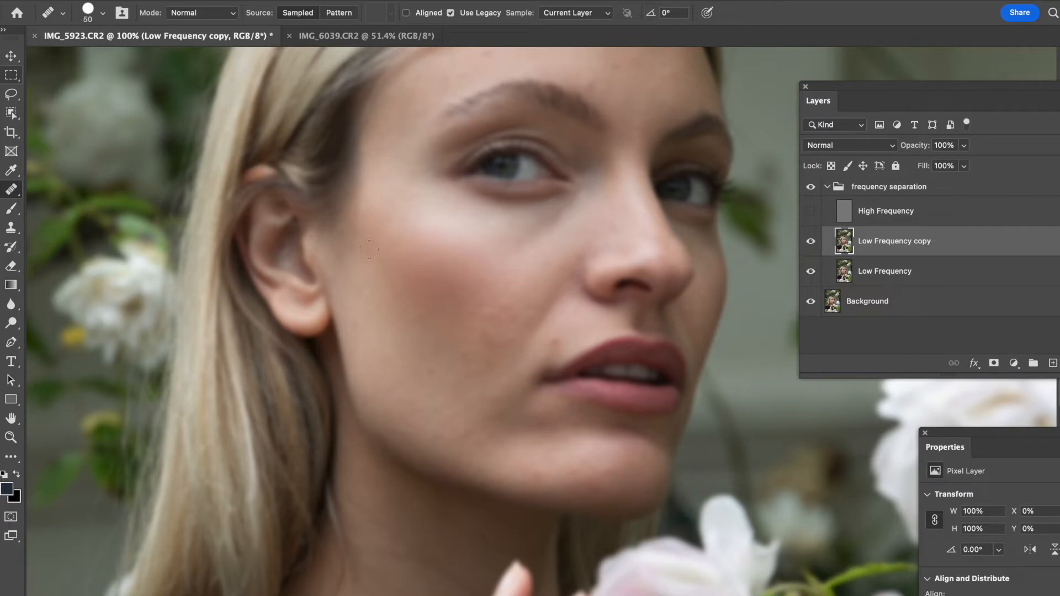
left_click_drag(377, 258, 385, 288)
left_click(380, 243, "alt")
left_click(412, 280, "alt")
left_click(409, 272, "alt")
left_click(408, 299)
left_click(432, 282)
left_click(410, 282)
left_click(430, 312)
left_click(427, 304)
left_click(445, 292, "alt")
left_click(411, 284, "alt")
left_click(434, 298)
left_click(408, 295, "alt")
left_click_drag(387, 267, 398, 286)
left_click(380, 277)
left_click(372, 258)
left_click(389, 272)
left_click(398, 261, "alt")
left_click(406, 268, "alt")
left_click(404, 265, "alt")
left_click_drag(369, 285, 407, 316)
left_click(426, 332, "alt")
left_click(417, 307)
left_click(450, 317)
left_click(475, 238)
left_click(469, 280)
left_click(460, 268)
mouse_move(477, 267)
left_mouse_down()
mouse_move(491, 277)
mouse_move(481, 289)
mouse_move(470, 282)
left_mouse_up()
left_click(492, 291, "alt")
left_click(498, 308)
left_click(484, 302)
left_click(431, 284, "alt")
left_click(475, 309)
left_click(444, 311)
left_click(414, 282, "alt")
- Heal uneven tone on the upper cheek and temple beside the ear
mouse_move(393, 273)
left_mouse_down()
mouse_move(408, 289)
mouse_move(401, 297)
mouse_move(378, 278)
mouse_move(387, 280)
left_mouse_up()
left_click(396, 268, "alt")
left_click_drag(383, 240, 395, 248)
left_click_drag(387, 227, 399, 238)
left_click(391, 240, "alt")
left_click(396, 210)
left_click_drag(391, 223, 393, 230)
left_click(391, 221, "alt")
left_click(408, 204)
left_click(425, 219, "alt")
left_click(419, 212)
left_click(400, 204, "alt")
left_click_drag(420, 200, 427, 212)
left_click(394, 238, "alt")
left_click_drag(387, 221, 403, 226)
left_click_drag(389, 165, 391, 143)
left_click_drag(412, 118, 399, 126)
left_click(391, 119, "alt")
left_click_drag(413, 88, 421, 78)
left_click_drag(386, 115, 391, 111)
- Pan up to the forehead and heal its uneven colour patches near the hairline
left_click_drag(399, 147, 355, 280)
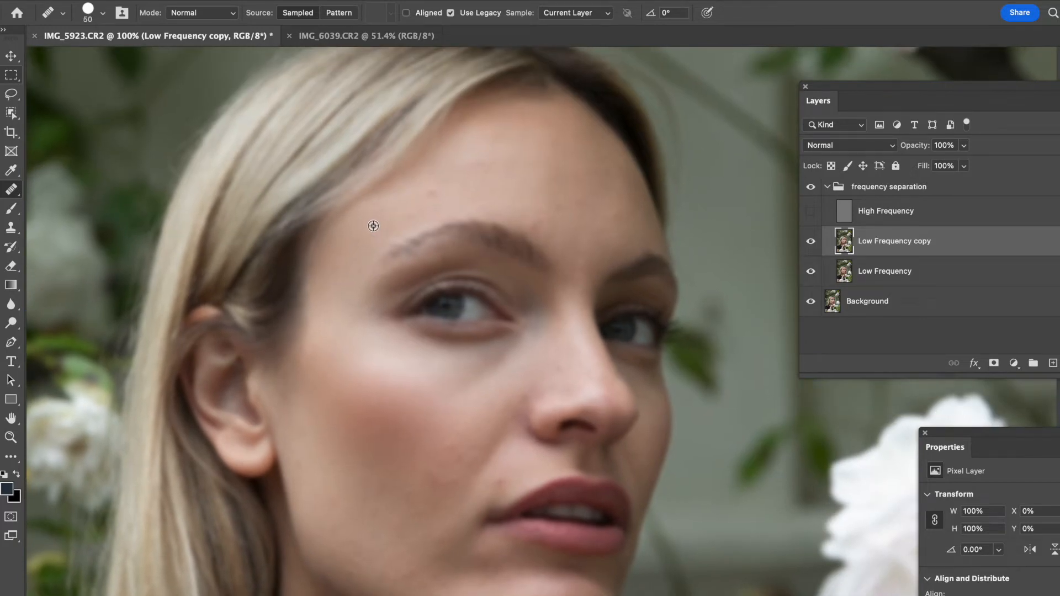
mouse_move(414, 209)
left_mouse_down()
mouse_move(403, 214)
mouse_move(435, 193)
left_mouse_up()
left_click(429, 196, "alt")
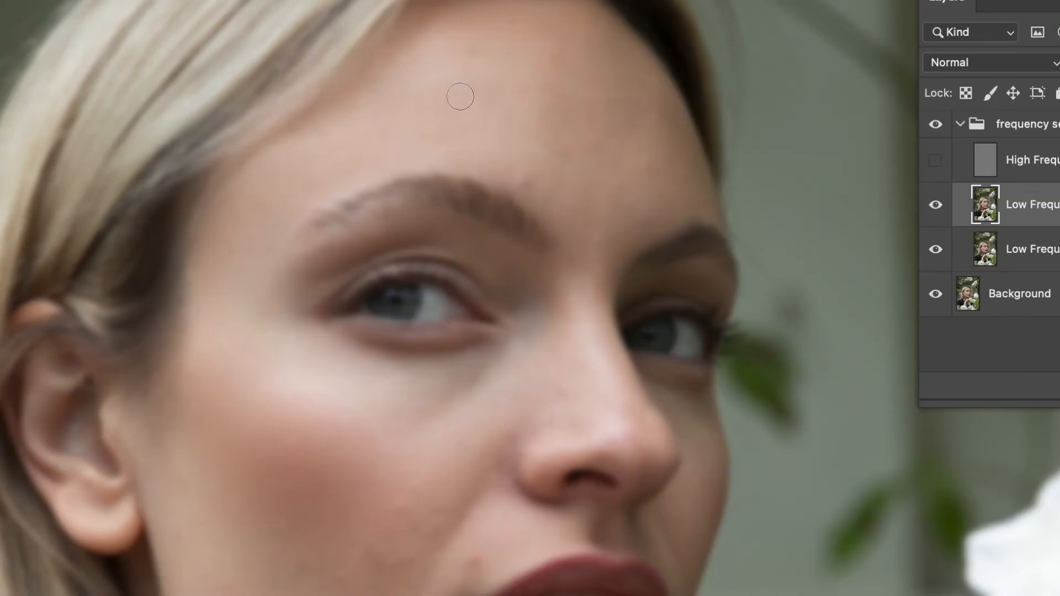
left_click(427, 113, "alt")
mouse_move(474, 96)
left_mouse_down()
mouse_move(454, 95)
mouse_move(455, 119)
mouse_move(473, 126)
left_mouse_up()
left_click_drag(509, 85, 501, 91)
left_click(467, 84, "alt")
mouse_move(481, 39)
left_mouse_down()
mouse_move(463, 57)
mouse_move(483, 40)
mouse_move(457, 43)
left_mouse_up()
left_click(473, 82, "alt")
mouse_move(479, 26)
left_mouse_down()
mouse_move(511, 27)
mouse_move(489, 25)
mouse_move(532, 39)
left_mouse_up()
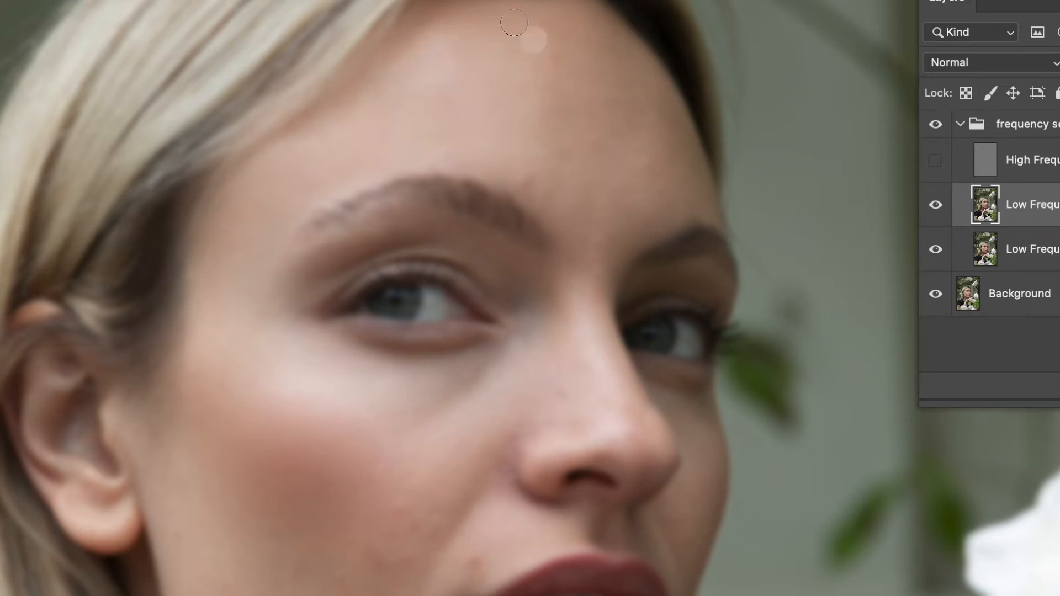
left_click(562, 70, "alt")
left_click(564, 36)
left_click(461, 78)
left_click(494, 123)
left_click(549, 102)
left_click(567, 71, "alt")
left_click(593, 70, "alt")
left_click(588, 77, "alt")
left_click(575, 80)
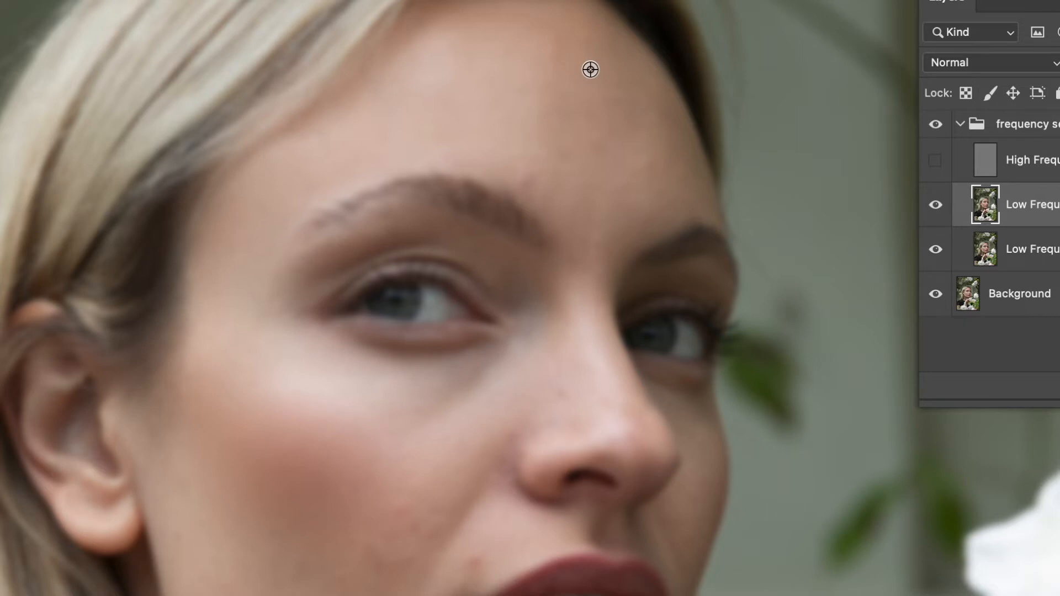
left_click(591, 67, "alt")
left_click(554, 39)
mouse_move(552, 50)
left_mouse_down()
mouse_move(562, 62)
mouse_move(553, 66)
left_mouse_up()
left_click_drag(553, 43, 576, 44)
mouse_move(566, 26)
left_mouse_down()
mouse_move(588, 41)
mouse_move(562, 64)
mouse_move(552, 33)
mouse_move(608, 68)
left_mouse_up()
left_click(557, 39)
left_click(596, 71, "alt")
left_click(612, 53)
left_click_drag(608, 32, 654, 120)
left_click(600, 58, "alt")
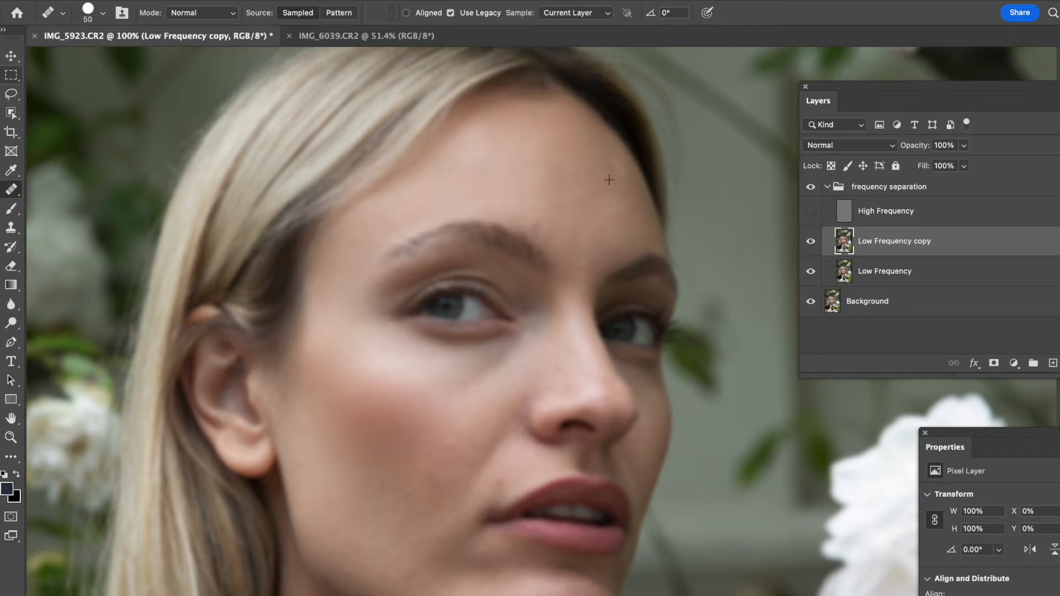
- Keep healing uneven colour patches across the forehead and above the brows on the Low Frequency copy layer
left_click(630, 176)
left_click(592, 126)
left_click(609, 158)
left_click(611, 206, "alt")
left_click(618, 216)
left_click(635, 217)
left_click(626, 210)
left_click(556, 188, "alt")
left_click_drag(536, 164, 575, 174)
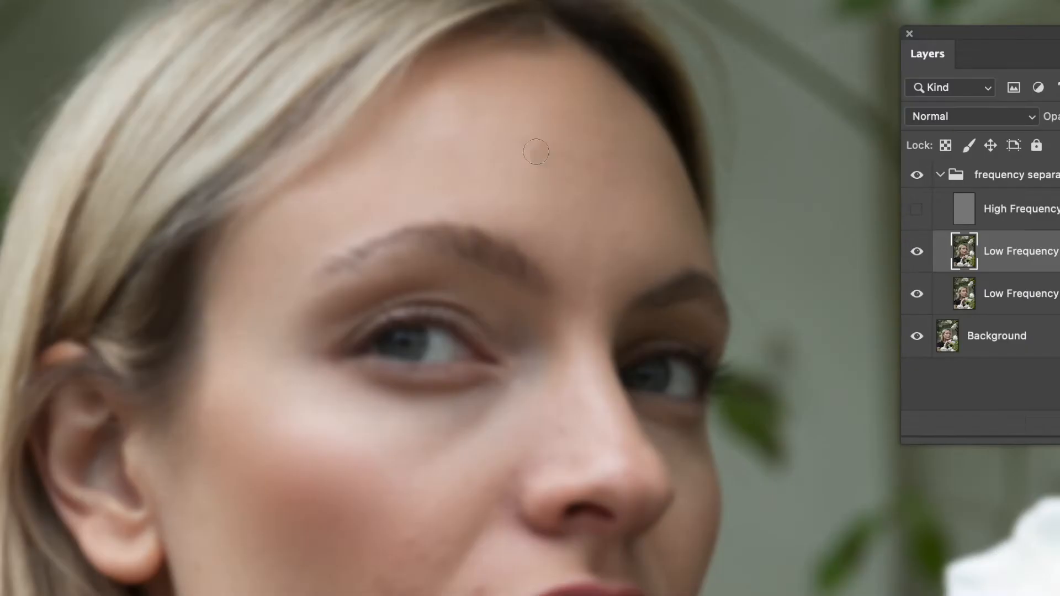
left_click(559, 185, "alt")
mouse_move(562, 165)
left_mouse_down()
mouse_move(582, 142)
mouse_move(633, 149)
mouse_move(614, 123)
left_mouse_up()
mouse_move(552, 108)
left_mouse_down()
mouse_move(573, 155)
mouse_move(560, 168)
left_mouse_up()
mouse_move(539, 158)
left_mouse_down()
mouse_move(558, 172)
mouse_move(559, 148)
left_mouse_up()
mouse_move(538, 115)
left_mouse_down()
mouse_move(560, 118)
mouse_move(503, 97)
mouse_move(443, 110)
mouse_move(506, 80)
left_mouse_up()
left_click(483, 105, "alt")
left_click_drag(545, 119, 544, 155)
left_click_drag(481, 165, 527, 179)
left_click(536, 156, "alt")
left_click_drag(549, 132, 558, 134)
left_click(556, 180, "alt")
mouse_move(534, 205)
left_mouse_down()
mouse_move(557, 205)
mouse_move(587, 182)
mouse_move(596, 229)
left_mouse_up()
left_click(606, 177, "alt")
left_click(592, 192, "alt")
left_click(579, 197, "alt")
mouse_move(618, 146)
left_mouse_down()
mouse_move(615, 123)
mouse_move(605, 148)
left_mouse_up()
left_click(604, 167, "alt")
mouse_move(576, 128)
left_mouse_down()
mouse_move(560, 119)
mouse_move(571, 139)
mouse_move(576, 88)
mouse_move(599, 99)
mouse_move(593, 121)
mouse_move(582, 117)
left_mouse_up()
left_click_drag(481, 92, 479, 97)
left_click(507, 141, "alt")
left_click_drag(468, 146, 464, 142)
left_click_drag(436, 180, 443, 186)
mouse_move(513, 192)
left_mouse_down()
mouse_move(500, 194)
mouse_move(516, 208)
mouse_move(565, 211)
left_mouse_up()
left_click(592, 198, "alt")
left_click_drag(547, 249, 536, 247)
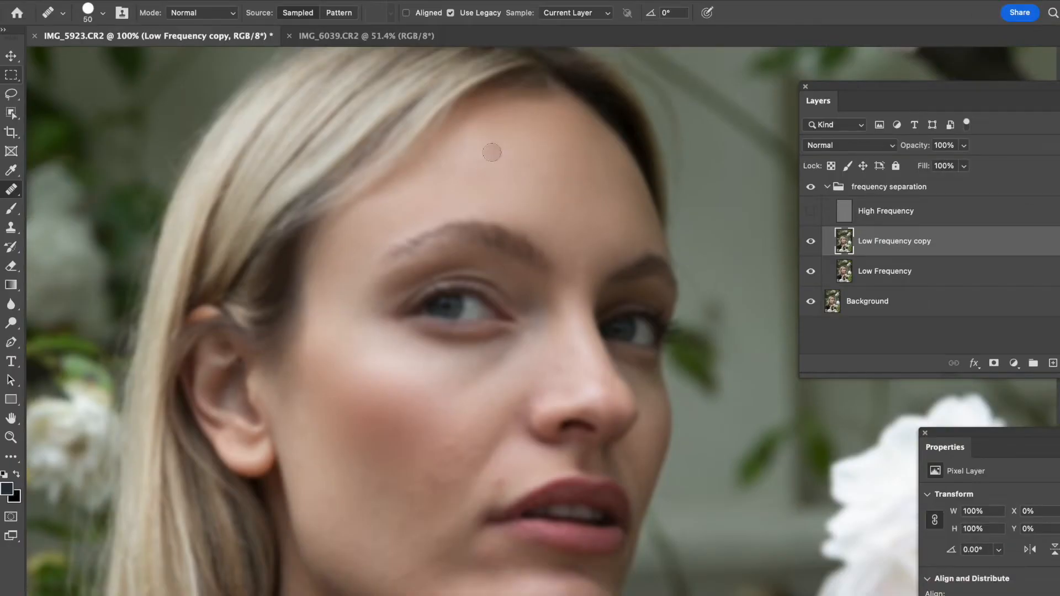
left_click(525, 150, "alt")
mouse_move(507, 127)
left_mouse_down()
mouse_move(530, 120)
mouse_move(519, 122)
mouse_move(553, 120)
left_mouse_up()
left_click(586, 216, "alt")
left_click_drag(581, 258, 582, 266)
left_click(550, 222)
left_click_drag(550, 169, 565, 169)
left_click(595, 201, "alt")
left_click_drag(618, 231, 610, 245)
left_click_drag(621, 245, 604, 258)
left_click(635, 231)
left_click(618, 237)
left_click_drag(626, 179, 625, 186)
left_click(598, 145, "alt")
left_click(611, 160)
left_click(571, 238, "alt")
left_click(519, 166)
left_click(574, 191, "alt")
left_click(522, 161)
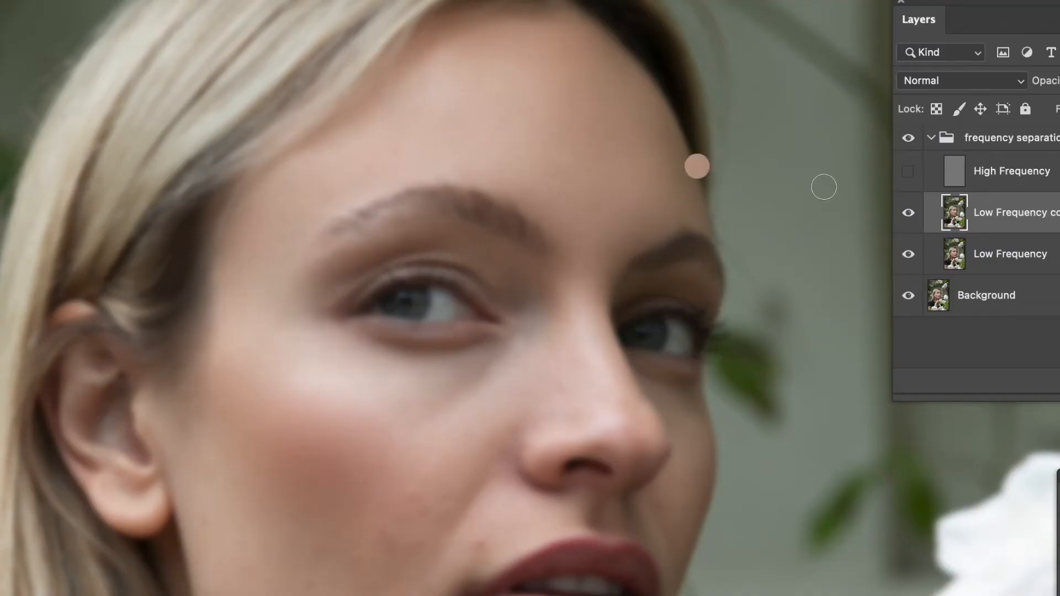
- Toggle the Low Frequency copy layer's visibility to compare the retouch with the original
left_click(908, 215)
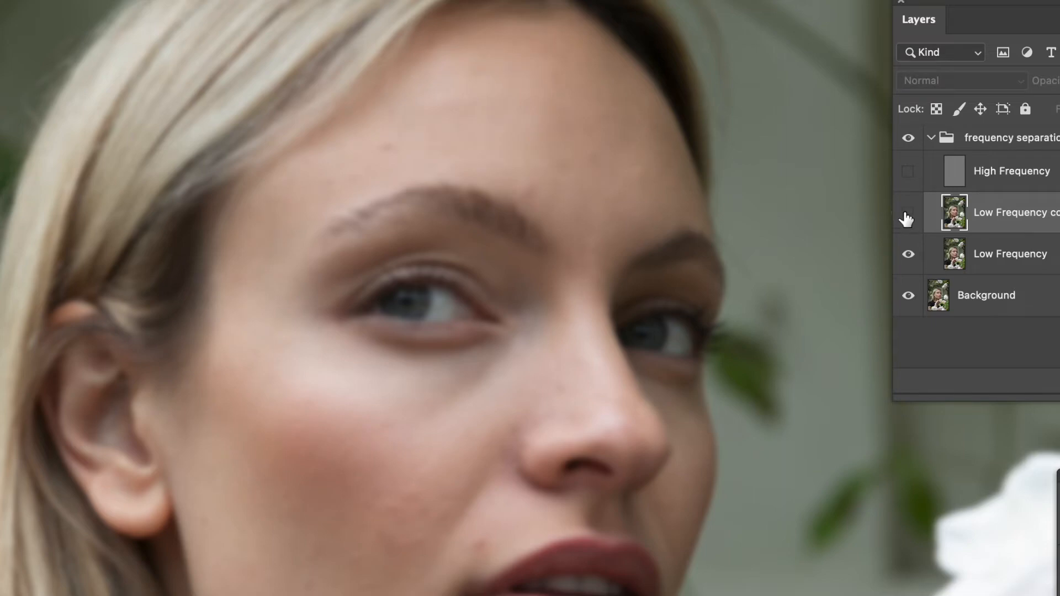
left_click(907, 219)
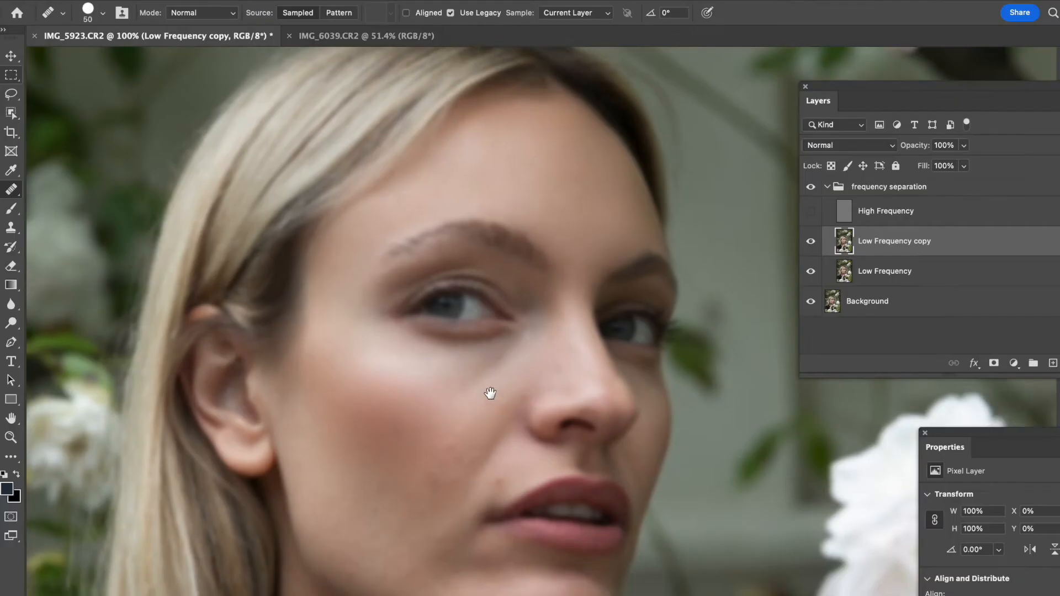
- Heal blotchy tone on the cheek below the eye and beside the nose
left_click_drag(473, 428, 447, 331)
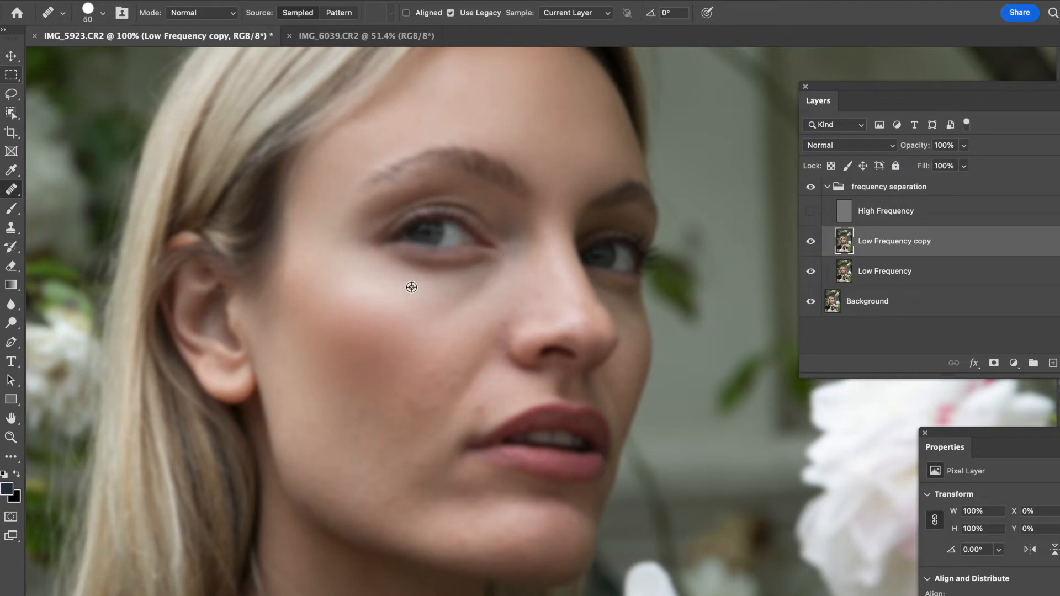
mouse_move(428, 305)
left_mouse_down()
mouse_move(460, 299)
mouse_move(435, 288)
mouse_move(493, 272)
mouse_move(450, 288)
mouse_move(490, 283)
mouse_move(452, 294)
mouse_move(485, 282)
mouse_move(423, 284)
mouse_move(447, 297)
left_mouse_up()
left_click_drag(421, 299, 458, 302)
left_click(409, 280, "alt")
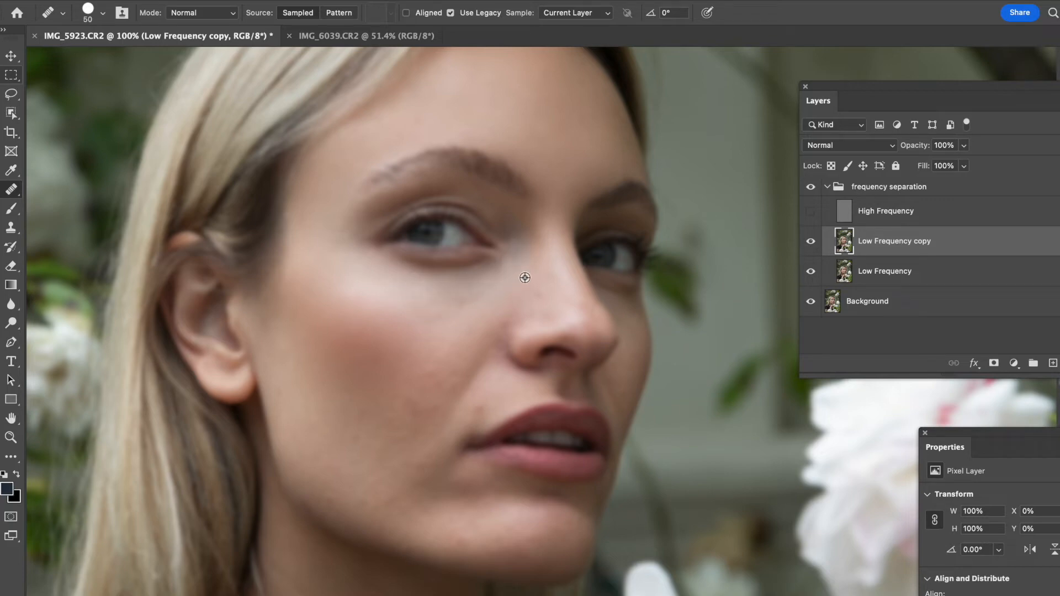
left_click(386, 285, "alt")
left_click_drag(408, 285, 414, 283)
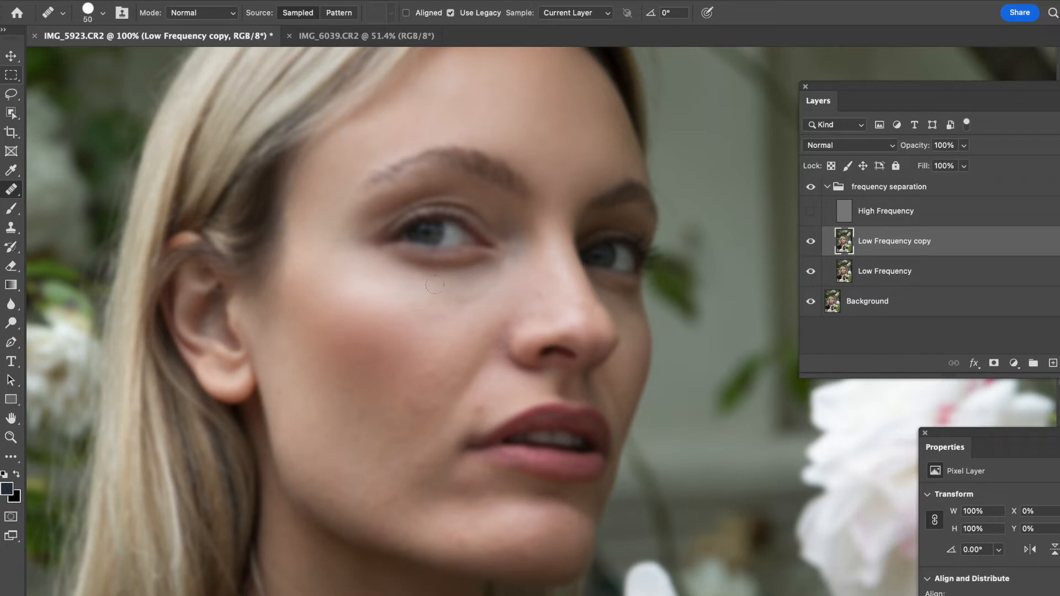
left_click_drag(393, 279, 384, 274)
left_click(393, 283, "alt")
left_click(412, 285)
left_click(425, 282, "alt")
left_click(453, 290)
left_click_drag(494, 268, 467, 277)
left_click_drag(462, 298, 471, 307)
left_click(480, 294)
left_click(517, 266)
left_click(405, 332, "alt")
mouse_move(423, 311)
left_mouse_down()
mouse_move(455, 320)
mouse_move(435, 323)
mouse_move(439, 386)
left_mouse_up()
left_click_drag(467, 370, 452, 375)
left_click(478, 378)
left_click(473, 313)
left_click(457, 326)
left_click_drag(559, 307, 560, 313)
mouse_move(548, 316)
left_mouse_down()
mouse_move(550, 279)
mouse_move(567, 309)
left_mouse_up()
left_click(558, 282, "alt")
left_click(556, 296, "alt")
left_click_drag(565, 314, 552, 316)
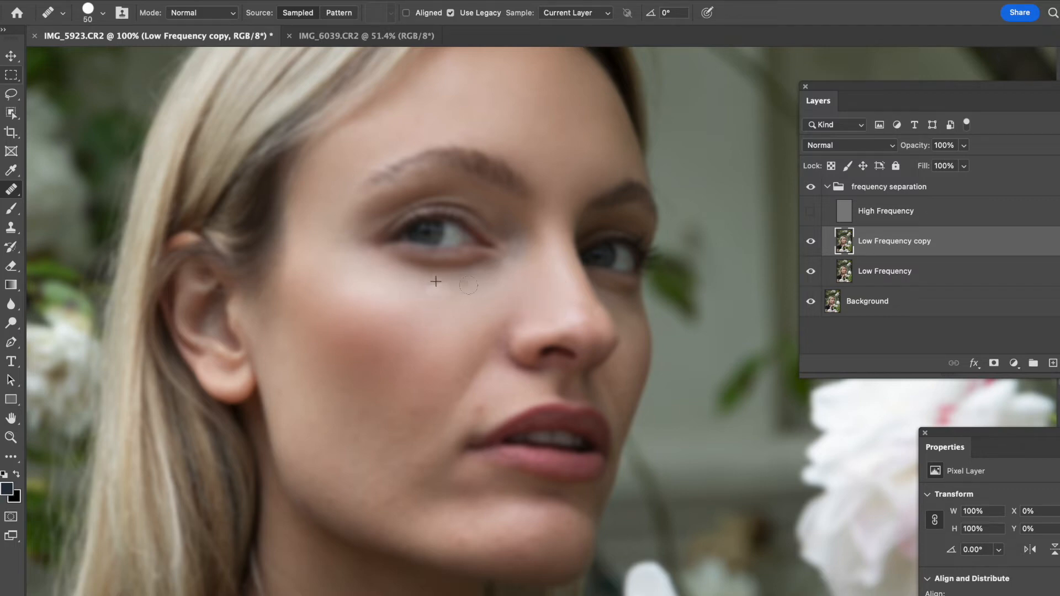
left_click_drag(469, 280, 447, 279)
left_click(497, 276)
mouse_move(294, 270)
left_mouse_down()
mouse_move(292, 294)
mouse_move(296, 280)
mouse_move(318, 276)
mouse_move(324, 297)
left_mouse_up()
left_click(307, 275)
mouse_move(333, 280)
left_mouse_down()
mouse_move(321, 310)
mouse_move(320, 287)
left_mouse_up()
mouse_move(328, 279)
left_mouse_down()
mouse_move(343, 323)
mouse_move(356, 333)
mouse_move(391, 323)
left_mouse_up()
left_click_drag(366, 444, 322, 378)
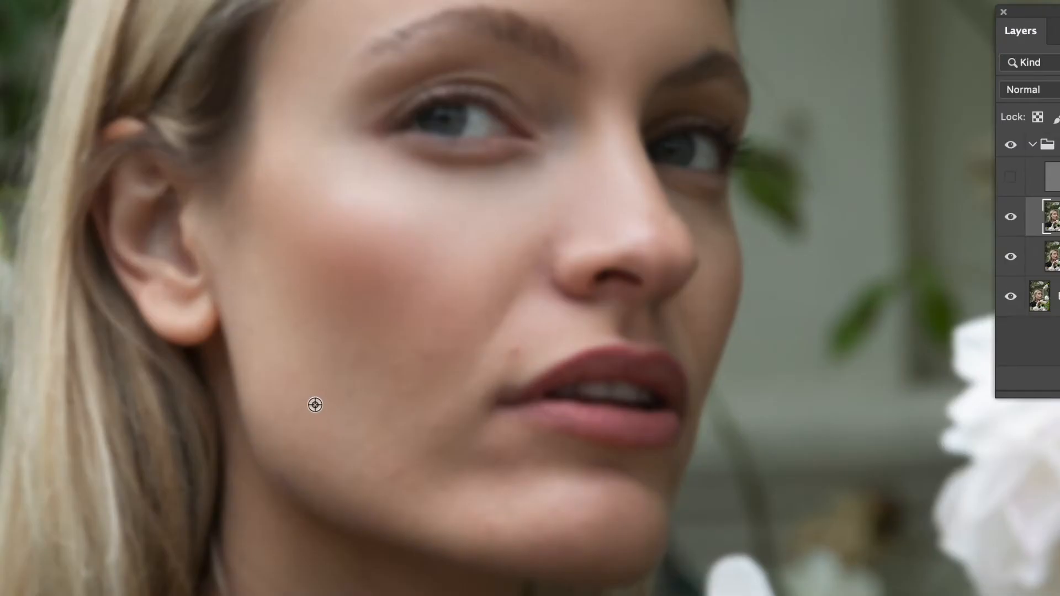
- Heal uneven tone on the lower cheek between the ear and the mouth
left_click(315, 404, "alt")
mouse_move(342, 406)
left_mouse_down()
mouse_move(342, 416)
mouse_move(341, 384)
mouse_move(303, 393)
left_mouse_up()
left_click(315, 409, "alt")
left_click(322, 391, "alt")
mouse_move(287, 382)
left_mouse_down()
mouse_move(280, 395)
mouse_move(297, 378)
mouse_move(296, 349)
mouse_move(278, 354)
left_mouse_up()
left_click(293, 377, "alt")
mouse_move(266, 306)
left_mouse_down()
mouse_move(259, 335)
mouse_move(251, 272)
left_mouse_up()
left_click(283, 357, "alt")
left_click(269, 338, "alt")
left_click(268, 322, "alt")
left_click_drag(296, 318, 298, 329)
left_click(296, 386, "alt")
left_click(285, 360, "alt")
left_click(260, 325)
left_click(286, 337)
left_click(320, 388)
left_click(293, 373, "alt")
mouse_move(320, 287)
left_mouse_down()
mouse_move(333, 298)
mouse_move(379, 283)
left_mouse_up()
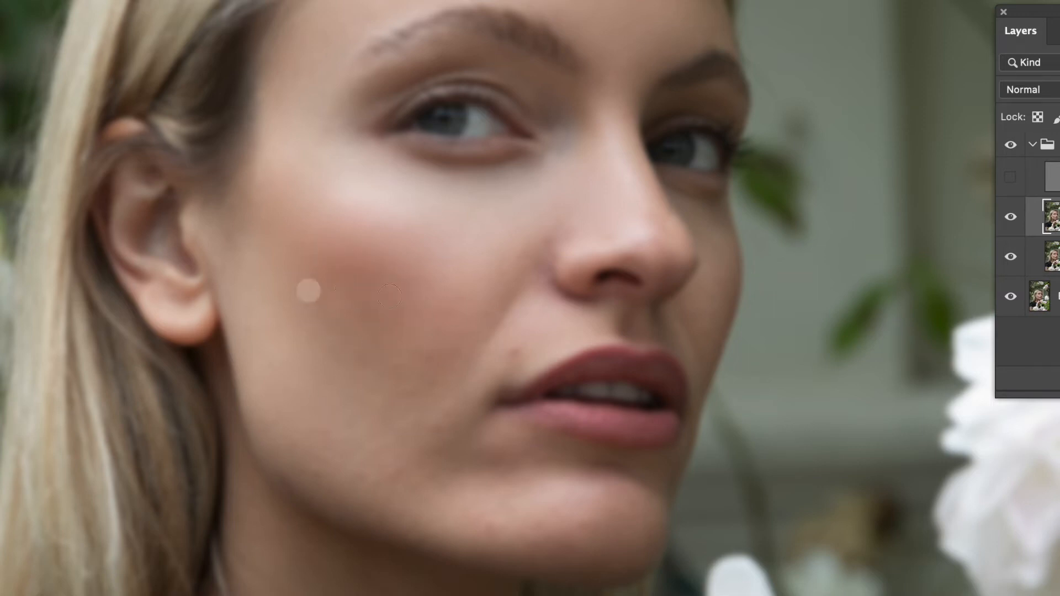
left_click_drag(378, 372, 455, 355)
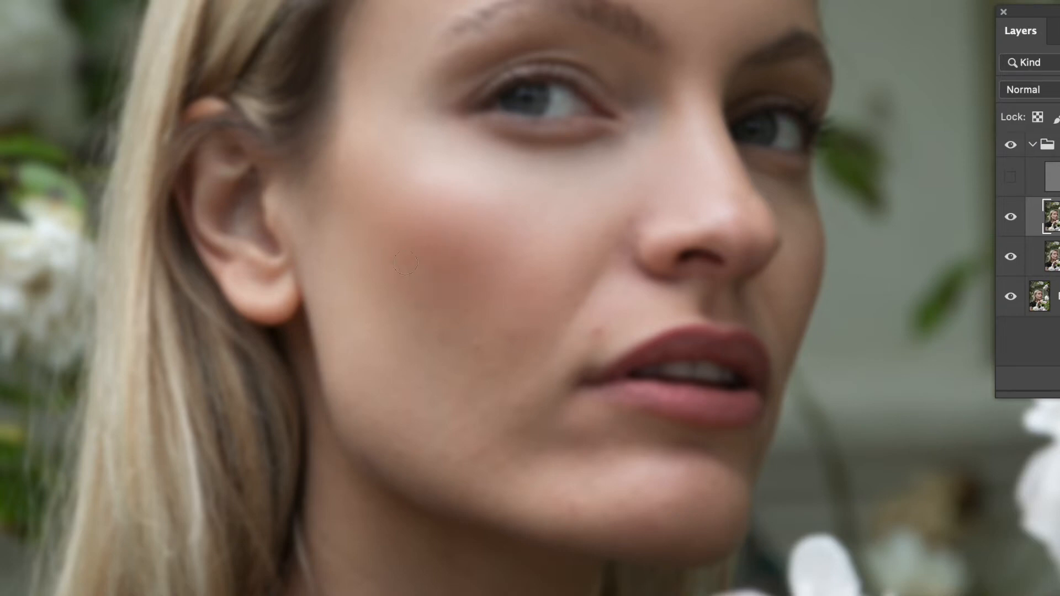
mouse_move(433, 262)
left_mouse_down()
mouse_move(373, 269)
mouse_move(403, 252)
mouse_move(452, 267)
mouse_move(398, 263)
left_mouse_up()
left_click_drag(472, 252, 470, 250)
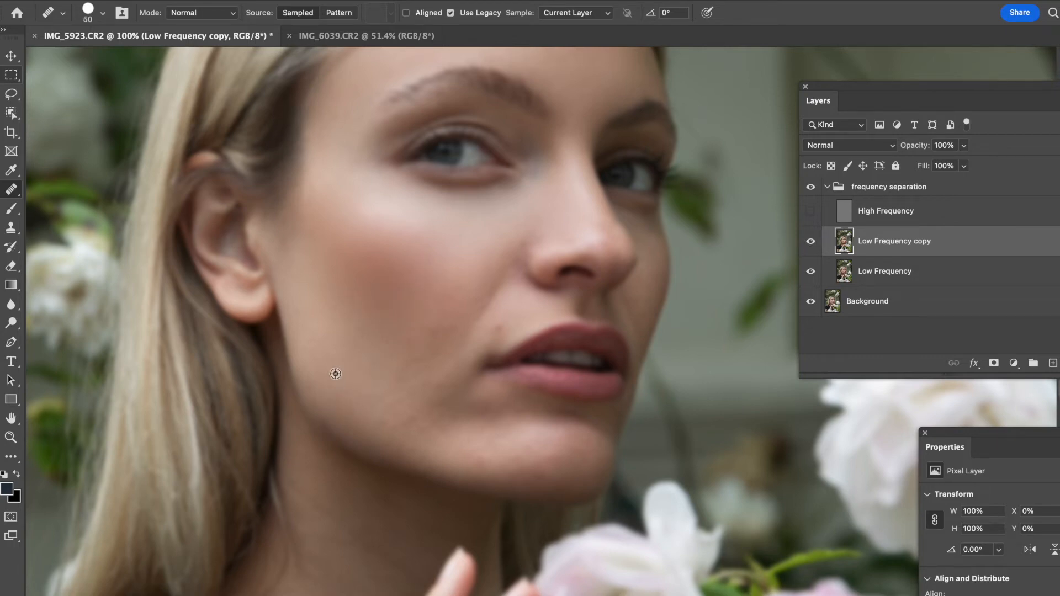
- Enlarge the healing brush to 70 px and even out colour across the lower cheek and jawline
key("bracketright")
left_click_drag(334, 412, 361, 432)
left_click(381, 427)
left_click(371, 421)
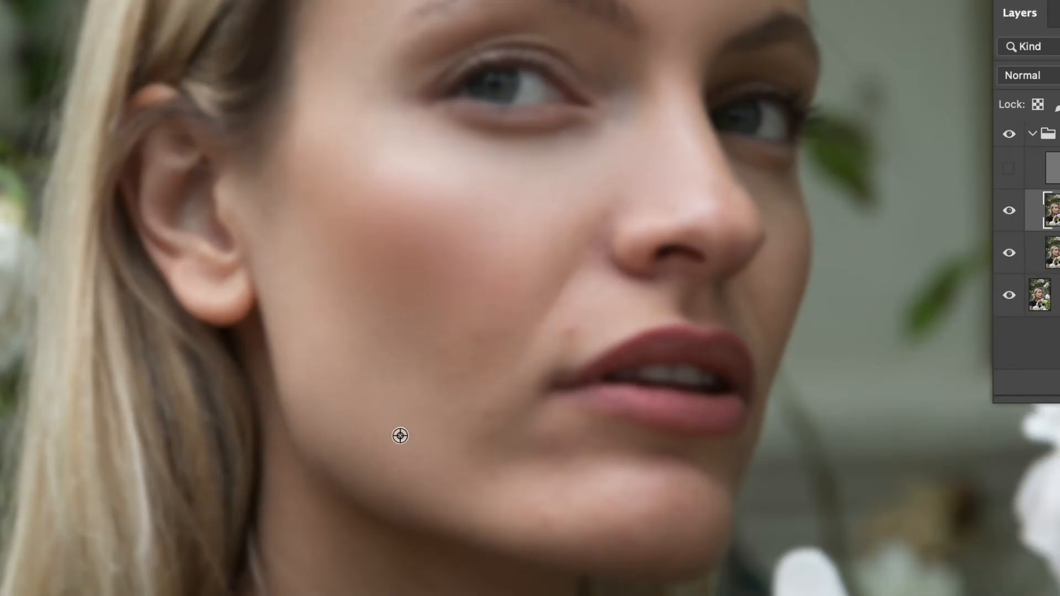
left_click_drag(381, 375, 380, 373)
left_click_drag(386, 369, 402, 376)
left_click(403, 365)
left_click_drag(367, 348, 365, 346)
left_click(356, 332, "alt")
mouse_move(334, 296)
left_mouse_down()
mouse_move(326, 287)
mouse_move(344, 288)
left_mouse_up()
left_click(388, 294, "alt")
left_click(407, 311, "alt")
mouse_move(425, 370)
left_mouse_down()
mouse_move(452, 374)
mouse_move(443, 359)
mouse_move(475, 348)
left_mouse_up()
left_click(427, 330, "alt")
mouse_move(455, 344)
left_mouse_down()
mouse_move(484, 363)
mouse_move(493, 314)
mouse_move(510, 321)
mouse_move(471, 298)
mouse_move(486, 295)
left_mouse_up()
left_click(469, 308, "alt")
left_click(427, 308, "alt")
left_click_drag(515, 330, 511, 328)
left_click(474, 303, "alt")
left_click_drag(484, 265, 507, 259)
left_click(514, 289, "alt")
left_click_drag(502, 320, 491, 349)
left_click(396, 446, "alt")
mouse_move(431, 453)
left_mouse_down()
mouse_move(469, 472)
mouse_move(409, 476)
mouse_move(454, 498)
mouse_move(416, 445)
left_mouse_up()
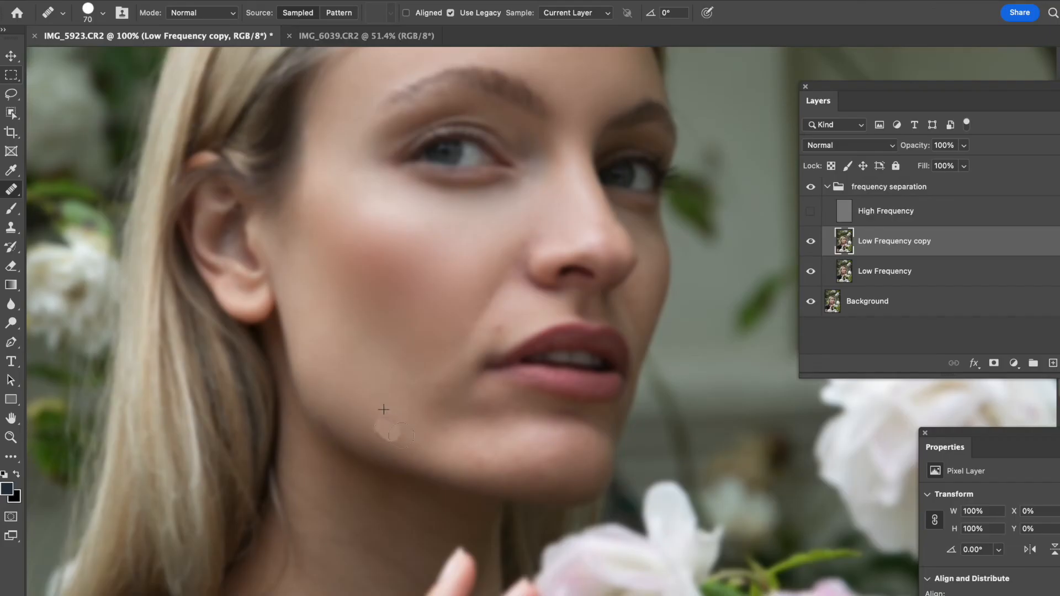
left_click(433, 461, "alt")
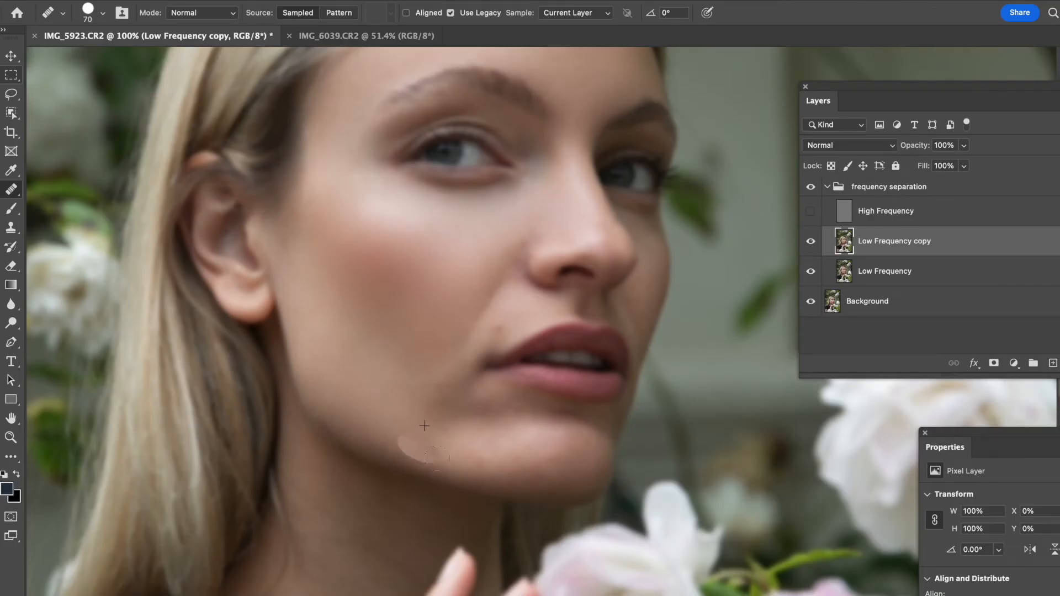
- Heal uneven patches along the chin, jaw and the cheek beside the mouth
left_click(409, 438, "alt")
left_click(359, 419)
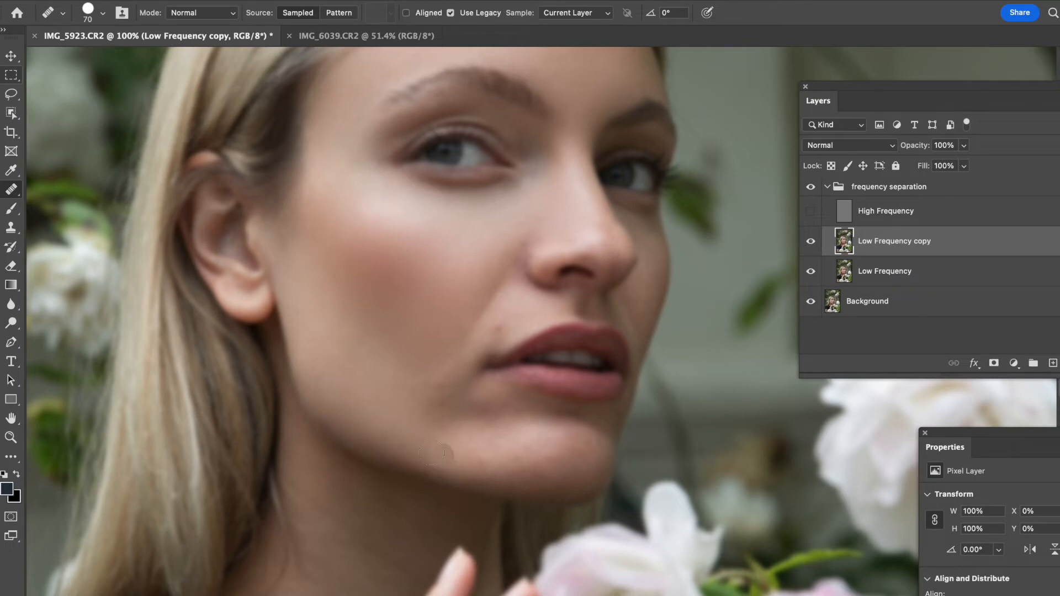
left_click_drag(428, 423, 450, 410)
left_click_drag(494, 402, 477, 381)
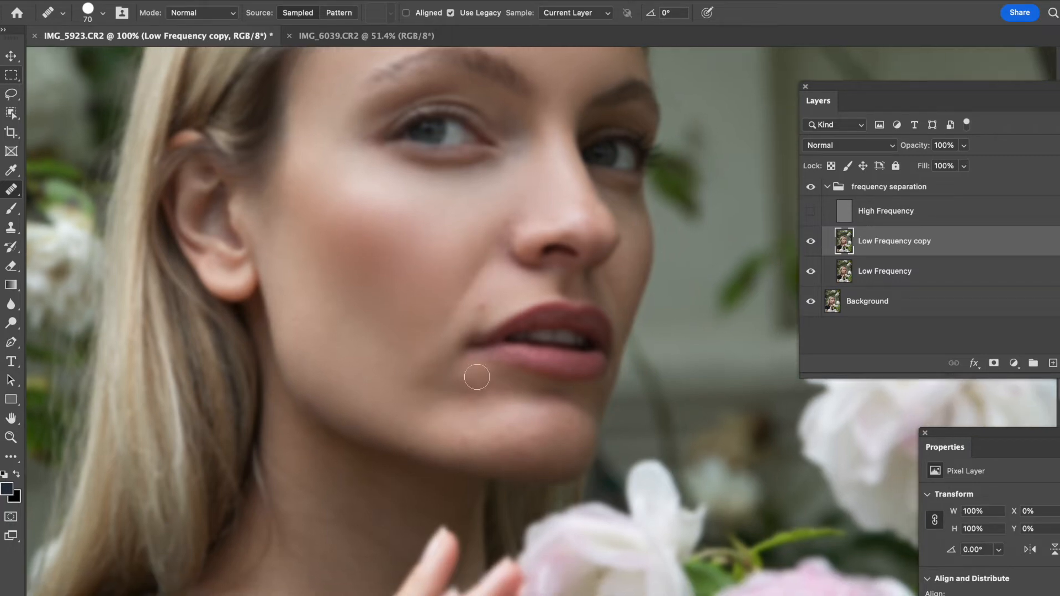
left_click_drag(424, 365, 429, 359)
left_click(504, 229)
left_click_drag(493, 255, 497, 246)
left_click(500, 235)
mouse_move(484, 238)
left_mouse_down()
mouse_move(492, 229)
mouse_move(451, 243)
left_mouse_up()
left_click(456, 264, "alt")
mouse_move(452, 227)
left_mouse_down()
mouse_move(430, 242)
mouse_move(425, 235)
mouse_move(451, 239)
mouse_move(426, 236)
mouse_move(439, 263)
left_mouse_up()
left_click(418, 259, "alt")
left_click_drag(454, 242, 450, 248)
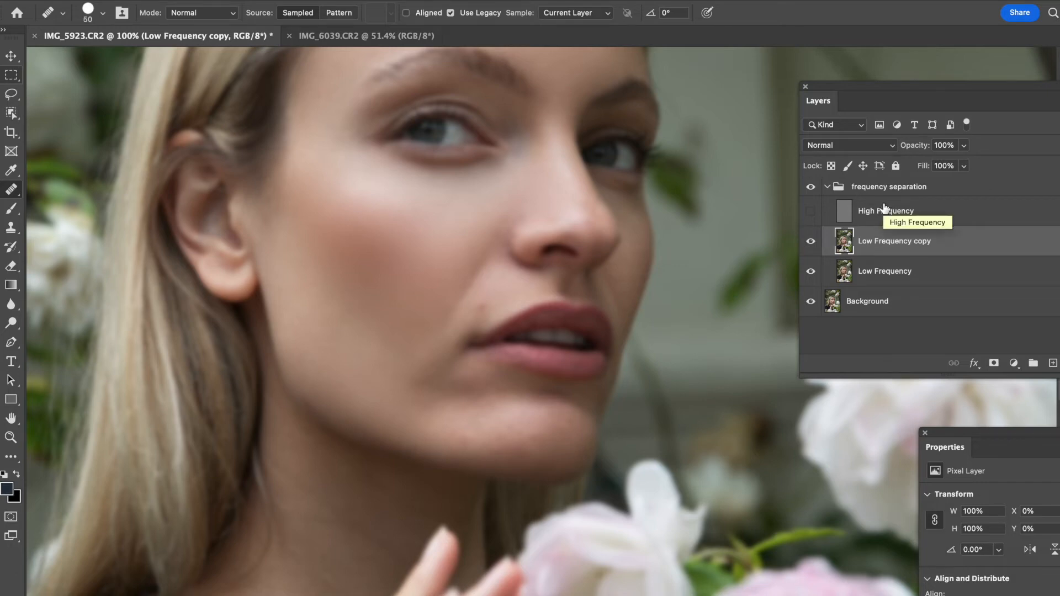
- Duplicate the low-frequency copy layer and heal blotchy tone on the cheek below the mouth corner
key("super+j")
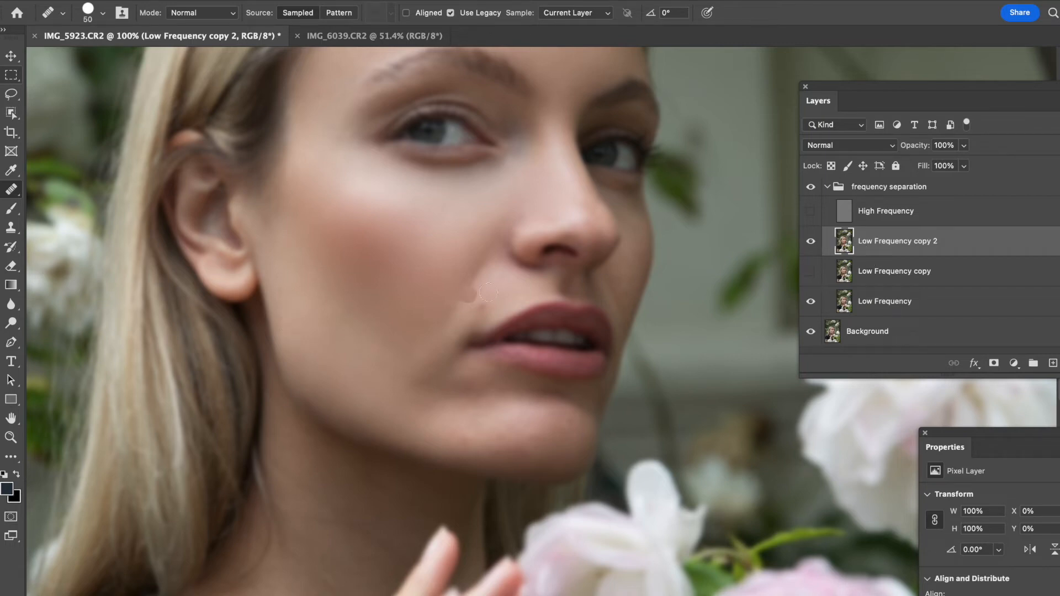
mouse_move(501, 331)
left_mouse_down()
mouse_move(476, 352)
mouse_move(507, 348)
left_mouse_up()
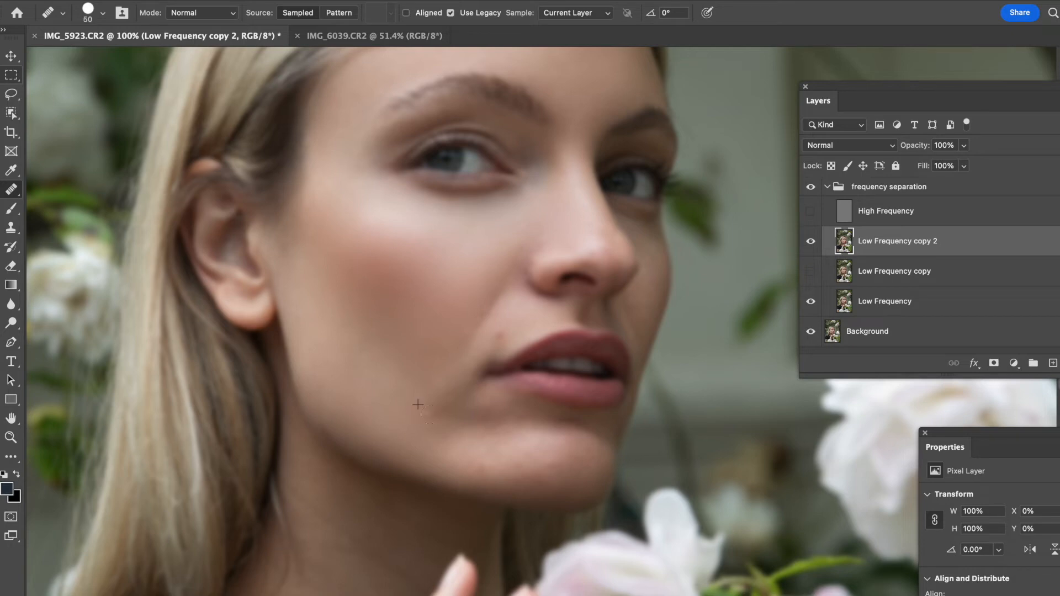
left_click_drag(446, 404, 474, 377)
left_click_drag(478, 369, 450, 394)
mouse_move(444, 393)
left_mouse_down()
mouse_move(453, 385)
mouse_move(454, 407)
mouse_move(439, 406)
mouse_move(463, 377)
left_mouse_up()
left_click(495, 344)
left_click(498, 338)
left_click(452, 379)
left_click(478, 338)
- Heal uneven tone on the lower cheek running down toward the jawline
left_click(475, 402, "alt")
left_click_drag(442, 412, 474, 408)
left_click(449, 412, "alt")
left_click(450, 396)
mouse_move(452, 387)
left_mouse_down()
mouse_move(435, 398)
mouse_move(462, 380)
left_mouse_up()
mouse_move(419, 409)
left_mouse_down()
mouse_move(417, 398)
mouse_move(450, 386)
left_mouse_up()
left_click_drag(410, 369, 427, 374)
left_click(446, 408, "alt")
left_click_drag(439, 415, 443, 425)
mouse_move(454, 427)
left_mouse_down()
mouse_move(438, 431)
mouse_move(520, 418)
left_mouse_up()
- Heal blotchy patches across the chin below the lower lip
left_click(485, 463)
left_click(502, 438)
left_click(535, 452)
left_click(517, 466)
left_click(494, 449)
left_click(501, 444)
left_click(458, 452)
left_click(524, 443)
left_click(575, 448)
left_click(517, 449)
left_click(497, 443, "alt")
mouse_move(529, 461)
left_mouse_down()
mouse_move(514, 464)
mouse_move(525, 463)
mouse_move(500, 445)
left_mouse_up()
left_click(554, 440, "alt")
left_click(528, 461)
left_click(533, 439, "alt")
left_click(551, 451)
left_click(564, 456)
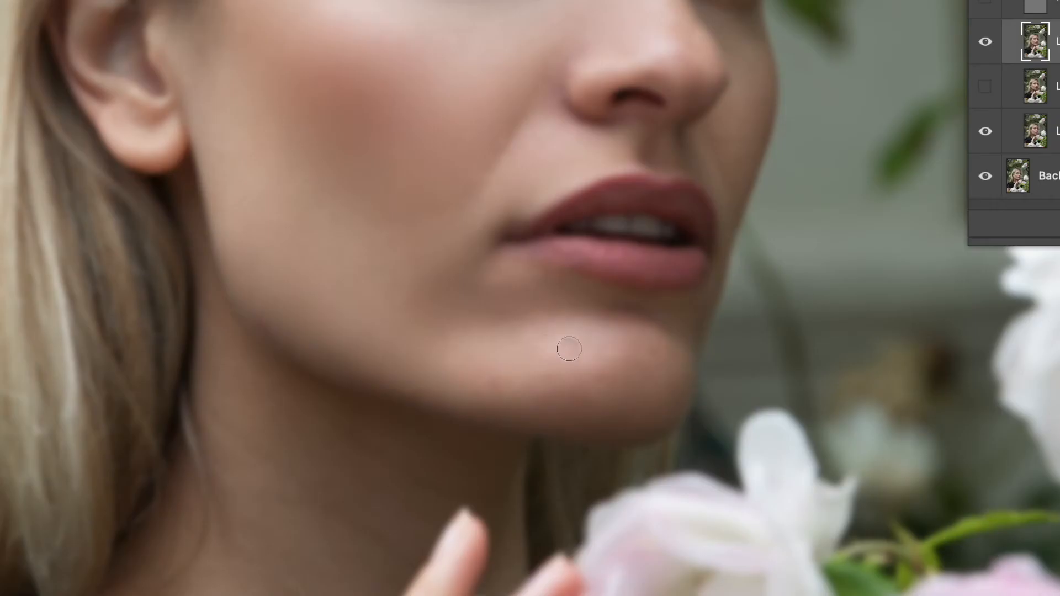
left_click(507, 441, "alt")
left_click(522, 459)
- Zoom in on the chin and heal the remaining uneven tone beneath the lip
left_click(556, 359, "alt")
mouse_move(508, 358)
left_mouse_down()
mouse_move(486, 351)
mouse_move(514, 343)
mouse_move(508, 353)
left_mouse_up()
left_click(473, 365, "alt")
left_click(504, 377)
left_click(409, 340, "alt")
left_click_drag(486, 357, 544, 359)
left_click(431, 350, "alt")
left_click(489, 360)
left_click(475, 338)
left_click(519, 339)
left_click(477, 323)
left_click(529, 320)
left_click(570, 323)
left_click(533, 352)
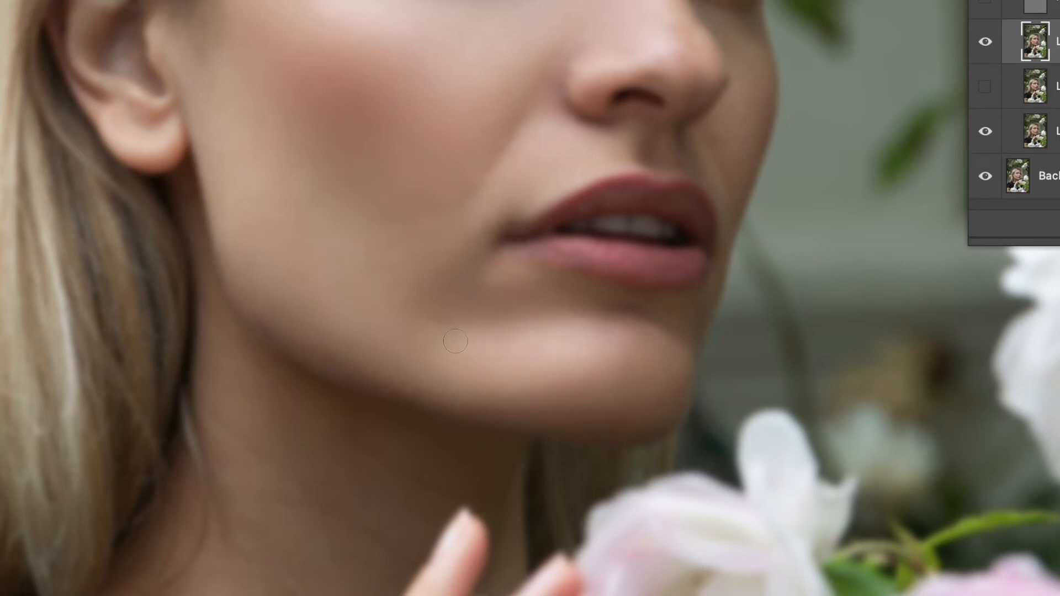
- Heal uneven tone across the chin and lower cheek beneath the mouth corner on the low-frequency copy
left_click(483, 339, "alt")
left_click(431, 324)
left_click(381, 306)
left_click(371, 279, "alt")
left_click_drag(418, 294, 394, 315)
left_click_drag(443, 310, 406, 322)
left_click(422, 280)
left_click(374, 279, "alt")
left_click(394, 314)
mouse_move(395, 293)
left_mouse_down()
mouse_move(417, 283)
mouse_move(430, 321)
left_mouse_up()
left_click(422, 185, "alt")
left_click_drag(470, 181, 437, 211)
mouse_move(371, 279)
left_mouse_down()
mouse_move(376, 310)
mouse_move(326, 352)
left_mouse_up()
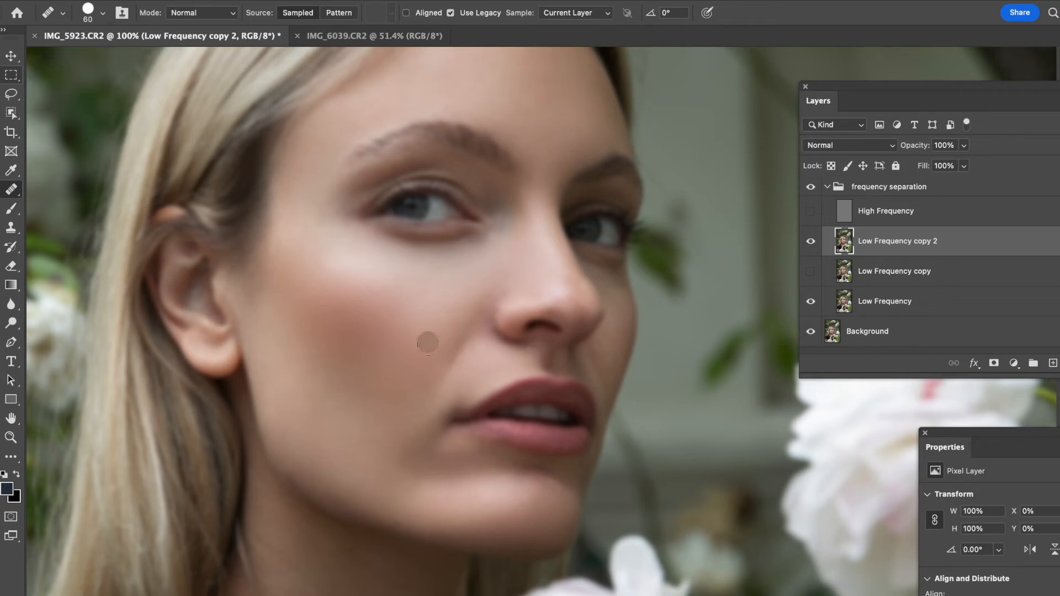
left_click(425, 369, "alt")
left_click_drag(478, 307, 443, 365)
left_click_drag(418, 414, 358, 449)
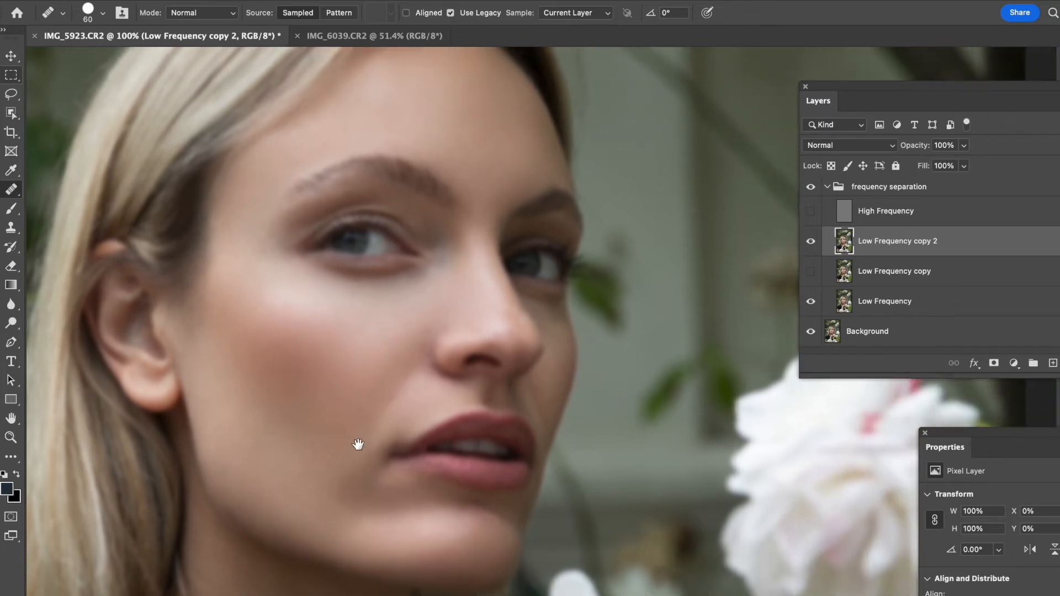
- Show the high-frequency layer and toggle Low Frequency copy 2 on and off to compare before and after
left_click(812, 212)
scroll(450, 439, "down", 1)
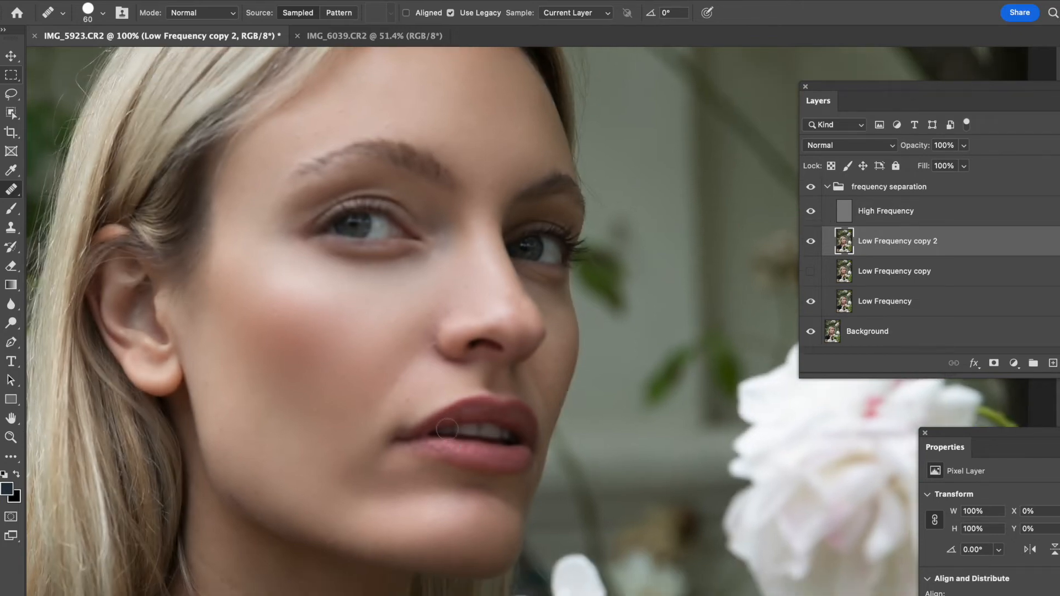
key("ctrl+minus")
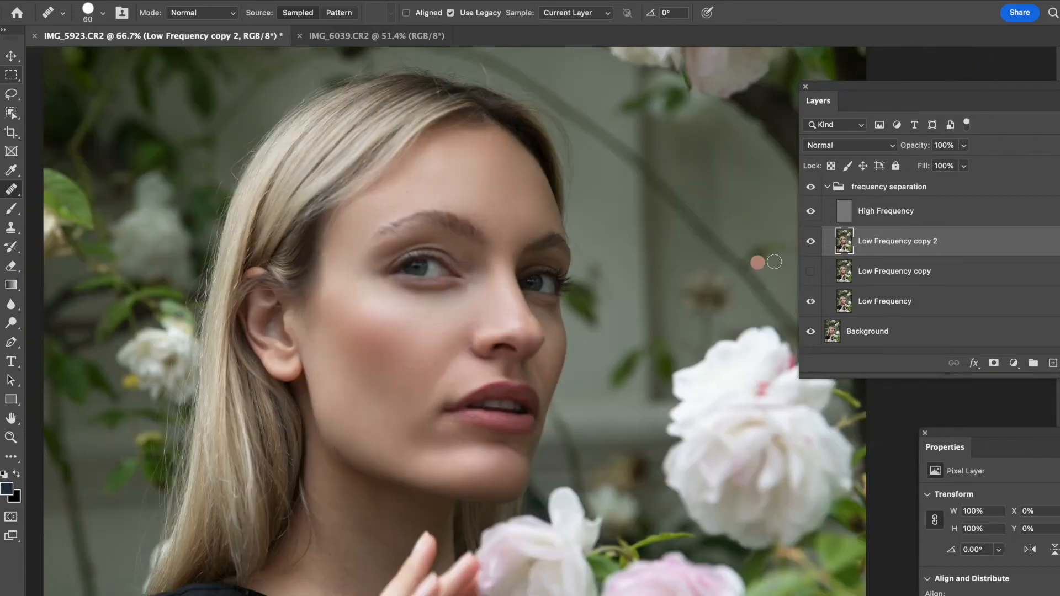
left_click(811, 243)
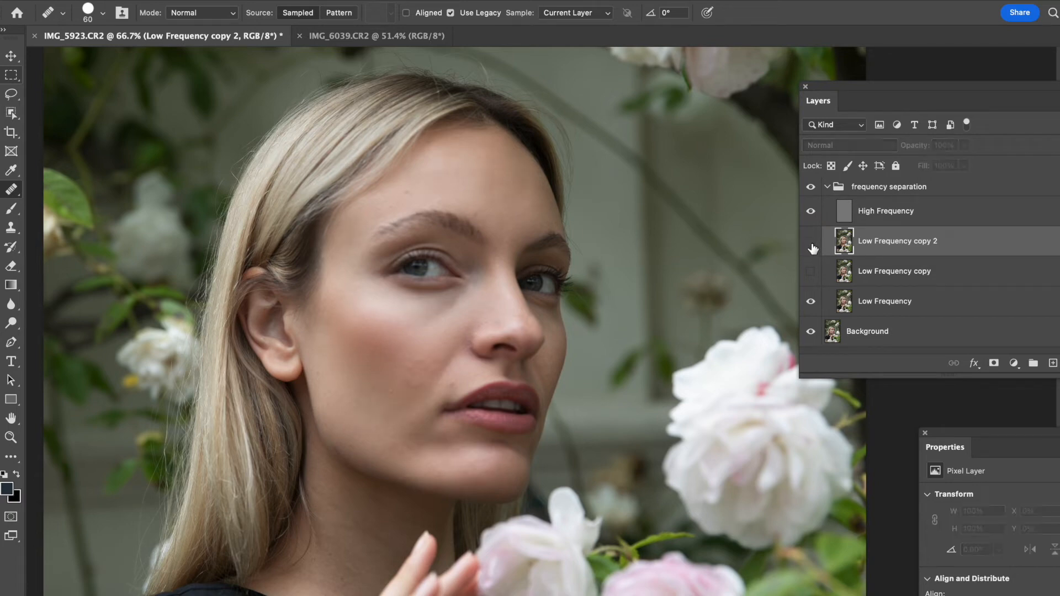
left_click(812, 244)
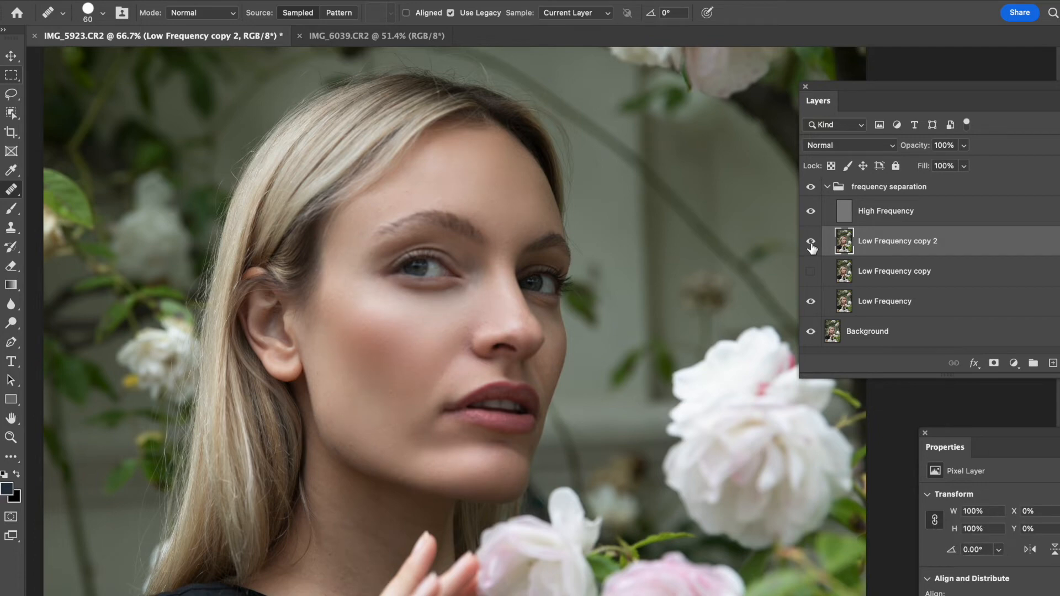
left_click(812, 244)
left_click_drag(921, 152, 915, 154)
left_click(811, 244)
left_click(812, 246)
left_click_drag(916, 149, 920, 151)
left_click(811, 243)
left_click(813, 244)
left_click_drag(922, 150, 926, 147)
key("super+1")
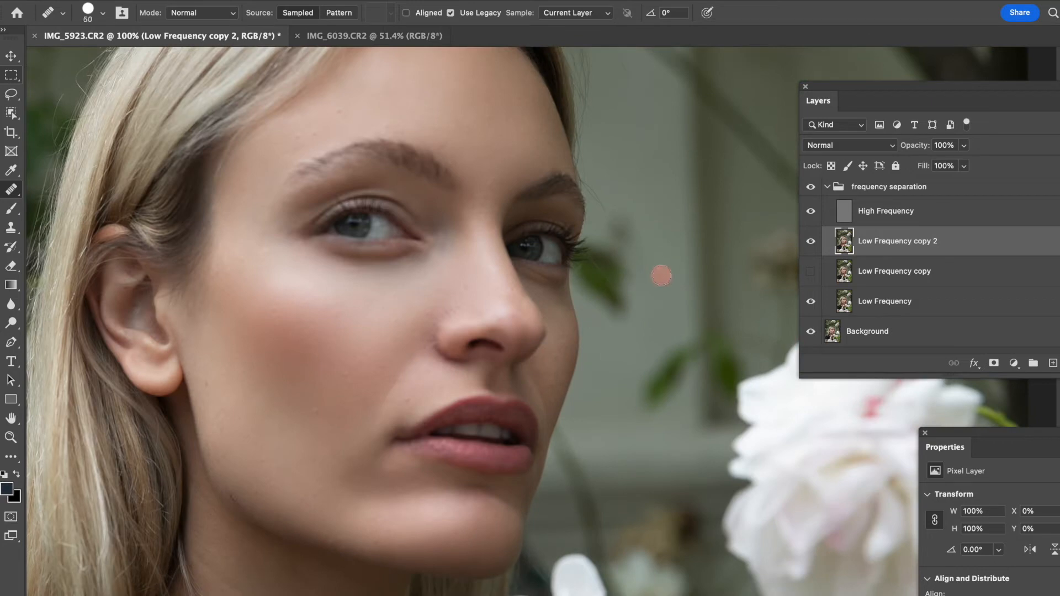
- Hide the high-frequency layer and heal a blotch on the cheek beside the nose on Low Frequency copy 2
left_click(861, 218)
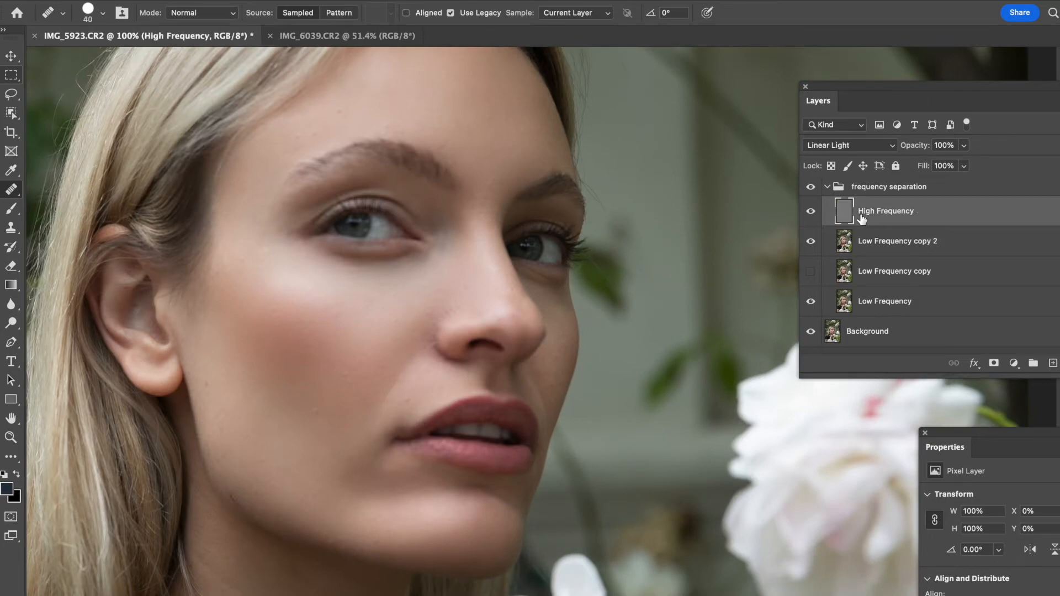
left_click(861, 246)
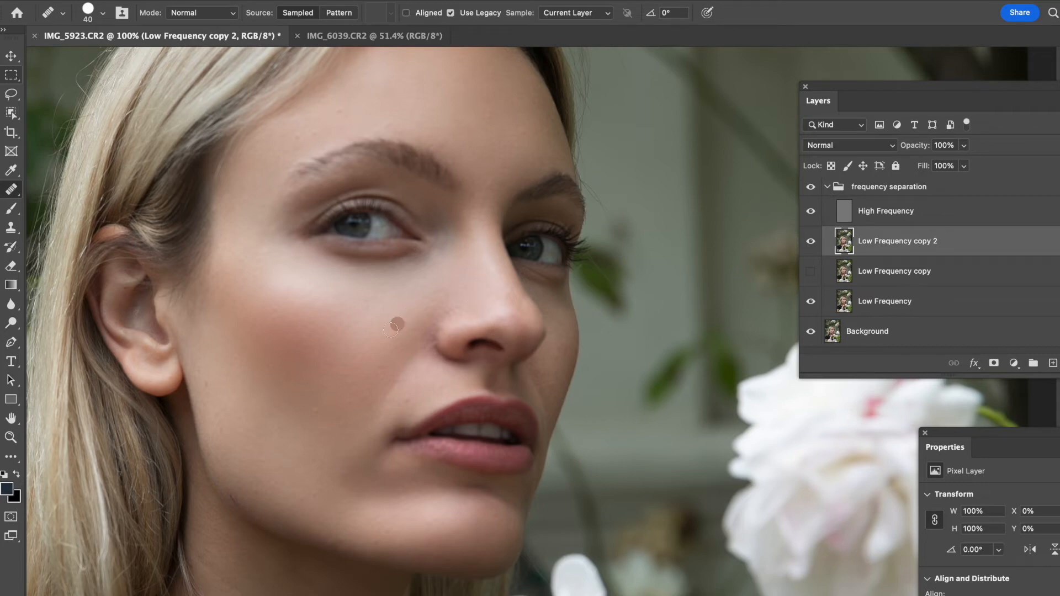
left_click_drag(390, 369, 357, 382)
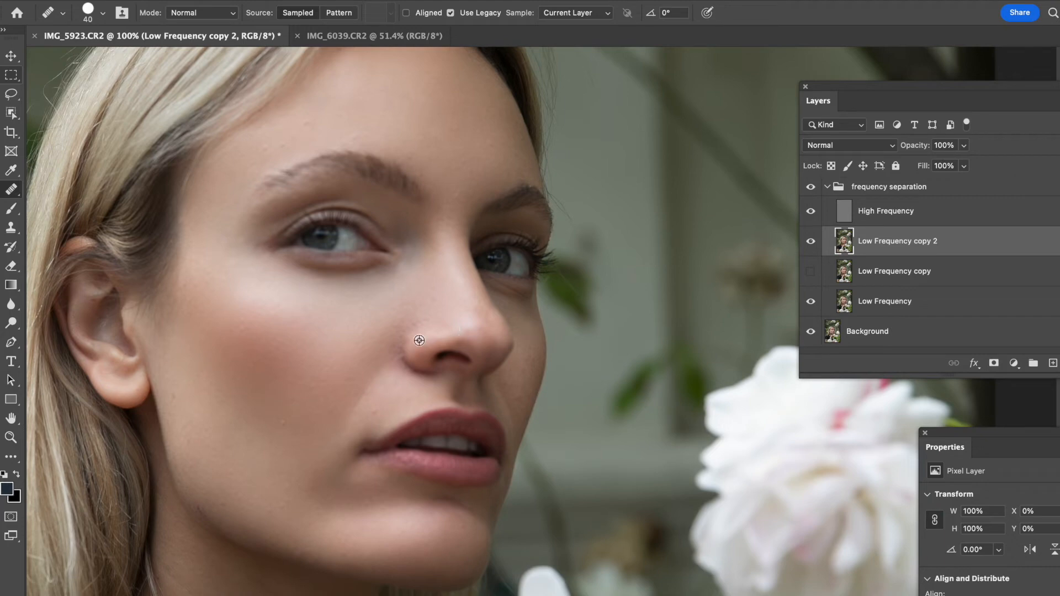
left_click(815, 214)
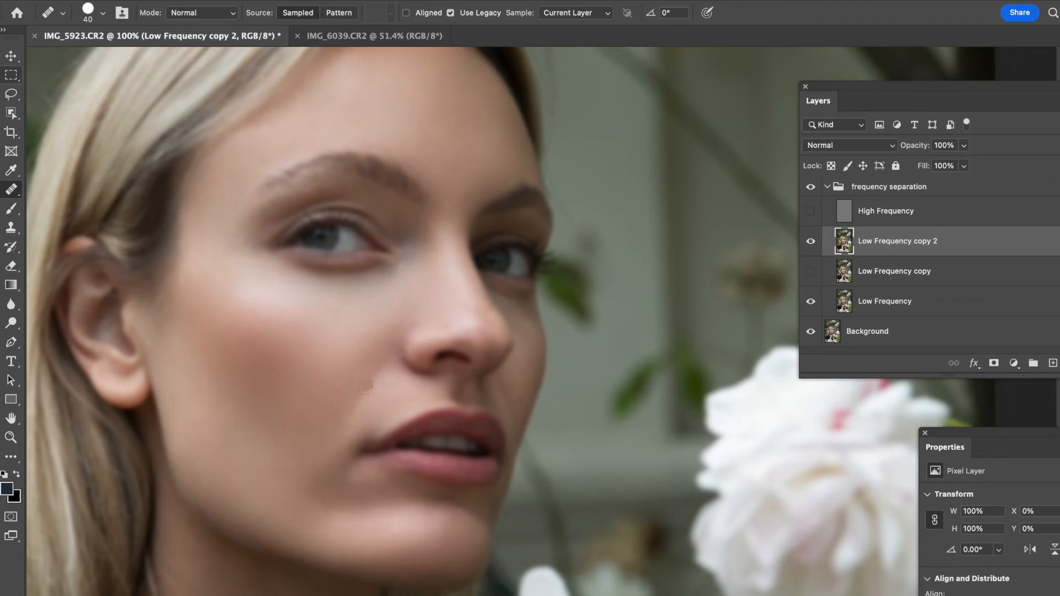
mouse_move(358, 397)
left_mouse_down()
mouse_move(381, 372)
mouse_move(360, 367)
mouse_move(342, 388)
mouse_move(365, 363)
mouse_move(357, 405)
mouse_move(335, 424)
left_mouse_up()
left_click(391, 397, "alt")
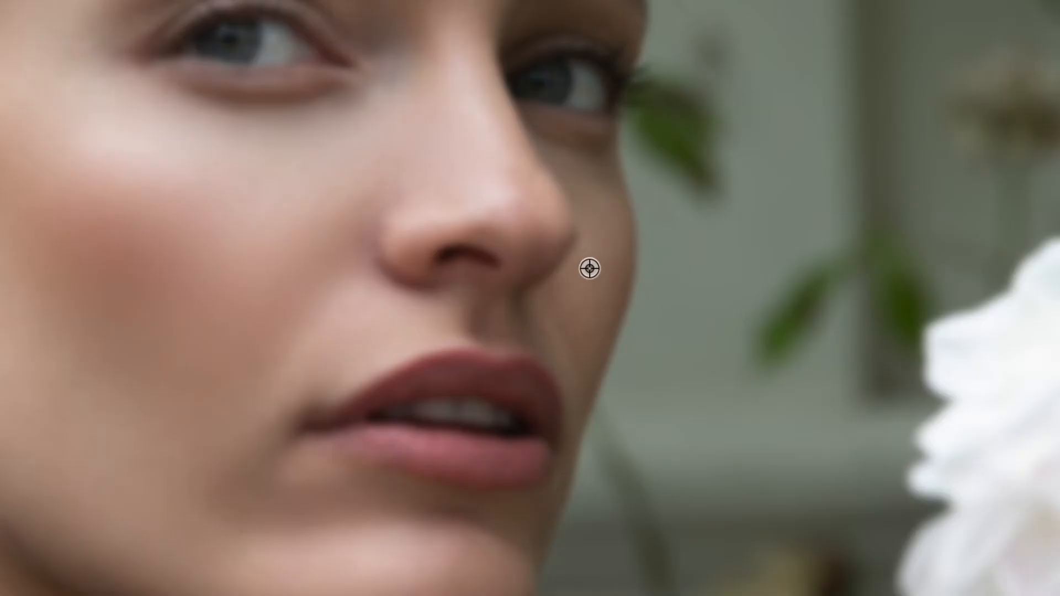
- Heal uneven tone along the cheek edge between the nose and the mouth corner
left_click(590, 267, "alt")
mouse_move(556, 298)
left_mouse_down()
mouse_move(558, 330)
mouse_move(580, 298)
mouse_move(569, 363)
mouse_move(563, 315)
left_mouse_up()
left_click(580, 289, "alt")
left_click_drag(564, 327, 553, 330)
left_click(573, 362)
mouse_move(603, 215)
left_mouse_down()
mouse_move(601, 228)
mouse_move(602, 207)
left_mouse_up()
mouse_move(613, 232)
left_mouse_down()
mouse_move(587, 281)
mouse_move(593, 243)
left_mouse_up()
left_click_drag(599, 188, 562, 170)
left_click(584, 291, "alt")
left_click_drag(570, 335, 569, 381)
left_click_drag(580, 332, 573, 388)
mouse_move(571, 329)
left_mouse_down()
mouse_move(565, 298)
mouse_move(593, 313)
left_mouse_up()
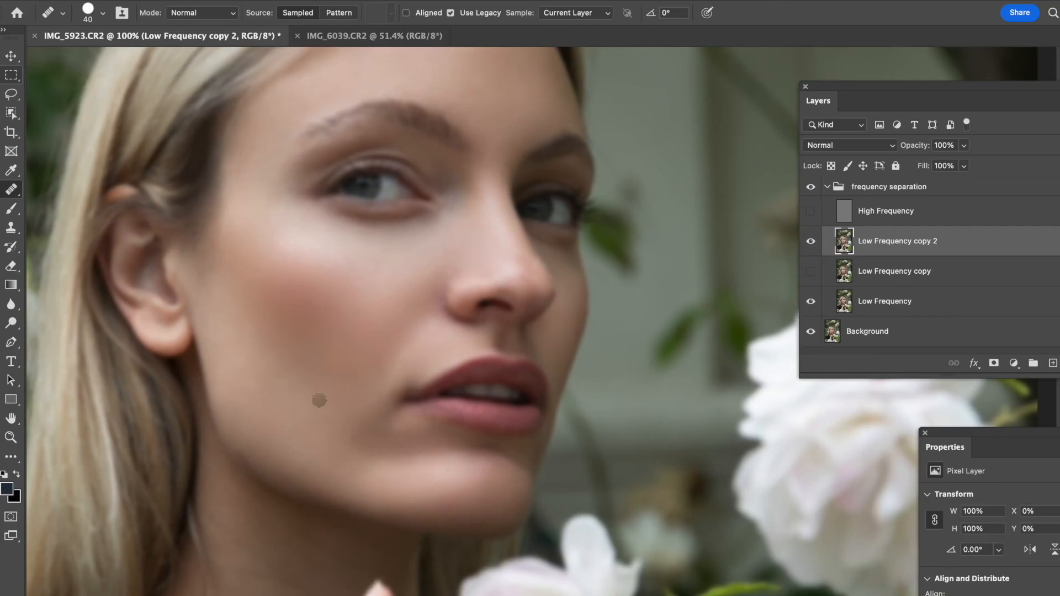
- Enlarge the brush, duplicate Low Frequency copy 2, hide the original, and heal the cheek below the mouth corner
key("bracketright")
key("bracketright")
key("super+j")
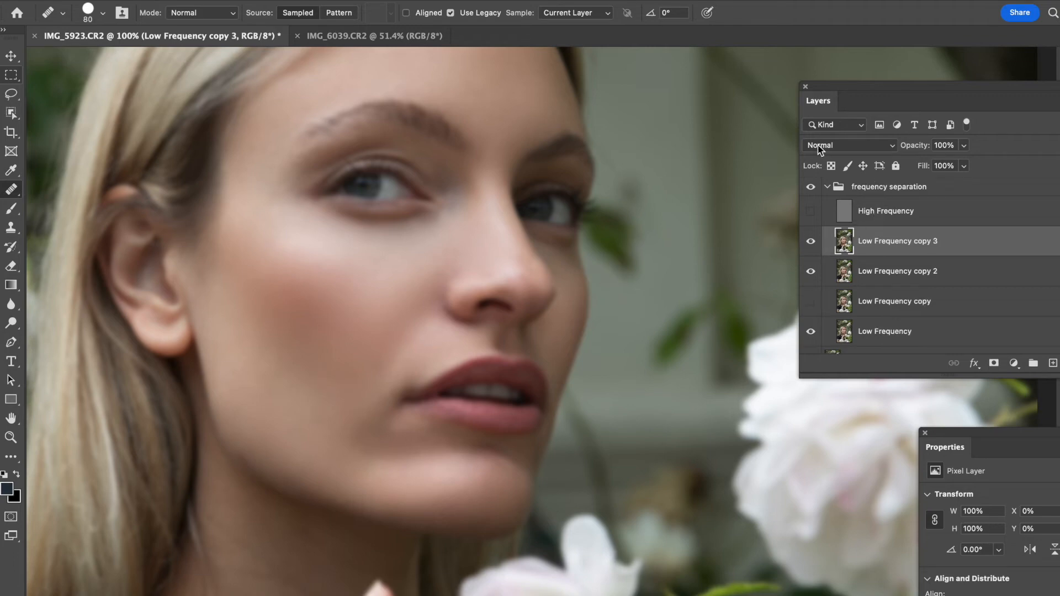
left_click(811, 272)
left_click_drag(369, 421, 347, 446)
left_click_drag(377, 422, 354, 453)
left_click_drag(376, 433, 357, 458)
mouse_move(355, 427)
left_mouse_down()
mouse_move(405, 444)
mouse_move(381, 461)
left_mouse_up()
left_click(373, 416, "alt")
left_click(343, 428, "alt")
left_click_drag(386, 412, 367, 432)
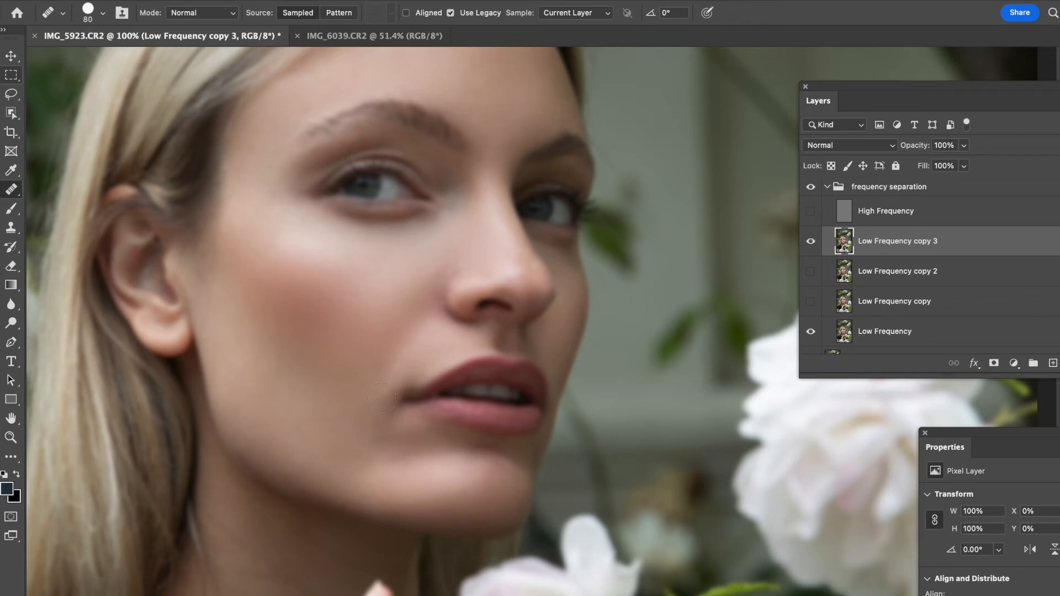
- Heal blotchy tone on the cheek just beside the mouth corner on Low Frequency copy 3
mouse_move(354, 405)
left_mouse_down()
mouse_move(366, 387)
mouse_move(367, 398)
mouse_move(402, 369)
mouse_move(360, 403)
mouse_move(365, 384)
mouse_move(357, 405)
left_mouse_up()
mouse_move(397, 369)
left_mouse_down()
mouse_move(366, 393)
mouse_move(386, 369)
mouse_move(358, 412)
left_mouse_up()
left_click(386, 375)
mouse_move(373, 402)
left_mouse_down()
mouse_move(384, 375)
mouse_move(375, 379)
mouse_move(370, 390)
mouse_move(403, 366)
left_mouse_up()
left_click(391, 378)
left_click(369, 398)
left_click_drag(364, 395, 367, 392)
left_click_drag(387, 369, 399, 360)
left_click(349, 436, "alt")
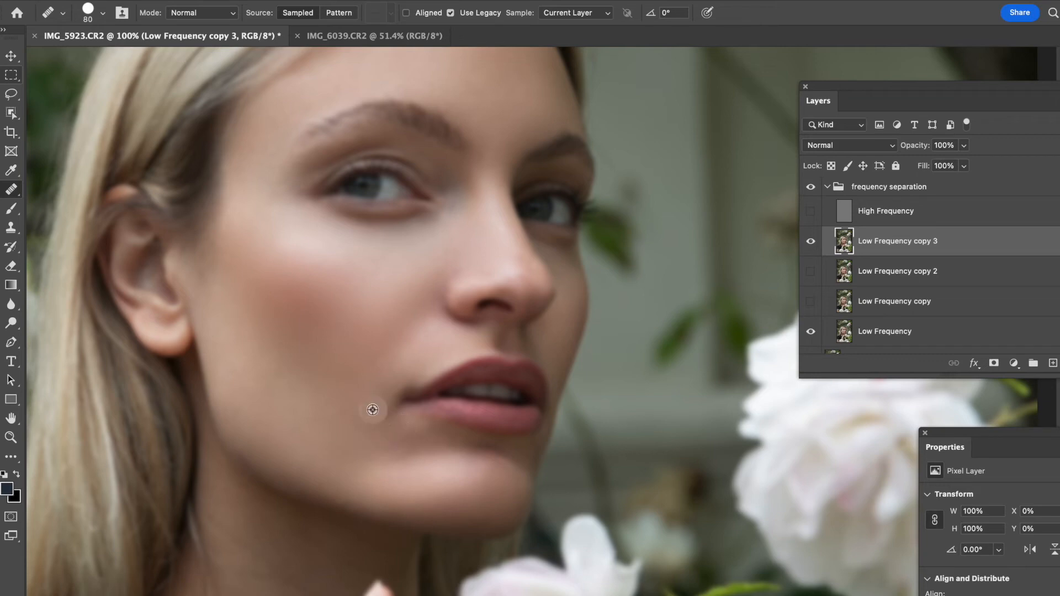
- Heal the remaining uneven patches below the mouth corner toward the chin
left_click(334, 446)
mouse_move(375, 431)
left_mouse_down()
mouse_move(335, 434)
mouse_move(399, 445)
left_mouse_up()
left_click(408, 440)
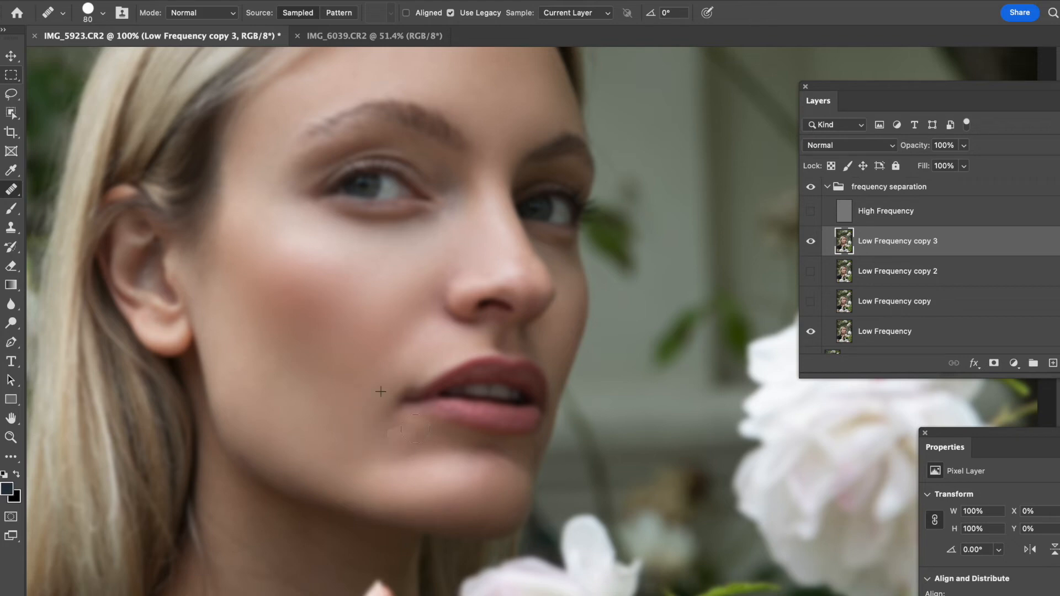
left_click(409, 441)
left_click(408, 441)
left_click(401, 440)
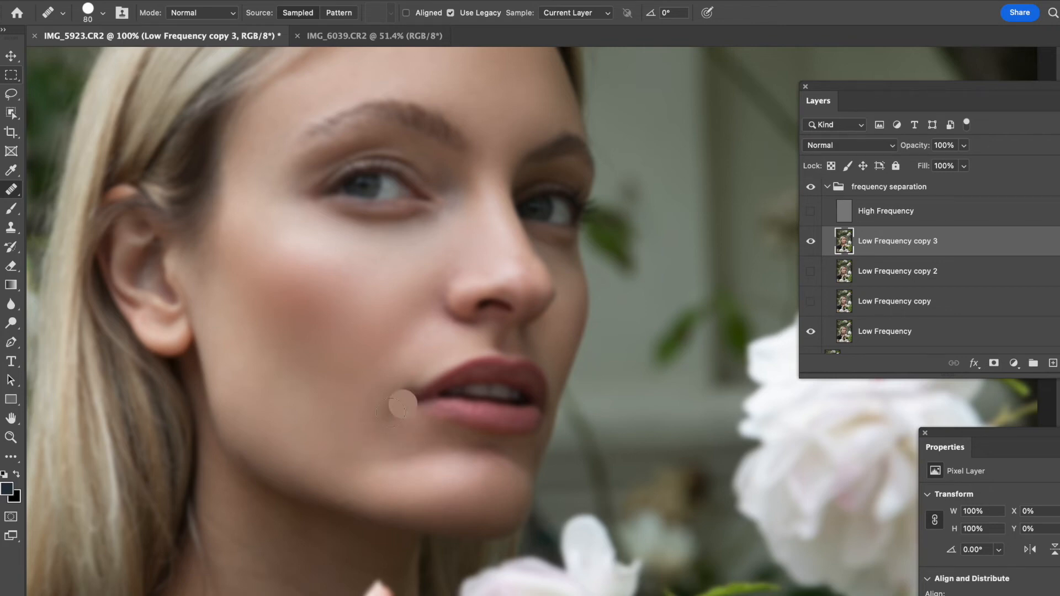
left_click(417, 430)
left_click(390, 396)
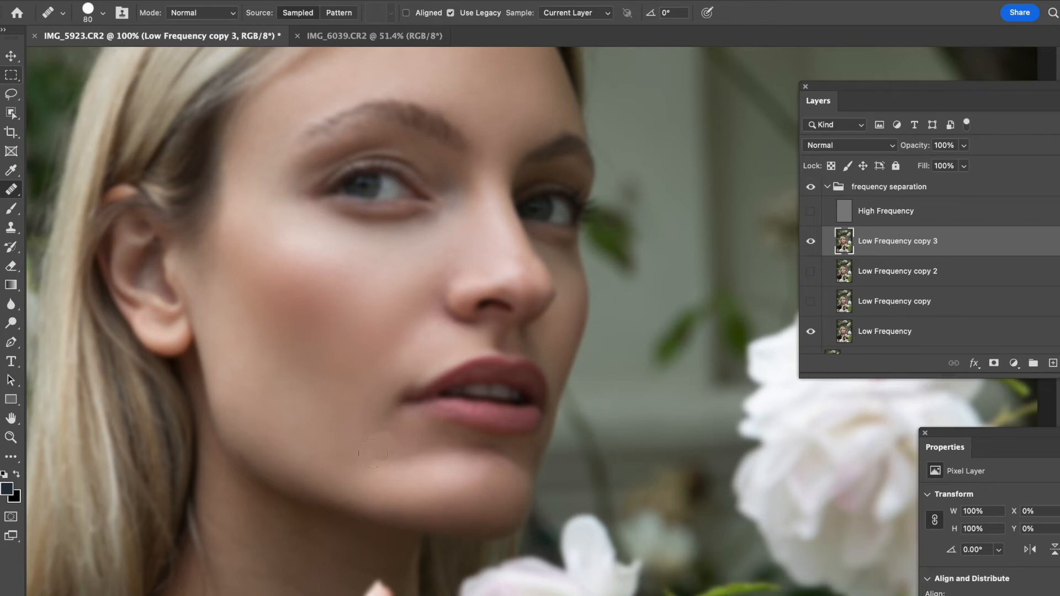
left_click_drag(403, 394, 390, 361)
left_click_drag(394, 376, 420, 377)
- Zoom out, show the high-frequency layer, and heal spots scattered across the cheek
key("super+minus")
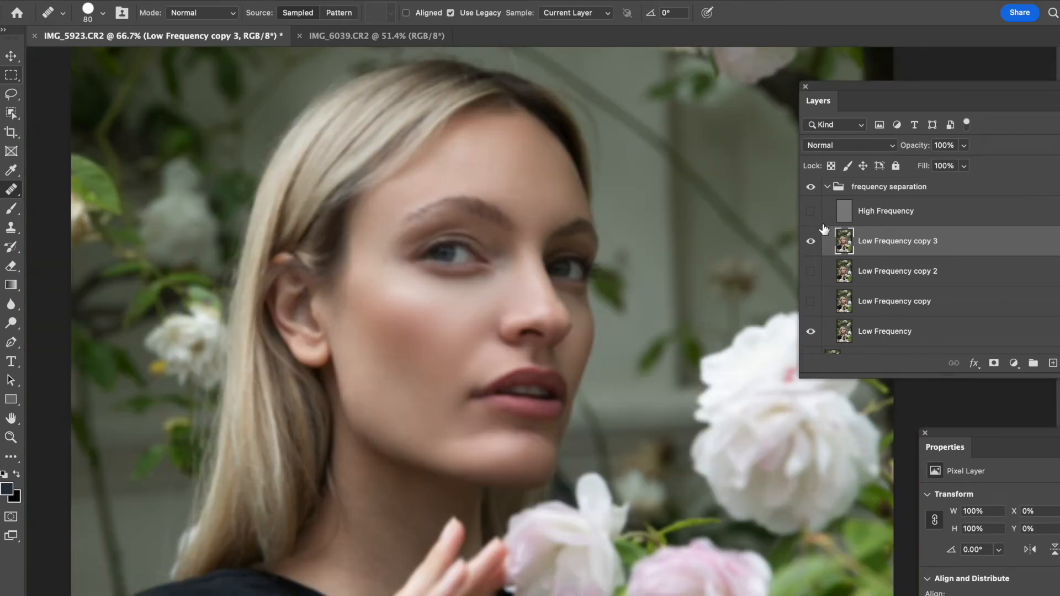
left_click(811, 211)
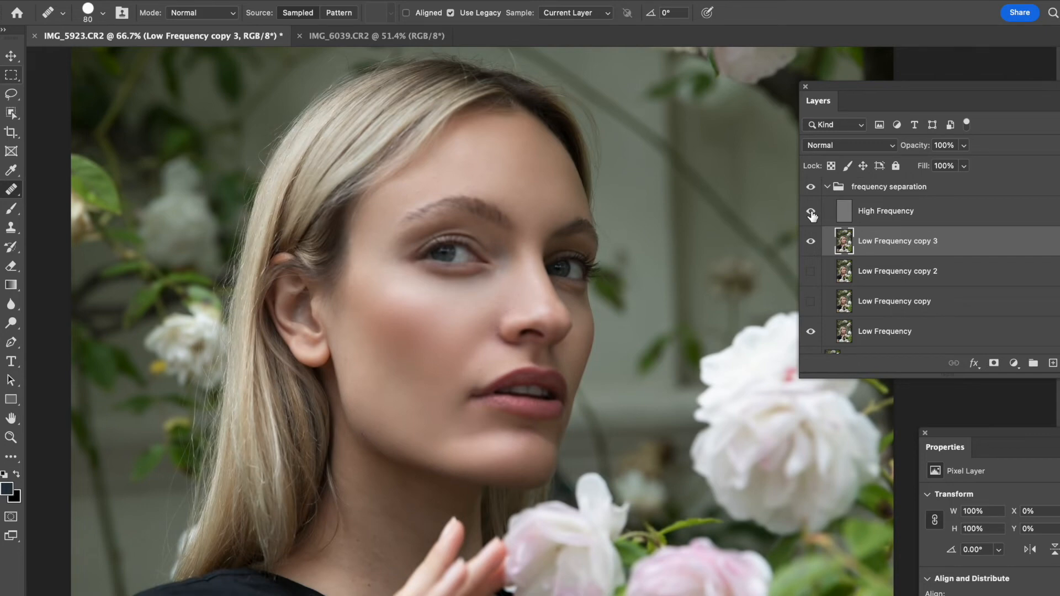
left_click_drag(546, 411, 507, 403)
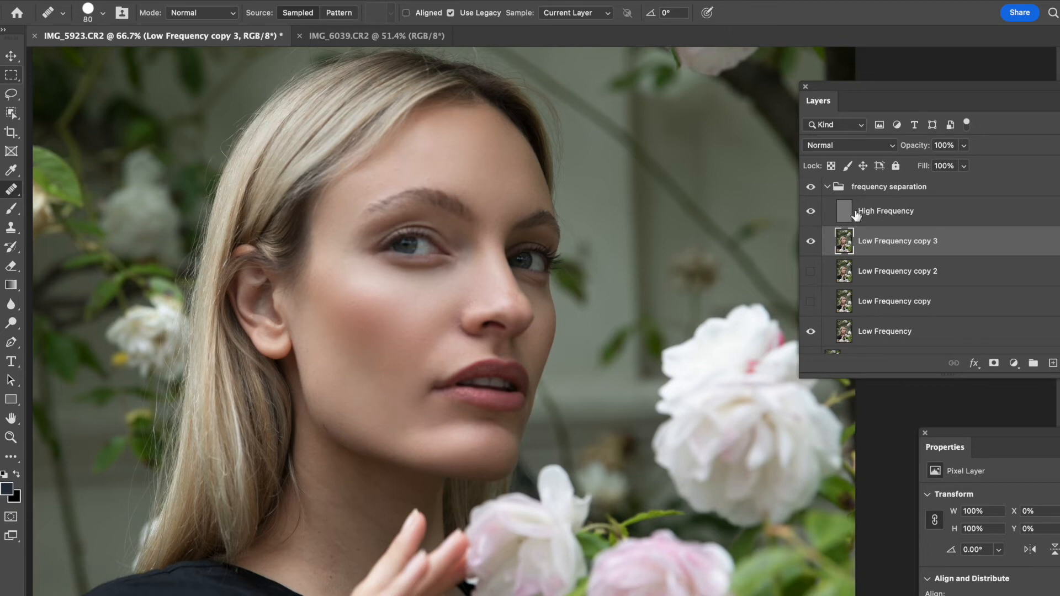
left_click_drag(375, 370, 443, 385)
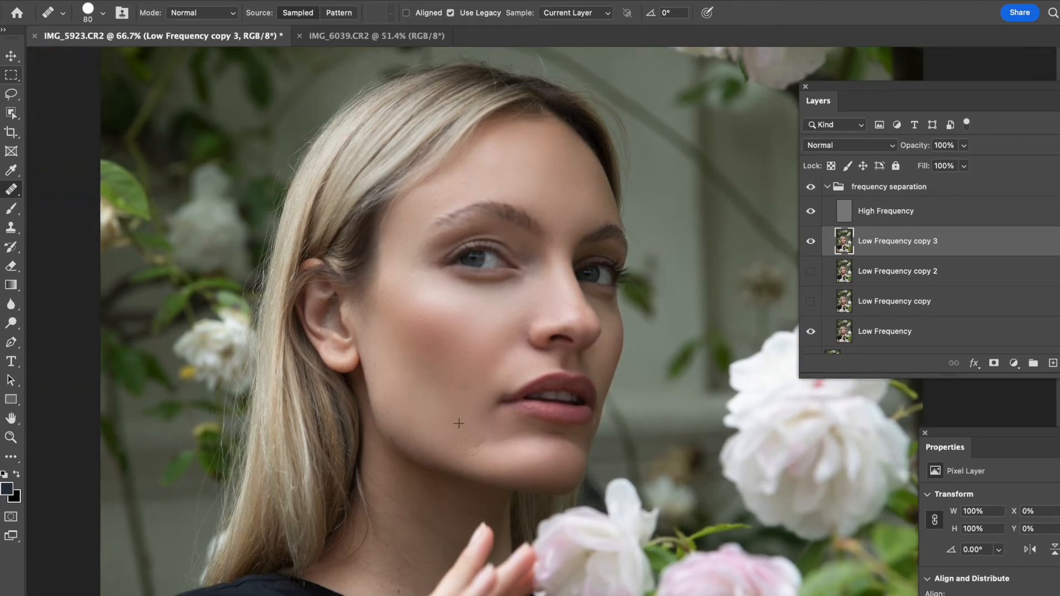
mouse_move(504, 434)
left_mouse_down()
mouse_move(496, 439)
mouse_move(545, 429)
mouse_move(531, 428)
left_mouse_up()
left_click(419, 391)
left_click(398, 348)
left_click(401, 318)
left_click(390, 334)
left_click(414, 348)
left_click(443, 346)
left_click(404, 307)
left_click(400, 321)
left_click(437, 385)
left_click(474, 376)
- Lower Low Frequency copy 3's opacity to 69% and toggle it to compare
left_click_drag(927, 149, 917, 149)
left_click(812, 241)
left_click(812, 241)
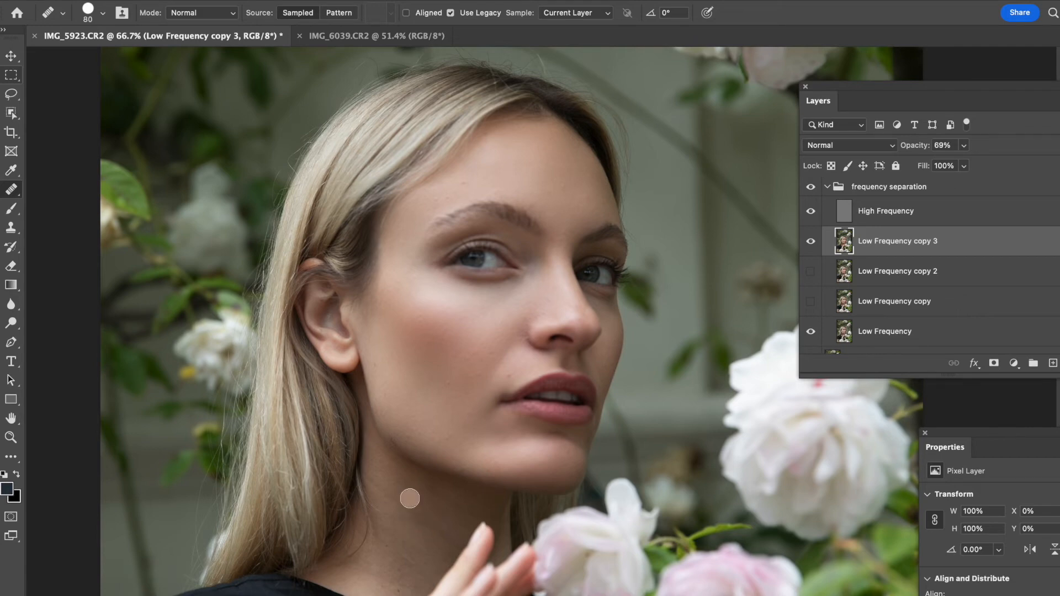
- Shrink the brush, zoom in on the neck, and heal uneven tone below the jawline
key("bracketleft")
key("bracketleft")
key("super+plus")
left_click_drag(375, 492, 433, 206)
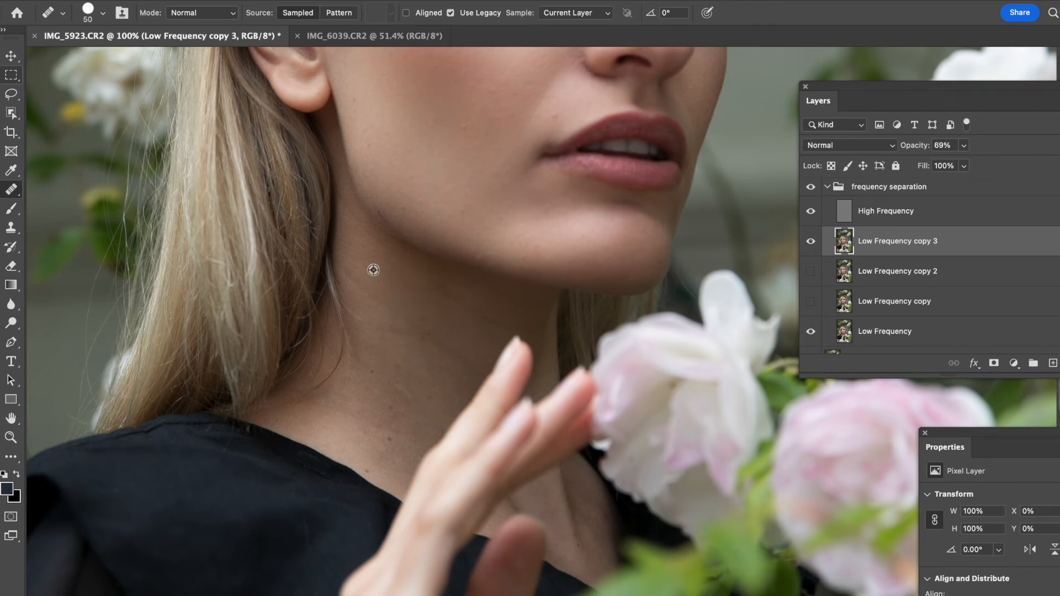
left_click(372, 264, "alt")
left_click(358, 282)
left_click_drag(353, 272, 371, 294)
mouse_move(406, 322)
left_mouse_down()
mouse_move(437, 337)
mouse_move(413, 311)
mouse_move(422, 333)
mouse_move(387, 323)
mouse_move(396, 353)
left_mouse_up()
mouse_move(393, 343)
left_mouse_down()
mouse_move(395, 325)
mouse_move(373, 328)
mouse_move(379, 371)
mouse_move(401, 360)
left_mouse_up()
left_click(386, 285, "alt")
left_click(386, 323, "alt")
mouse_move(410, 321)
left_mouse_down()
mouse_move(444, 354)
mouse_move(418, 328)
left_mouse_up()
mouse_move(437, 341)
left_mouse_down()
mouse_move(420, 327)
mouse_move(441, 346)
left_mouse_up()
left_click(421, 328, "alt")
left_click_drag(470, 360, 463, 359)
left_click(395, 290, "alt")
left_click_drag(432, 297, 431, 277)
left_click(446, 311, "alt")
left_click_drag(475, 311, 467, 330)
mouse_move(453, 330)
left_mouse_down()
mouse_move(459, 355)
mouse_move(470, 357)
left_mouse_up()
left_click(443, 338, "alt")
left_click_drag(433, 296, 474, 323)
mouse_move(450, 289)
left_mouse_down()
mouse_move(492, 319)
mouse_move(457, 299)
left_mouse_up()
left_click(398, 357, "alt")
mouse_move(391, 376)
left_mouse_down()
mouse_move(410, 396)
mouse_move(399, 394)
left_mouse_up()
left_click_drag(388, 393, 383, 424)
left_click(389, 340, "alt")
left_click_drag(371, 356, 401, 369)
- Continue healing blotchy tone down the neck toward the collar and throat
mouse_move(397, 410)
left_mouse_down()
mouse_move(368, 432)
mouse_move(380, 441)
left_mouse_up()
left_click(406, 342, "alt")
left_click_drag(393, 371, 398, 412)
mouse_move(373, 402)
left_mouse_down()
mouse_move(385, 418)
mouse_move(363, 414)
left_mouse_up()
left_click(404, 324, "alt")
mouse_move(372, 351)
left_mouse_down()
mouse_move(379, 383)
mouse_move(408, 398)
left_mouse_up()
mouse_move(403, 365)
left_mouse_down()
mouse_move(402, 333)
mouse_move(408, 400)
left_mouse_up()
left_click(408, 334, "alt")
left_click_drag(391, 371, 404, 386)
left_click(401, 342, "alt")
left_click(411, 354, "alt")
mouse_move(378, 348)
left_mouse_down()
mouse_move(400, 333)
mouse_move(389, 340)
mouse_move(385, 310)
left_mouse_up()
mouse_move(371, 295)
left_mouse_down()
mouse_move(398, 294)
mouse_move(366, 274)
left_mouse_up()
left_click(376, 282, "alt")
mouse_move(367, 262)
left_mouse_down()
mouse_move(436, 303)
mouse_move(394, 320)
left_mouse_up()
left_click(435, 335, "alt")
mouse_move(437, 348)
left_mouse_down()
mouse_move(432, 382)
mouse_move(459, 377)
mouse_move(440, 393)
left_mouse_up()
left_click_drag(324, 410, 331, 413)
left_click_drag(336, 421, 369, 446)
mouse_move(375, 433)
left_mouse_down()
mouse_move(375, 453)
mouse_move(393, 443)
left_mouse_up()
left_click_drag(344, 426, 385, 445)
left_click_drag(477, 319, 440, 270)
left_click(403, 285, "alt")
mouse_move(512, 453)
left_mouse_down()
mouse_move(497, 443)
mouse_move(523, 477)
left_mouse_up()
left_click_drag(508, 456, 499, 451)
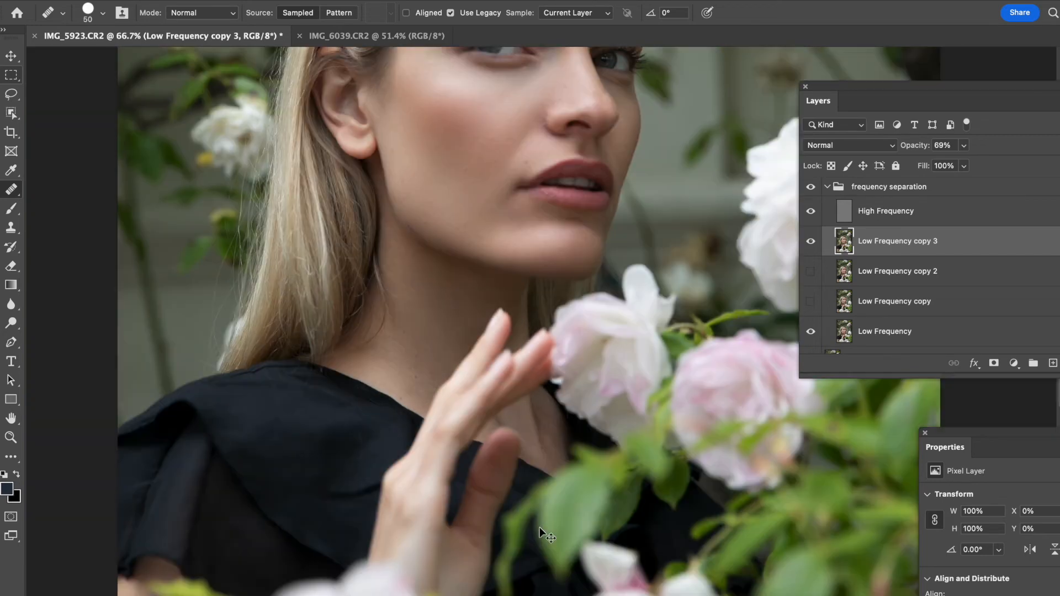
- Duplicate the High Frequency layer, hide the copy, and select the original High Frequency layer
key("ctrl+minus")
left_click_drag(416, 268, 351, 443)
key("ctrl+minus")
key("ctrl+plus")
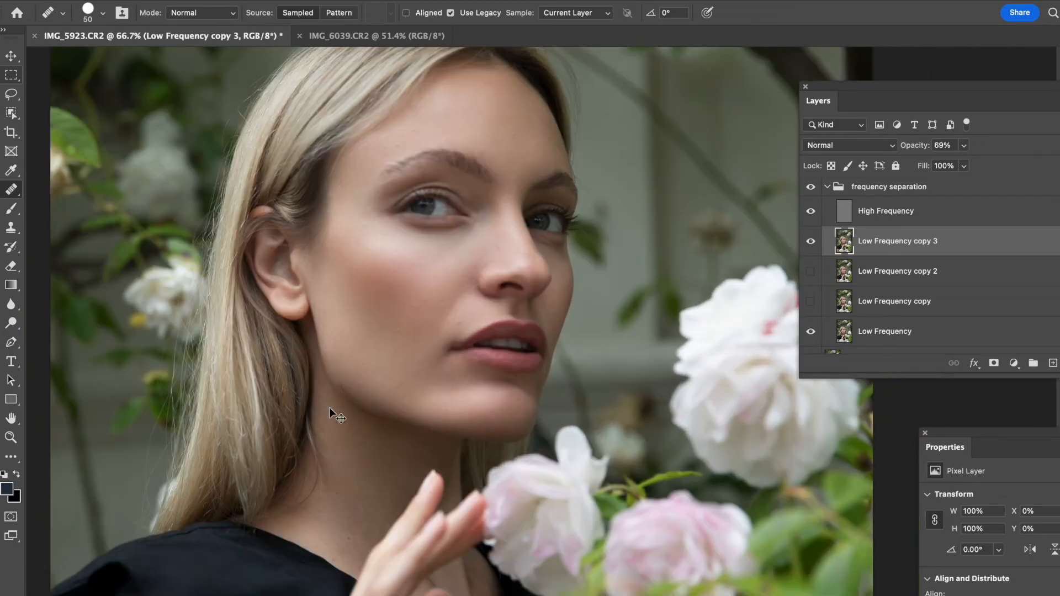
left_click(871, 221)
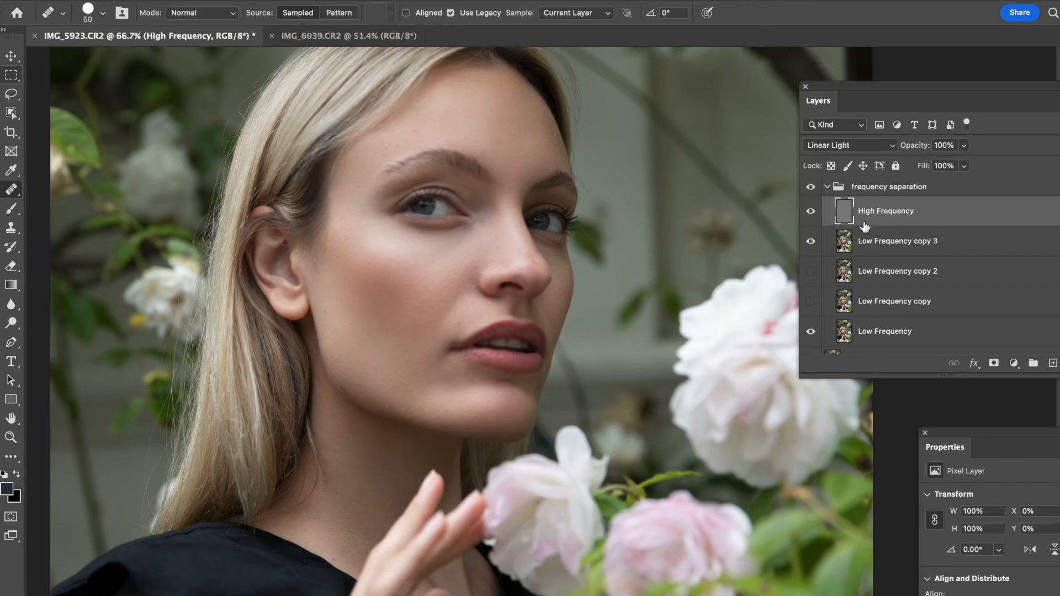
key("ctrl+plus")
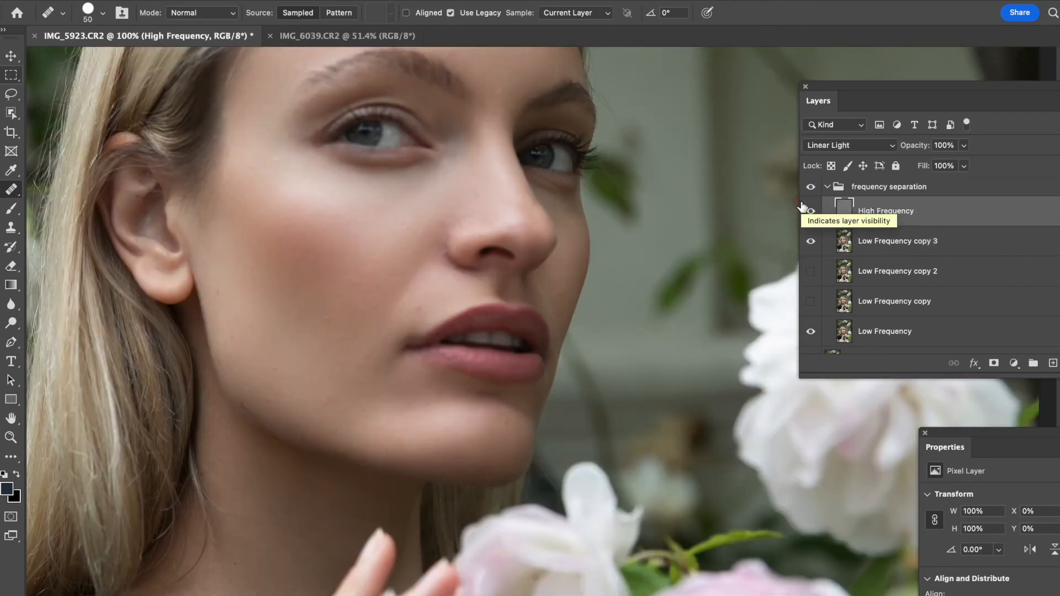
left_click_drag(362, 263, 421, 393)
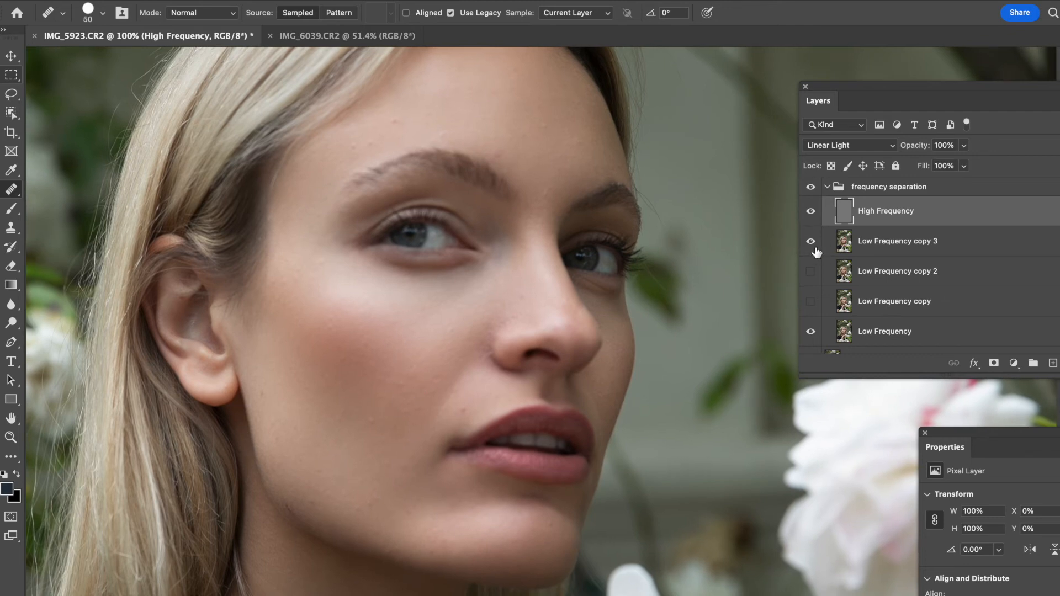
key("ctrl+j")
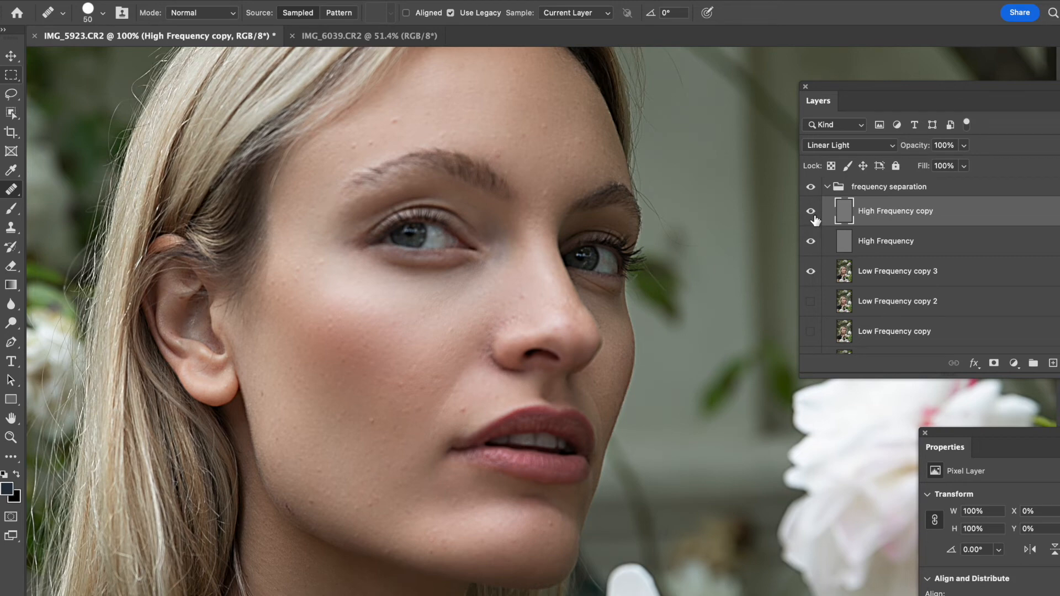
left_click(810, 211)
left_click(886, 242)
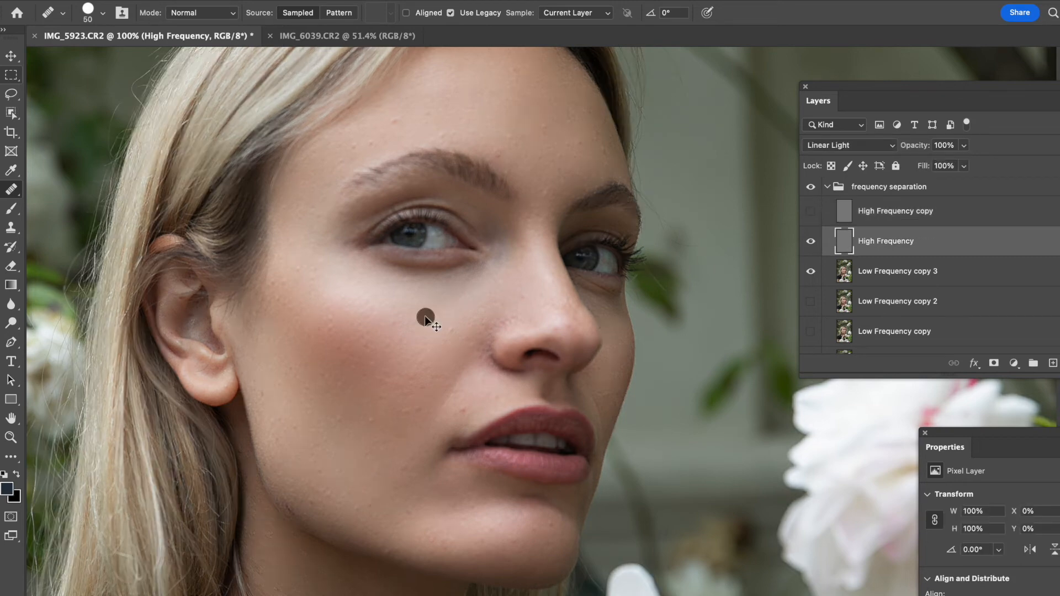
- Shrink the healing brush to 40 and heal texture blemishes on the cheek beside the mouth on the High Frequency layer
key("bracketleft")
key("ctrl+plus")
key("bracketleft")
key("bracketleft")
key("ctrl+minus")
left_click_drag(395, 420, 411, 407)
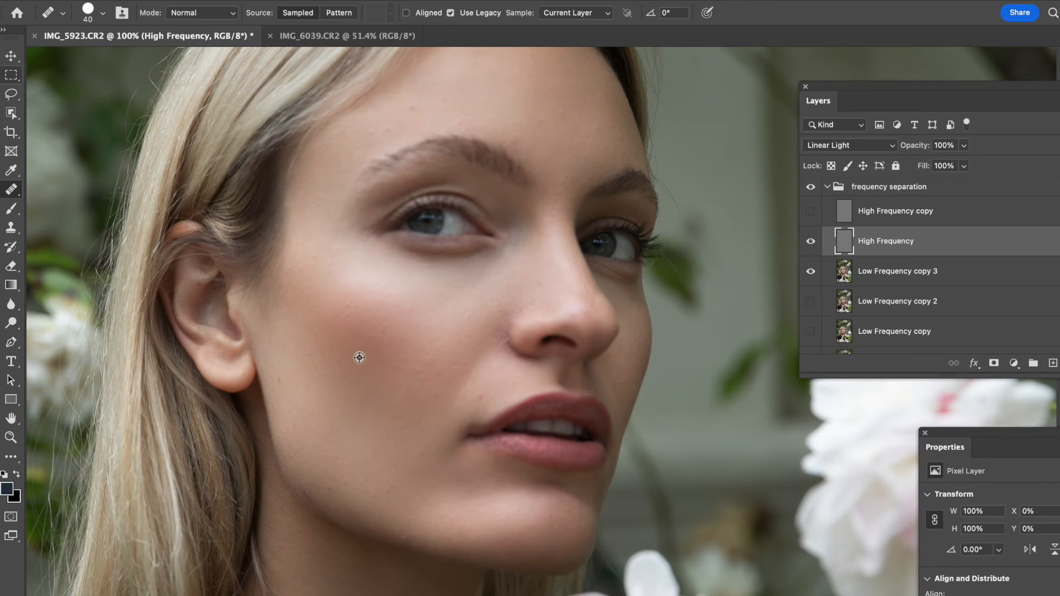
left_click_drag(431, 390, 421, 411)
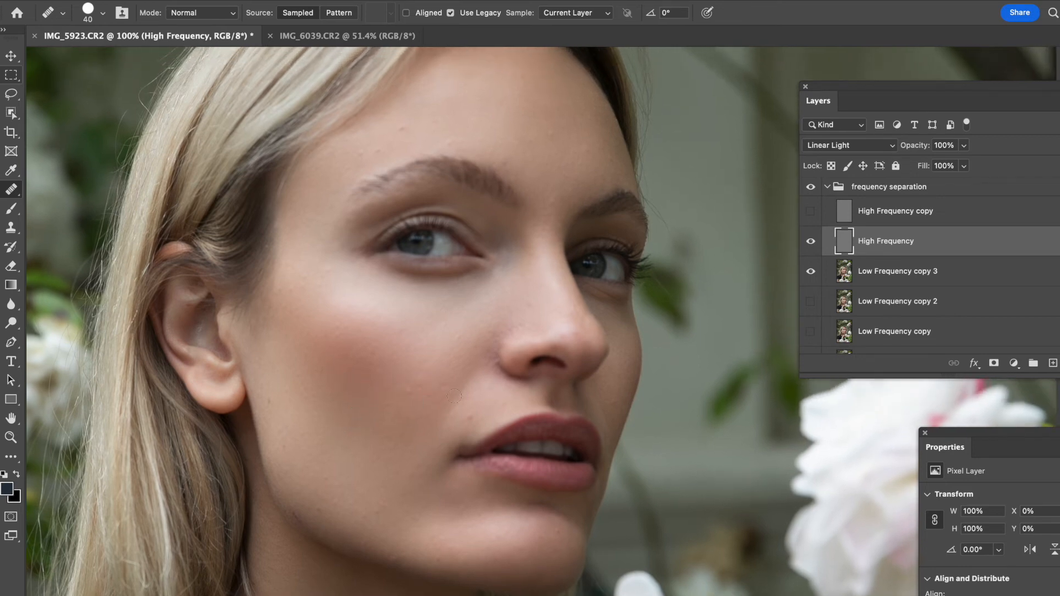
left_click(474, 416)
left_click(488, 403)
left_click(491, 408)
left_click(491, 396)
left_click_drag(465, 392, 466, 406)
left_click_drag(441, 406, 410, 470)
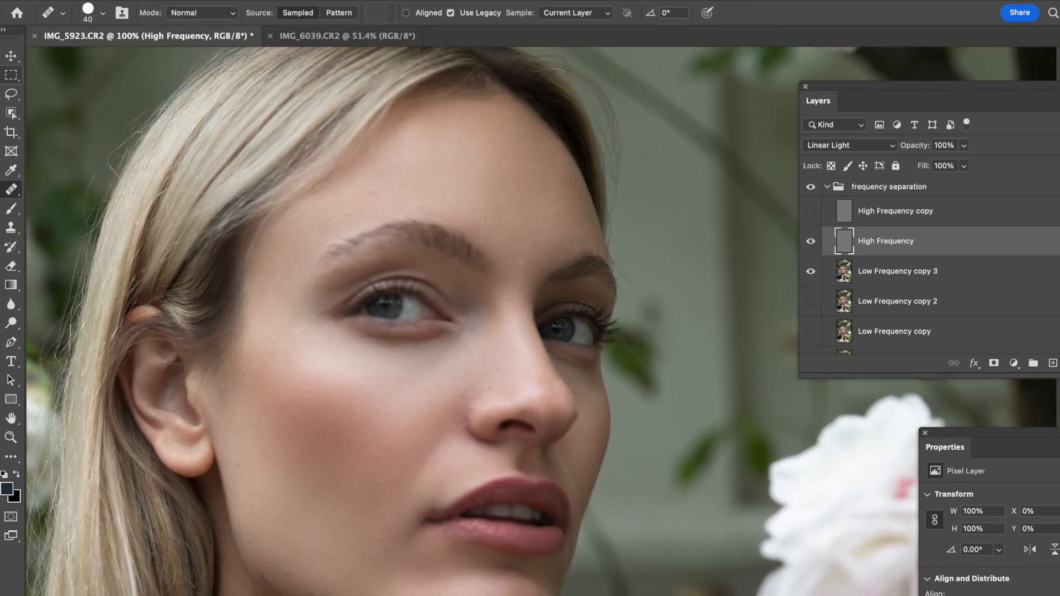
- Heal small texture blemishes across the forehead, brows and upper cheek on the High Frequency layer
left_click(491, 214)
left_click(440, 150)
left_click(465, 164)
left_click(470, 150, "alt")
left_click(473, 113)
left_click(459, 142, "alt")
left_click(454, 115)
left_click(448, 149, "alt")
left_click(487, 152, "alt")
left_click(444, 164)
left_click(421, 169, "alt")
left_click(374, 190)
left_click(403, 185)
left_click(436, 170, "alt")
left_click(474, 182)
left_click(466, 180, "alt")
left_click(475, 199)
left_click(500, 194)
left_click(367, 196)
left_click(337, 215)
left_click(333, 225)
left_click(288, 366, "alt")
left_click(295, 336)
left_click(500, 250)
left_click(291, 281)
left_click(280, 296)
left_click(315, 233)
left_click(256, 489)
left_click_drag(334, 418, 329, 358)
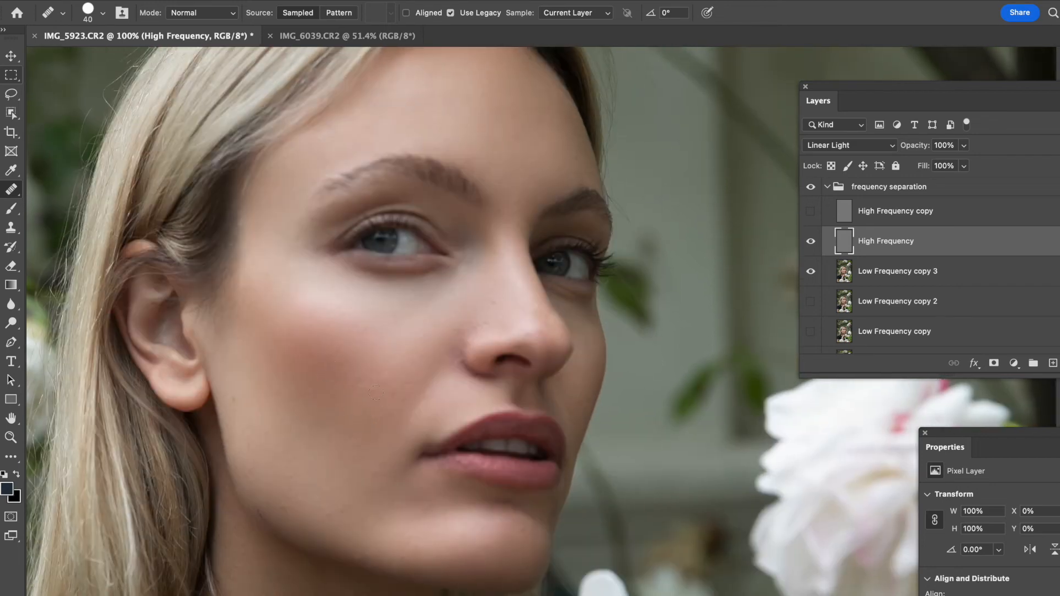
- Heal texture blemishes on the lower cheek, chin and jaw on the High Frequency layer
left_click(351, 372)
left_click(360, 398)
left_click(367, 407)
left_click(358, 424, "alt")
left_click(353, 412)
left_click(405, 404)
left_click(418, 376)
left_click(354, 403)
left_click(341, 397)
left_click(353, 473)
left_click(332, 486)
left_click(459, 585)
left_click(385, 515)
left_click_drag(341, 397, 280, 335)
left_click(258, 393)
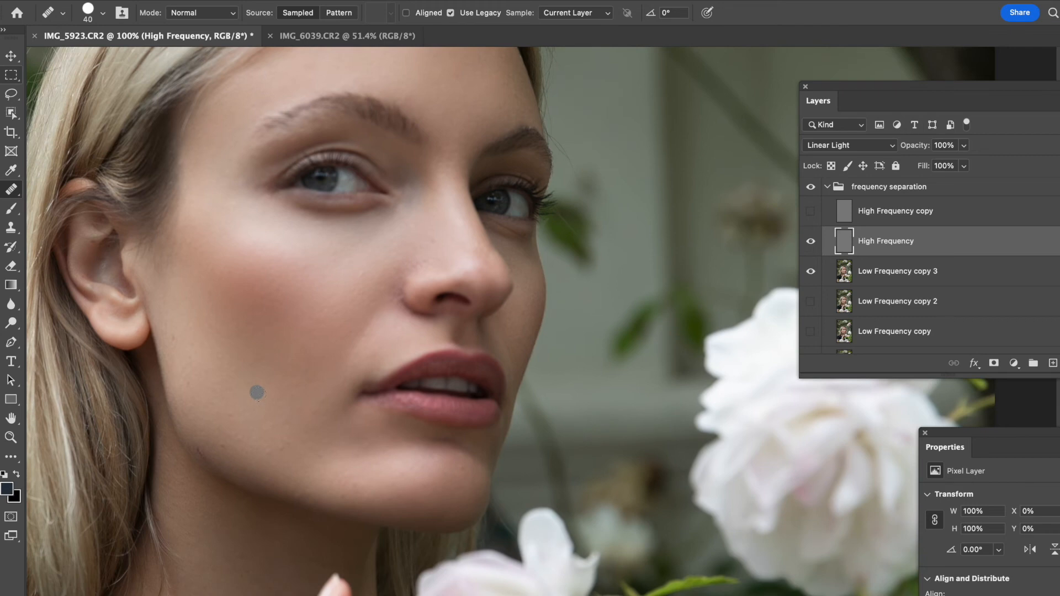
- Heal remaining texture spots along the jawline and below the cheekbone on the High Frequency layer
left_click(238, 419)
left_click(245, 409)
left_click(271, 431)
left_click(283, 454)
left_click(290, 442)
left_click(308, 463)
left_click(344, 450)
left_click(411, 357)
- Select Low Frequency copy 3 and heal uneven tone above the corner of the upper lip
left_click(872, 274)
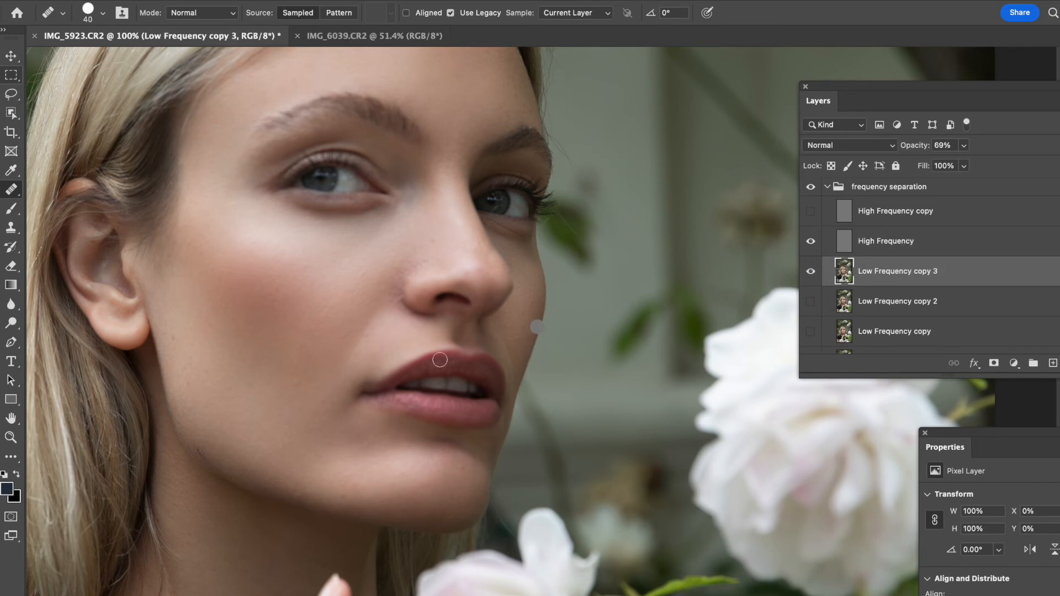
left_click(367, 364)
left_click(386, 339, "alt")
left_click(370, 366)
left_click_drag(366, 357, 354, 367)
left_click(386, 353, "alt")
left_click_drag(373, 367, 354, 364)
left_click(385, 338, "alt")
left_click(389, 331, "alt")
left_click(363, 347)
- Select the High Frequency layer and heal texture spots on the jaw below the cheek
left_click(887, 247)
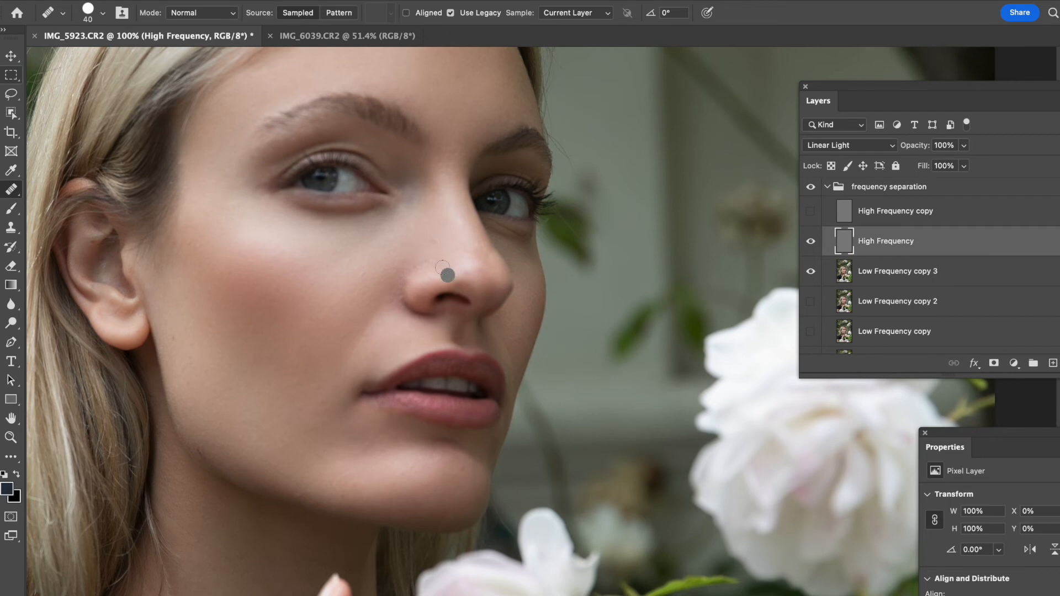
left_click_drag(393, 458, 458, 360)
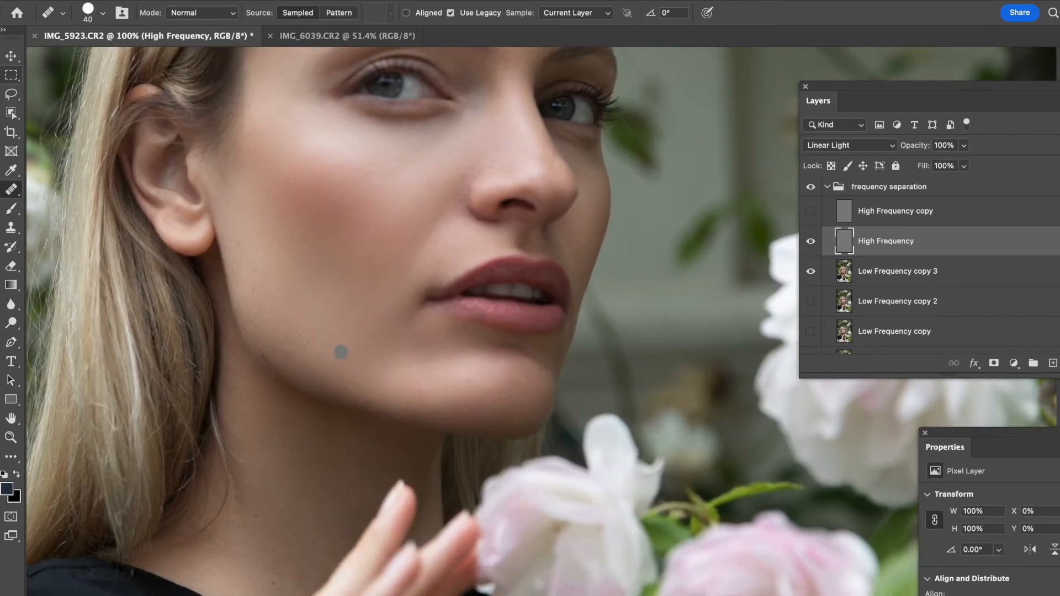
left_click(271, 321, "alt")
left_click(262, 353)
left_click_drag(262, 352, 270, 363)
- Select Low Frequency copy 3 and heal uneven tone along the jaw with a 35 brush
left_click(887, 274)
left_click(270, 347, "alt")
mouse_move(259, 353)
left_mouse_down()
mouse_move(277, 375)
mouse_move(261, 355)
left_mouse_up()
left_click(258, 335, "alt")
left_click_drag(246, 311, 252, 319)
left_click(259, 316)
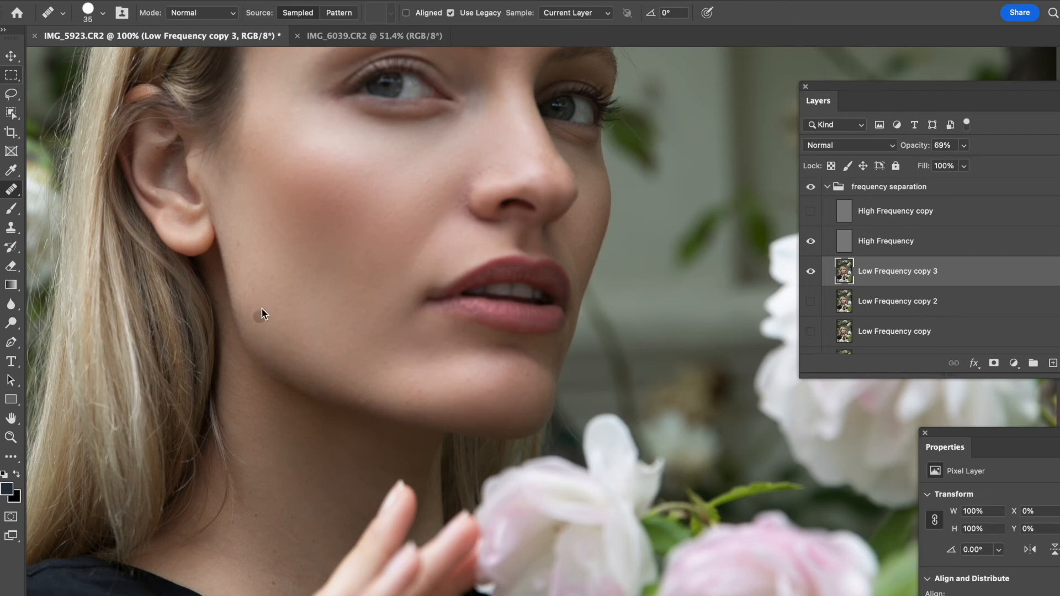
left_click(258, 266)
- Heal blotchy tone on the forehead on Low Frequency copy 3 and enlarge the brush to 45
mouse_move(419, 262)
left_mouse_down()
mouse_move(386, 431)
mouse_move(397, 462)
left_mouse_up()
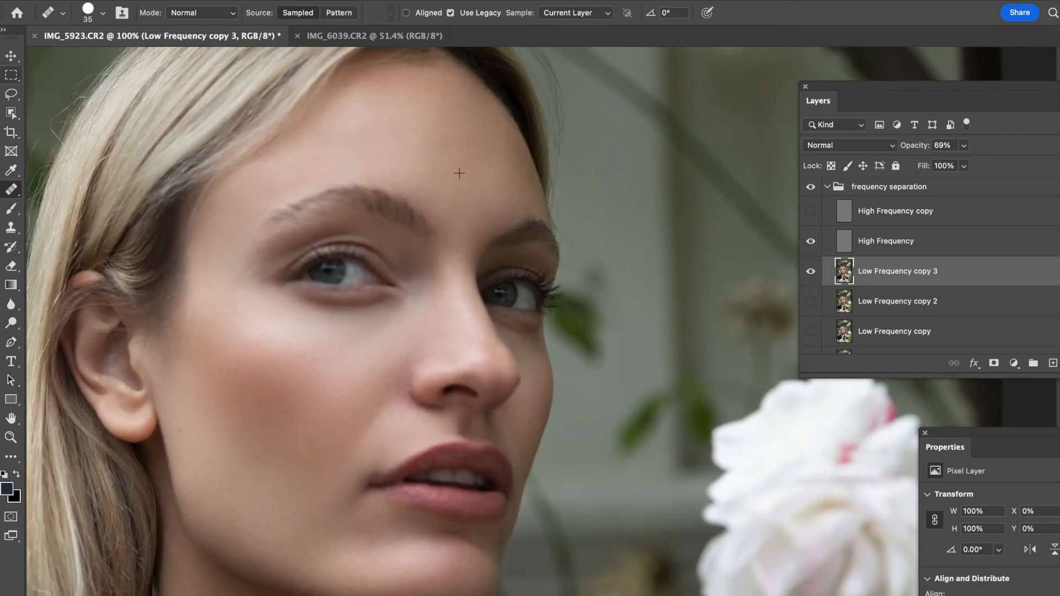
left_click_drag(417, 141, 412, 142)
left_click(420, 113, "alt")
left_click(462, 116)
mouse_move(447, 98)
left_mouse_down()
mouse_move(458, 96)
mouse_move(424, 110)
left_mouse_up()
left_click(464, 103)
left_click(444, 88, "alt")
left_click(467, 101)
left_click(470, 126)
left_click(481, 71)
key("bracketright")
- Continue healing uneven tone across the forehead and between the brows on Low Frequency copy 3
left_click(375, 172)
mouse_move(424, 191)
left_mouse_down()
mouse_move(369, 176)
mouse_move(425, 186)
left_mouse_up()
left_click(423, 180, "alt")
left_click(370, 175)
left_click(423, 154, "alt")
left_click(380, 173)
left_click(443, 161, "alt")
left_click(402, 157, "alt")
left_click(380, 173)
left_click(389, 134, "alt")
left_click(344, 133)
left_click(378, 134, "alt")
left_click(354, 116)
left_click(379, 125, "alt")
left_click(350, 138)
left_click(364, 140, "alt")
left_click(338, 120)
left_click(394, 118, "alt")
left_click(360, 119)
left_click(355, 112, "alt")
left_click(351, 135)
left_click(364, 126, "alt")
left_click(396, 103)
left_click(432, 114, "alt")
left_click(411, 107)
left_click(356, 109)
left_click(376, 105, "alt")
left_click(412, 99)
left_click(407, 111, "alt")
left_click_drag(436, 116, 446, 113)
left_click(434, 134)
left_click(464, 120, "alt")
left_click_drag(443, 168, 453, 169)
left_click(304, 166, "alt")
- Select the High Frequency layer and heal a remaining texture spot on the forehead
left_click(861, 248)
left_click_drag(333, 148, 336, 166)
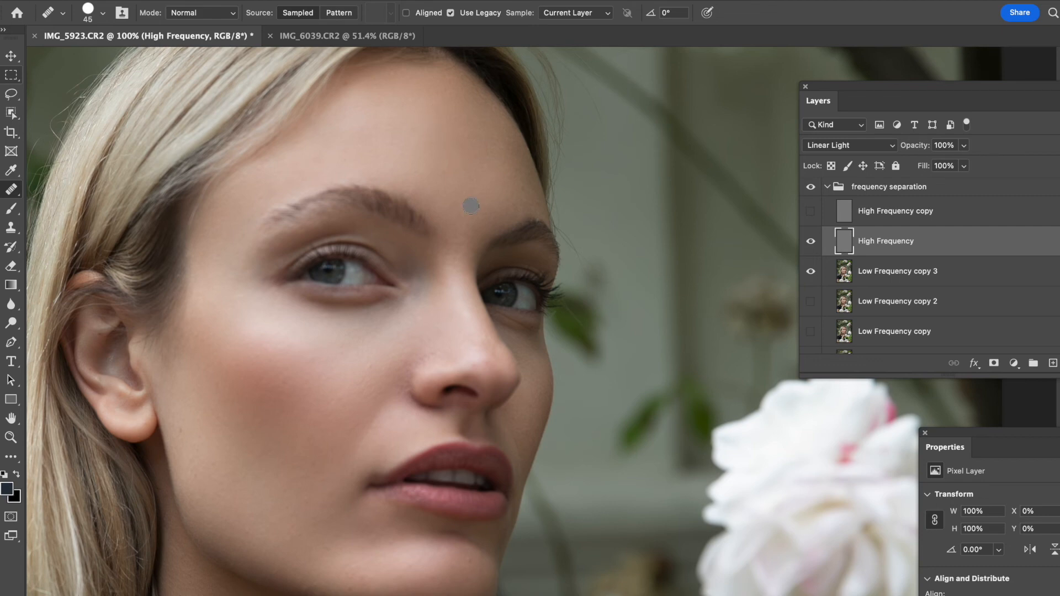
key("super+minus")
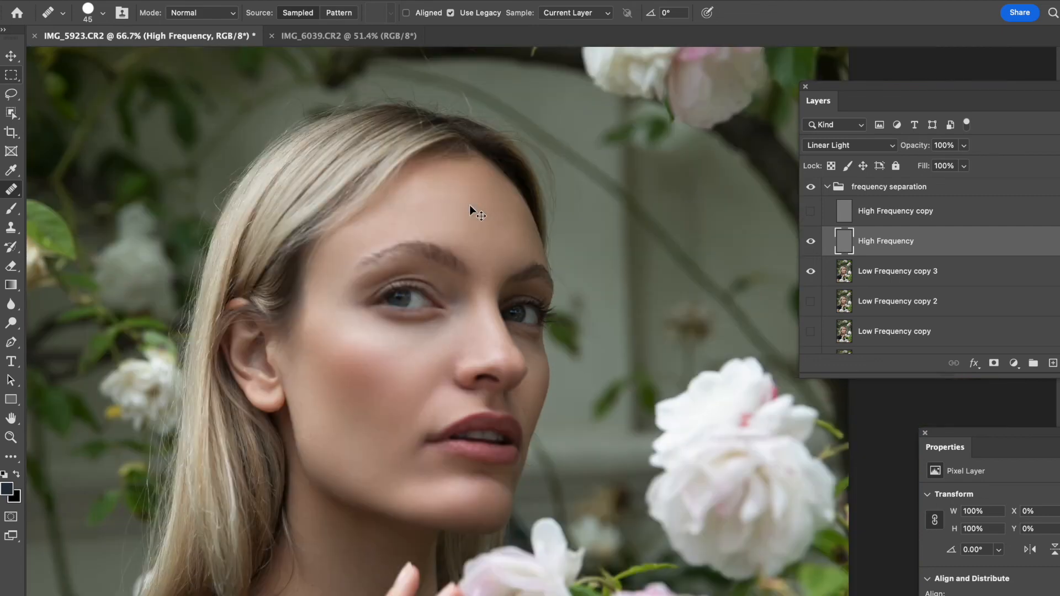
key("super+minus")
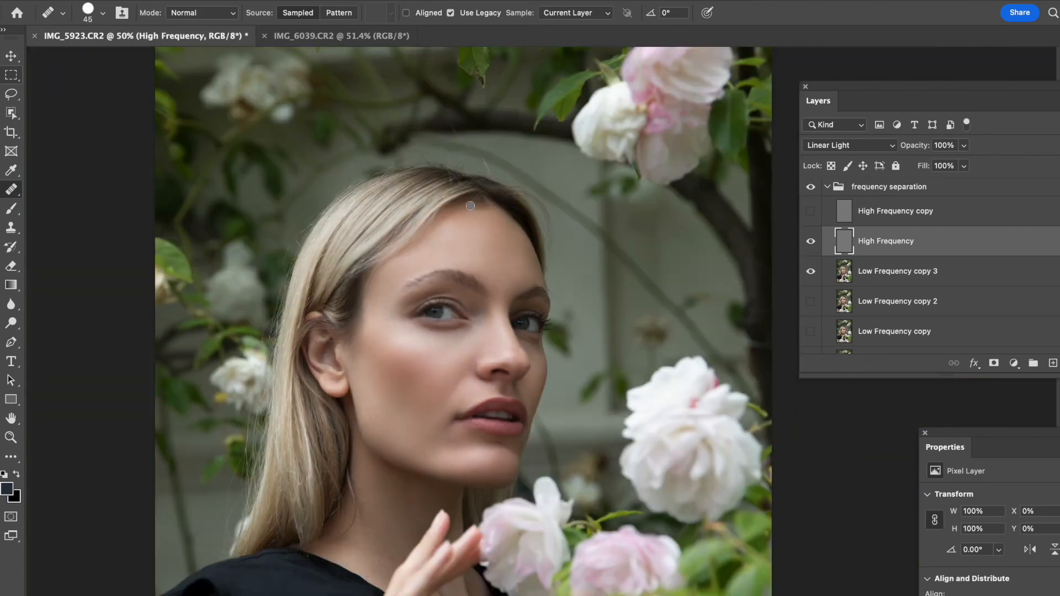
scroll(497, 386, "down", 5)
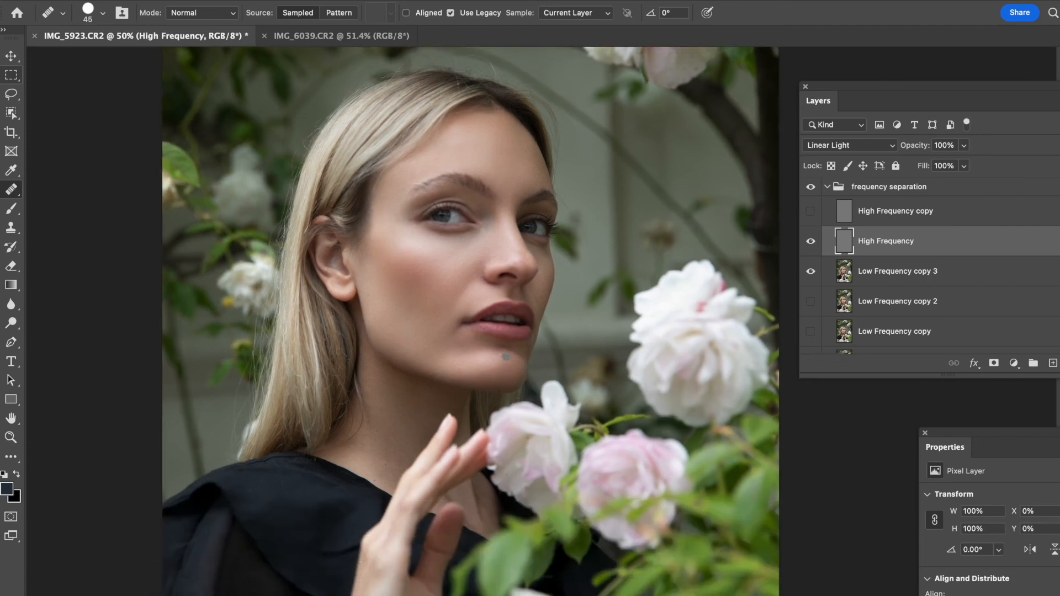
- Toggle Low Frequency copy 3's visibility on and off to compare the retouch with the original
left_click(810, 271)
left_click(811, 271)
left_click(859, 276)
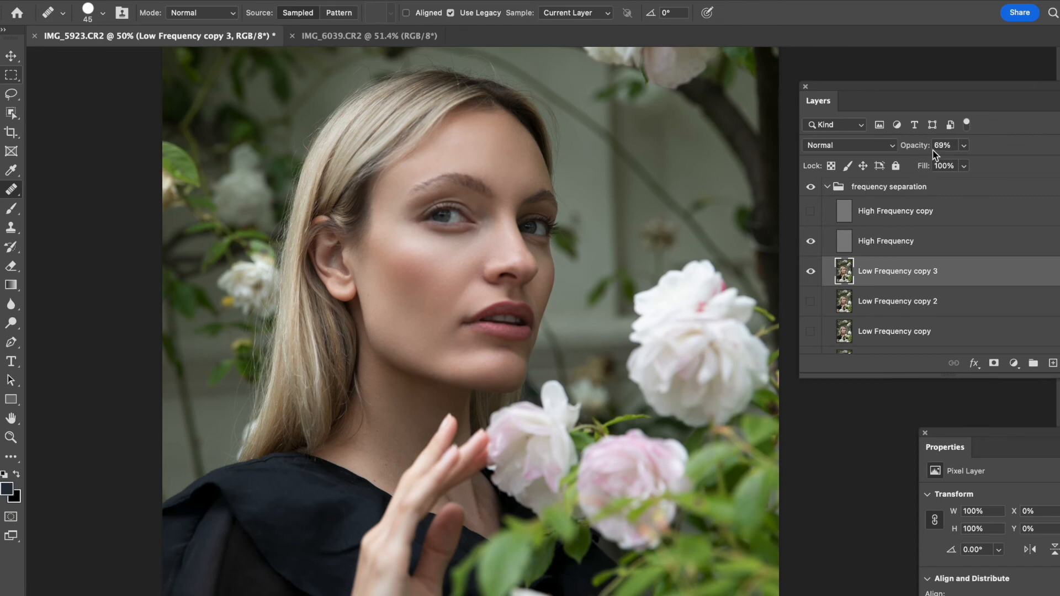
left_click_drag(918, 149, 933, 157)
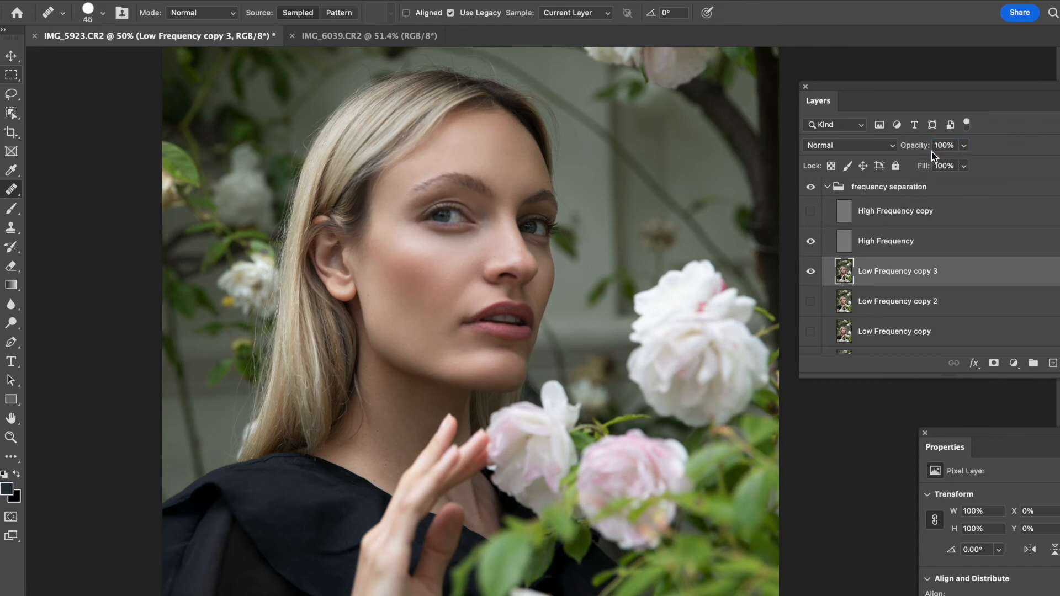
left_click(812, 272)
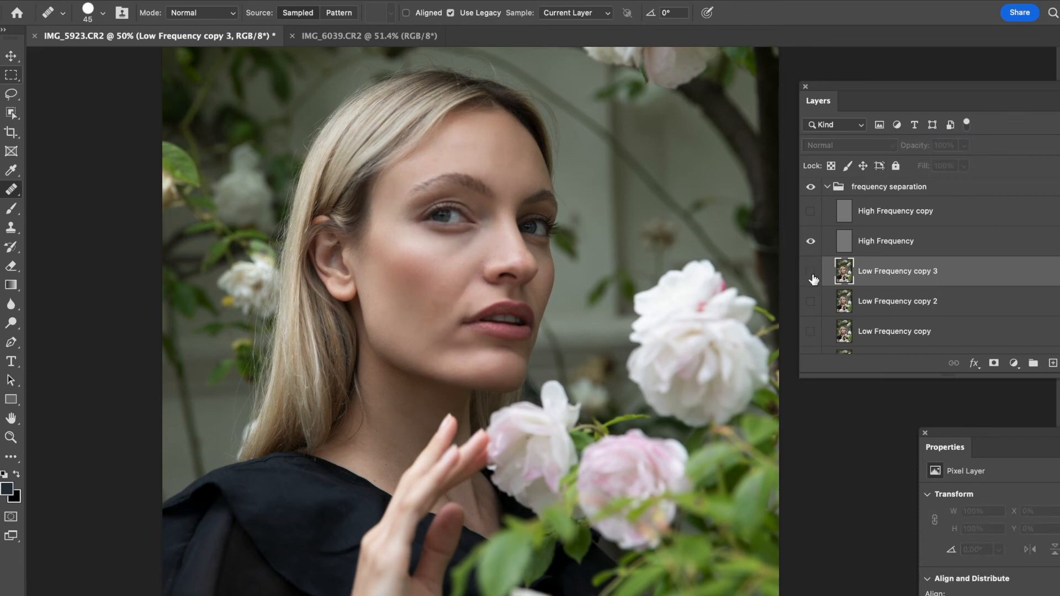
left_click(810, 273)
key("super+plus")
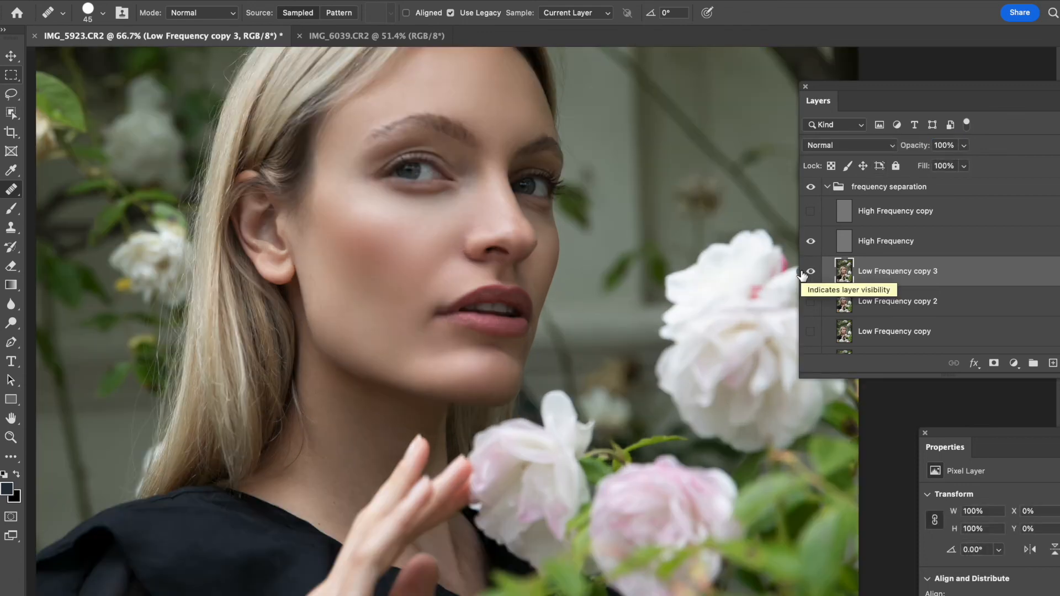
left_click_drag(438, 293, 467, 397)
left_click(811, 276)
left_click(812, 274)
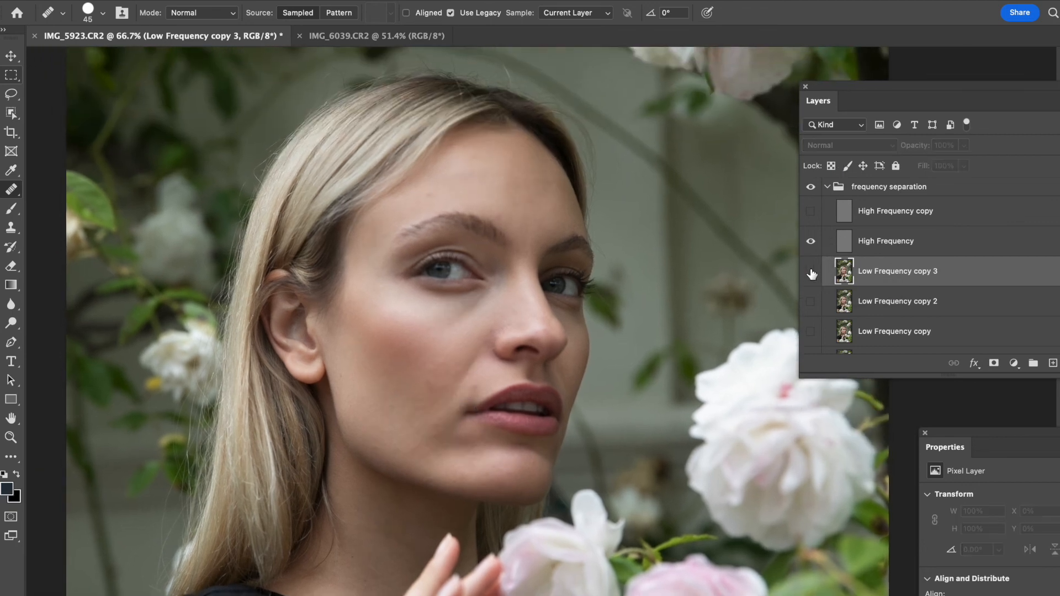
left_click(811, 274)
- Raise Low Frequency copy 3's opacity to 83% and toggle it to compare
left_click_drag(919, 150, 910, 155)
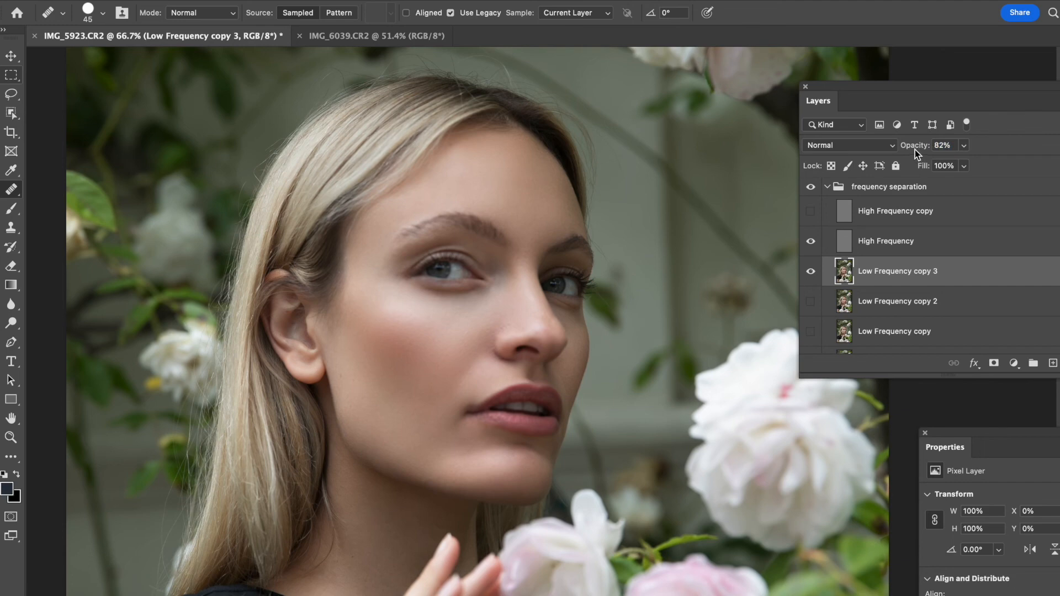
left_click_drag(920, 149, 922, 149)
left_click(811, 270)
left_click(811, 270)
left_click_drag(920, 148, 925, 148)
left_click(812, 272)
left_click(812, 272)
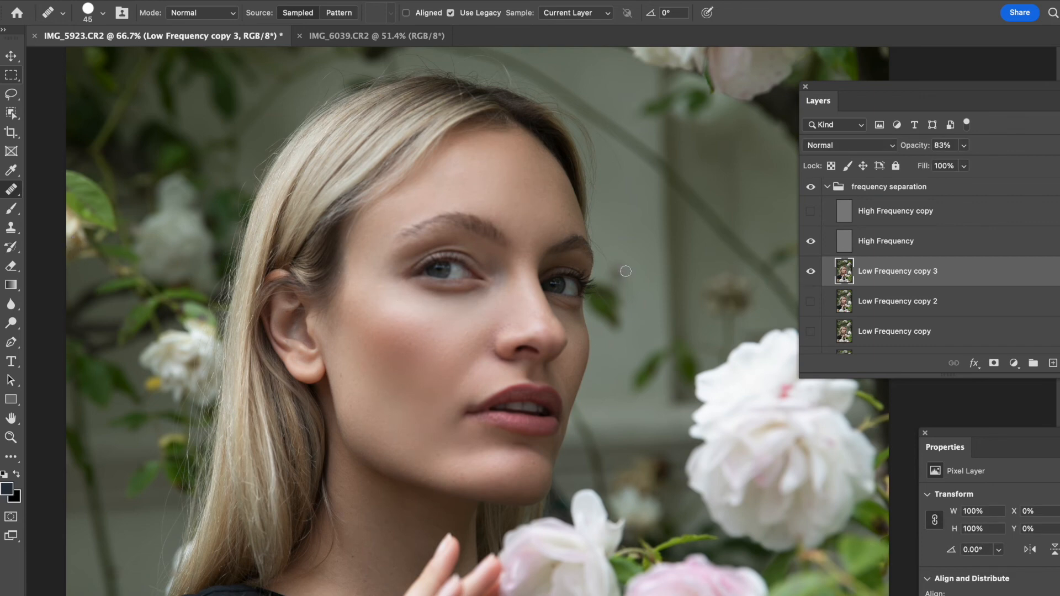
- Pick the Brush tool, add a new blank layer above Low Frequency copy 3, and sample the cheek's skin colour
left_click(11, 215)
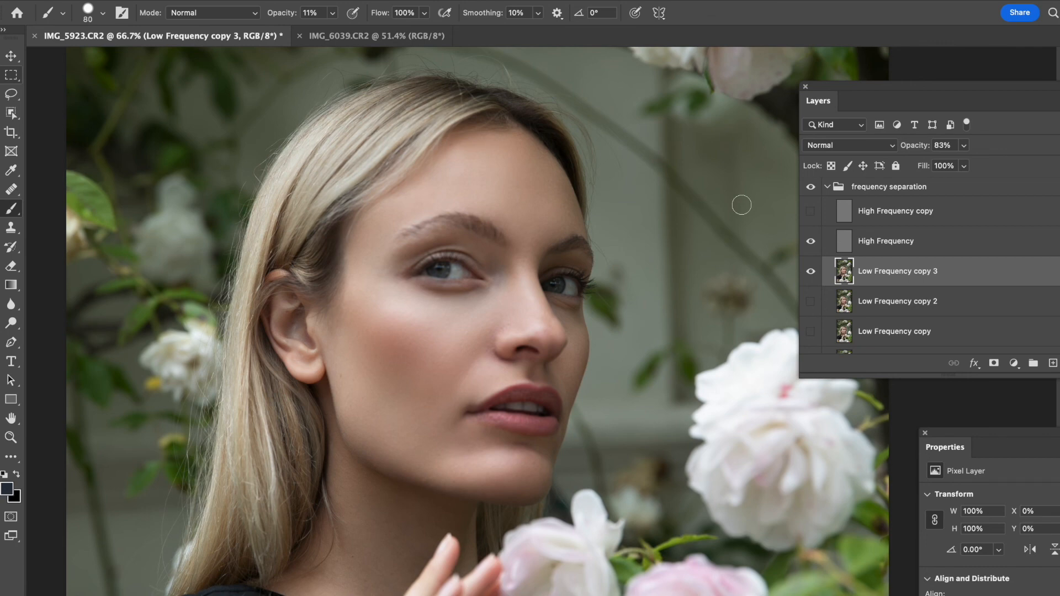
key("super+shift+n")
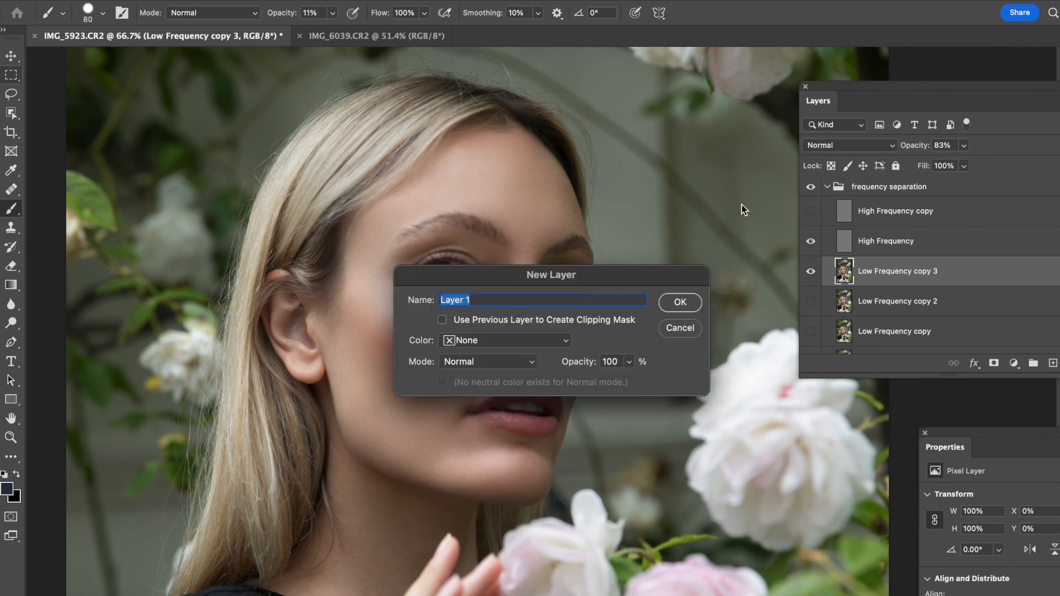
key("Return")
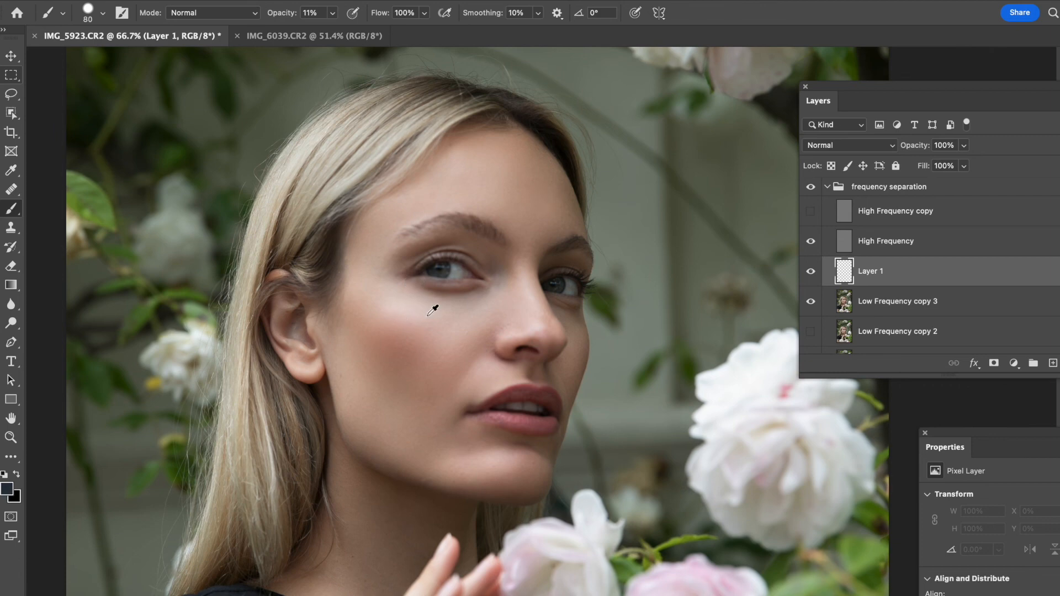
left_click(434, 299, "alt")
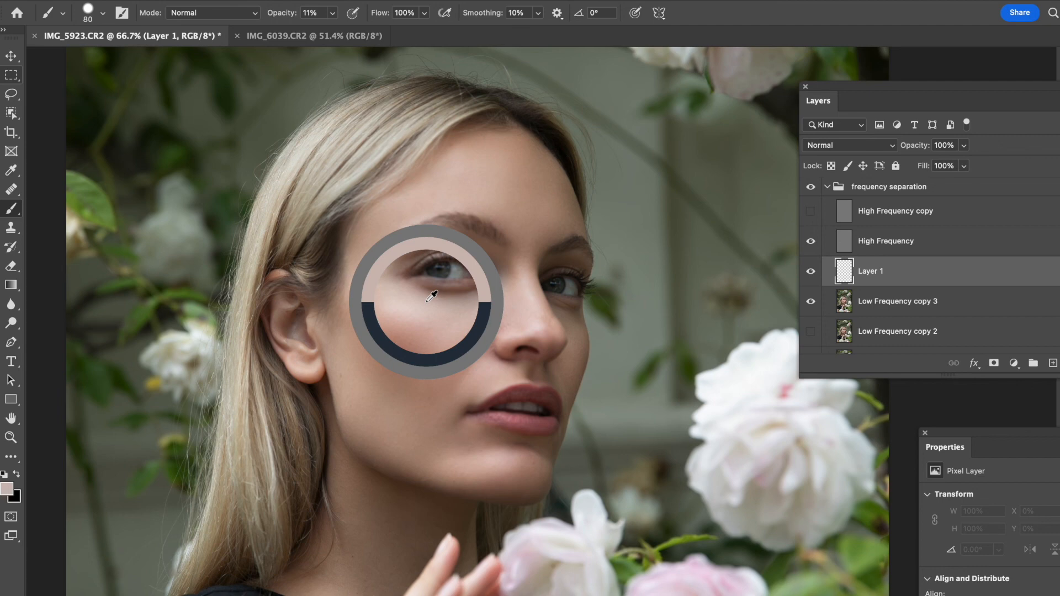
- Enlarge the brush to 125 px and paint a soft skin-tone stroke over the cheek on Layer 1
key("bracketright")
key("bracketright")
key("bracketright")
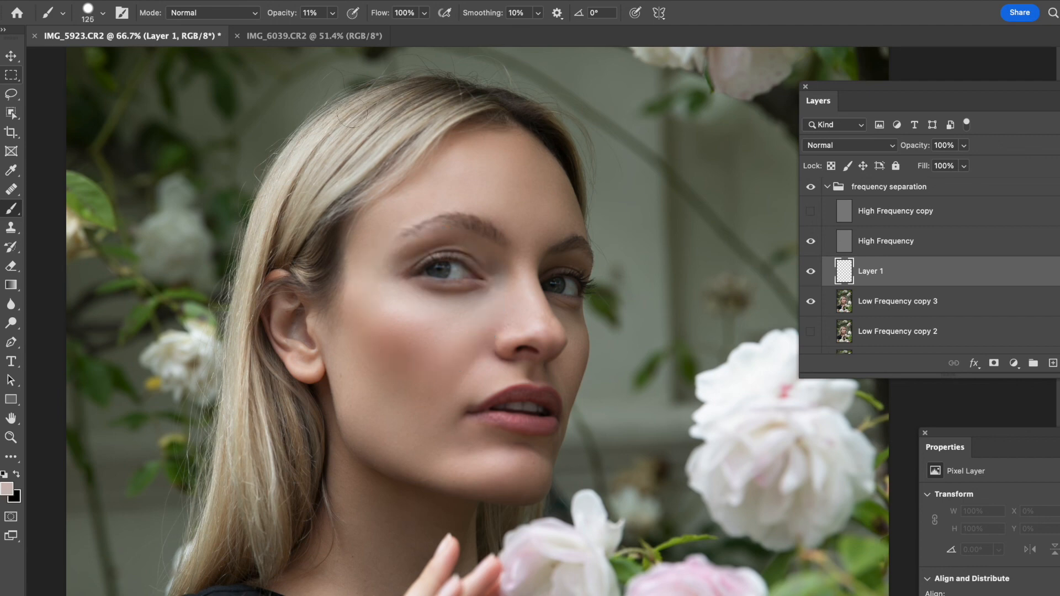
left_click(89, 15)
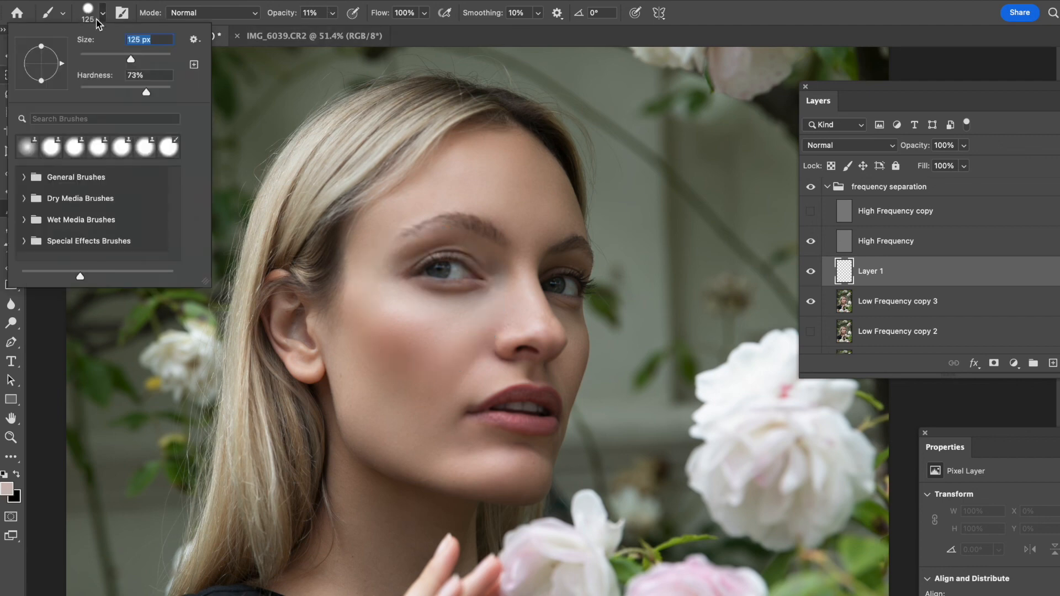
left_click_drag(105, 89, 98, 87)
left_click(225, 3)
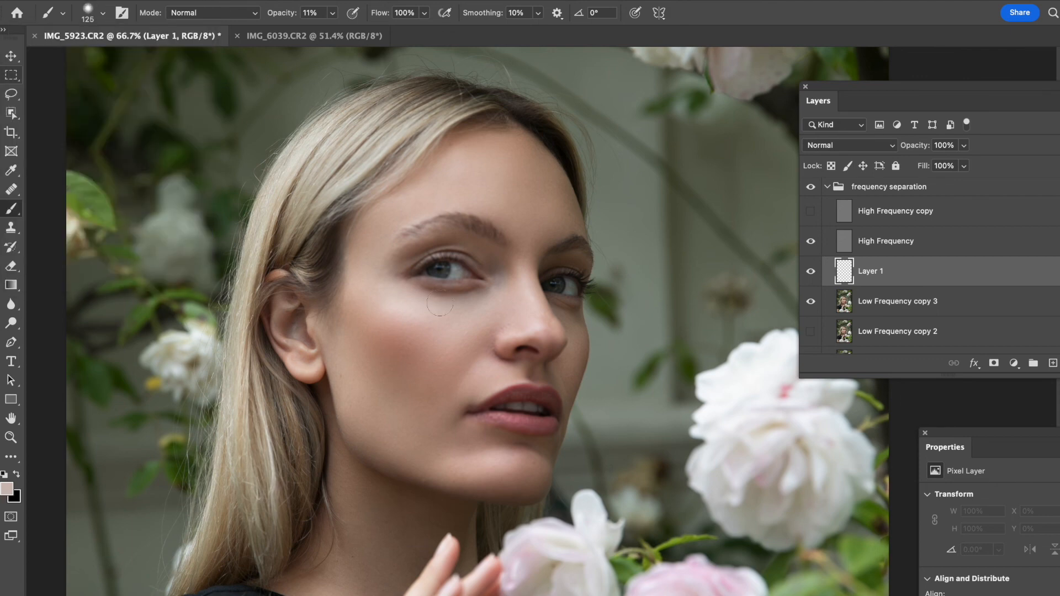
mouse_move(420, 295)
left_mouse_down()
mouse_move(485, 292)
mouse_move(425, 289)
left_mouse_up()
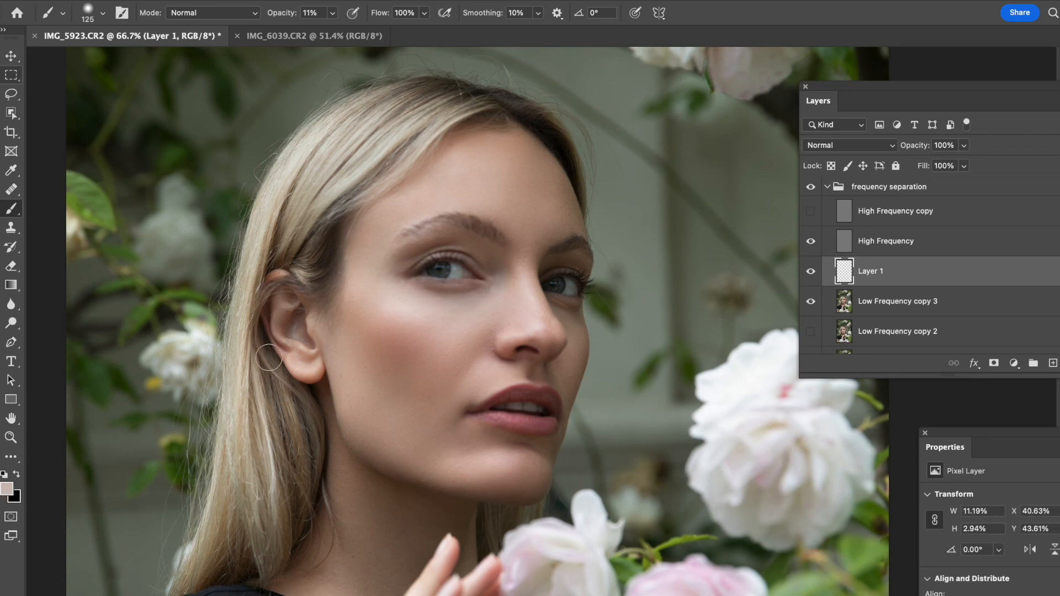
- Undo a stroke beside the nose, lower the brush opacity to 4% and repaint the cheek area
left_click_drag(570, 307, 574, 310)
key("super+z")
left_click(331, 13)
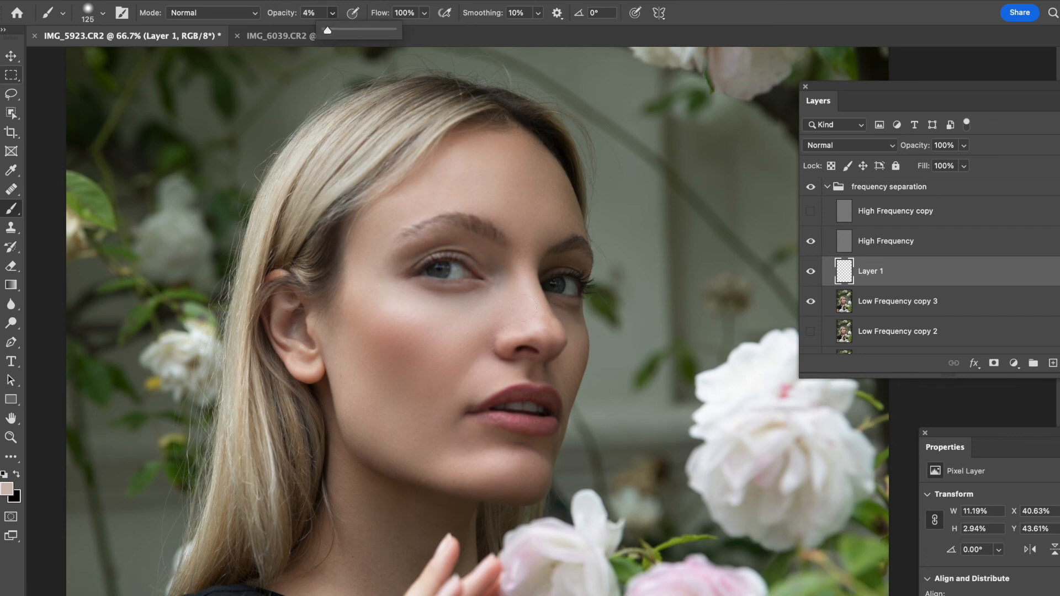
left_click_drag(561, 306, 576, 314)
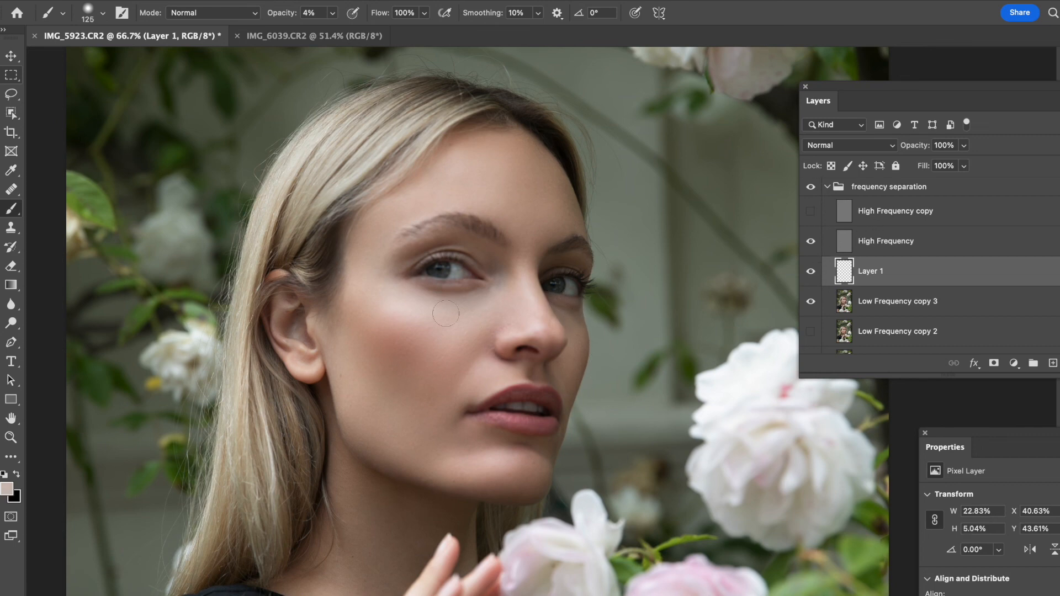
- Switch to the Spot Healing Brush on Low Frequency copy 3, enlarge it, and heal blotches across the cheek below the eye
scroll(458, 307, "down", 3)
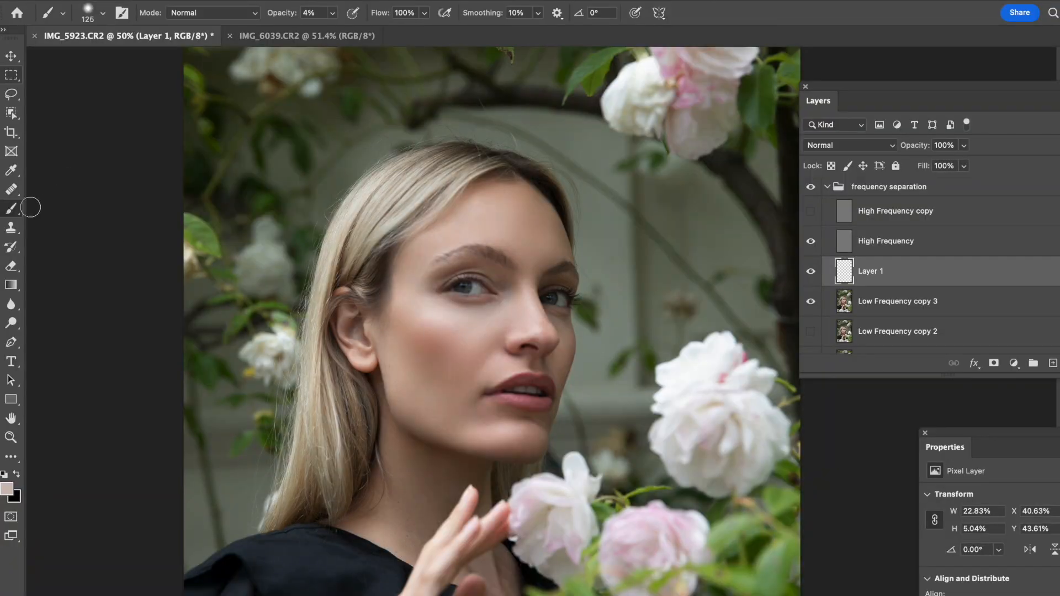
left_click(11, 190)
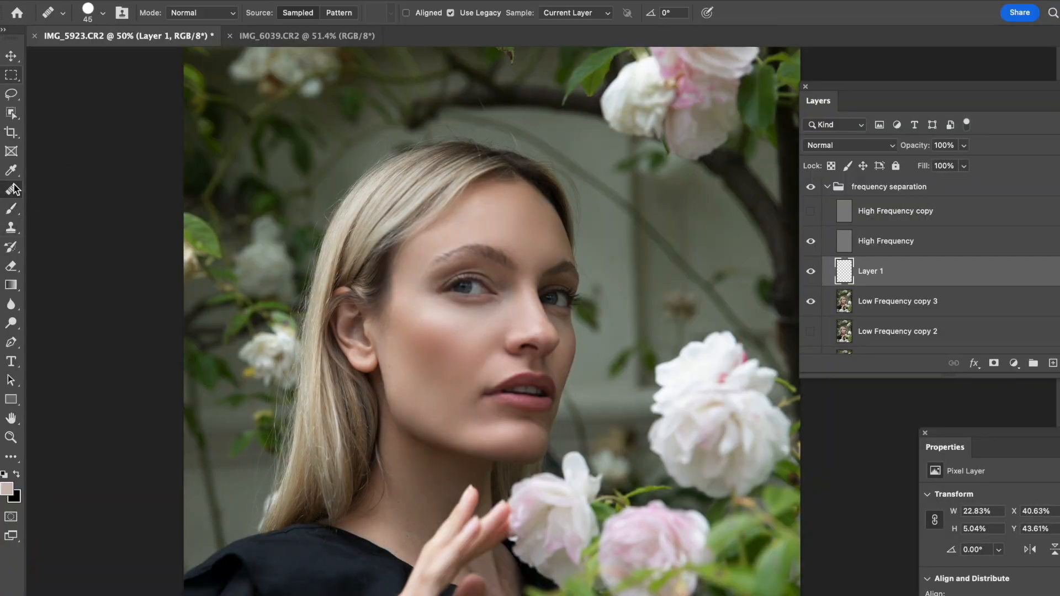
left_click_drag(443, 390, 447, 351)
key("super+plus")
key("alt+bracketleft")
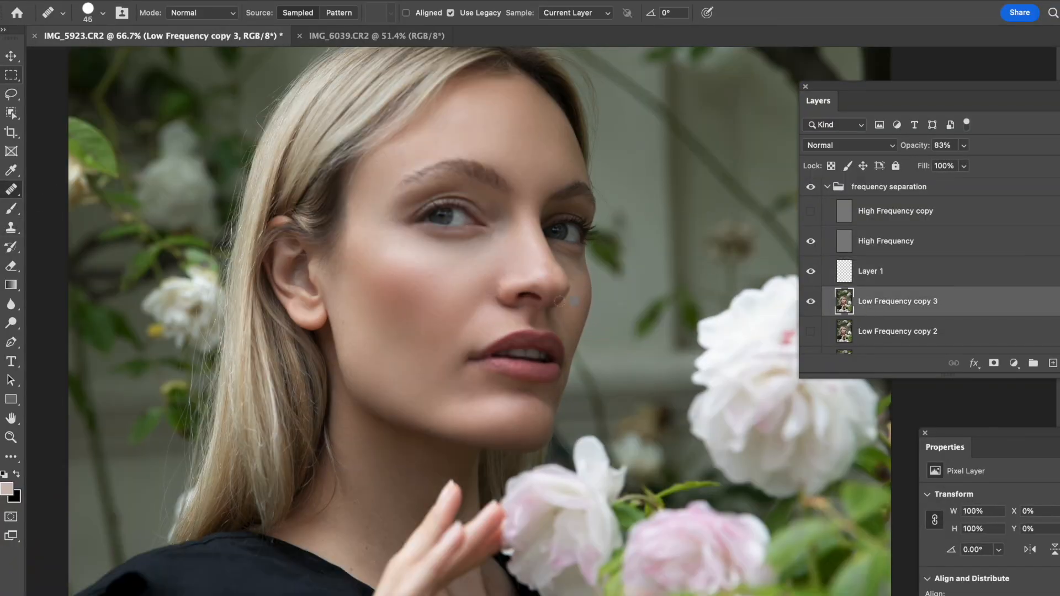
key("bracketright")
key("bracketright")
key("bracketright")
left_click(425, 303, "alt")
left_click(437, 286)
left_click_drag(456, 289, 439, 307)
left_click_drag(460, 285, 427, 296)
mouse_move(453, 282)
left_mouse_down()
mouse_move(429, 293)
mouse_move(431, 304)
left_mouse_up()
mouse_move(463, 286)
left_mouse_down()
mouse_move(422, 297)
mouse_move(439, 283)
mouse_move(413, 284)
left_mouse_up()
left_click_drag(418, 276, 411, 277)
left_click_drag(438, 303, 432, 320)
left_click_drag(460, 279, 412, 298)
left_click(446, 268)
left_click(411, 277)
left_click_drag(463, 272, 445, 280)
mouse_move(470, 270)
left_mouse_down()
mouse_move(440, 303)
mouse_move(467, 272)
mouse_move(395, 277)
mouse_move(405, 272)
mouse_move(392, 268)
mouse_move(471, 281)
mouse_move(466, 265)
mouse_move(437, 269)
left_mouse_up()
left_click(440, 296)
left_click(470, 281, "alt")
left_click(463, 271)
mouse_move(468, 270)
left_mouse_down()
mouse_move(445, 278)
mouse_move(480, 273)
mouse_move(454, 284)
mouse_move(459, 277)
left_mouse_up()
left_click_drag(462, 269, 384, 265)
left_click(445, 311, "alt")
mouse_move(469, 278)
left_mouse_down()
mouse_move(448, 295)
mouse_move(467, 278)
mouse_move(423, 273)
mouse_move(415, 260)
mouse_move(474, 272)
mouse_move(467, 279)
mouse_move(469, 254)
mouse_move(482, 248)
mouse_move(455, 258)
mouse_move(478, 254)
left_mouse_up()
left_click(452, 289, "alt")
left_click(396, 251, "alt")
left_click(444, 261, "alt")
left_click(479, 257, "alt")
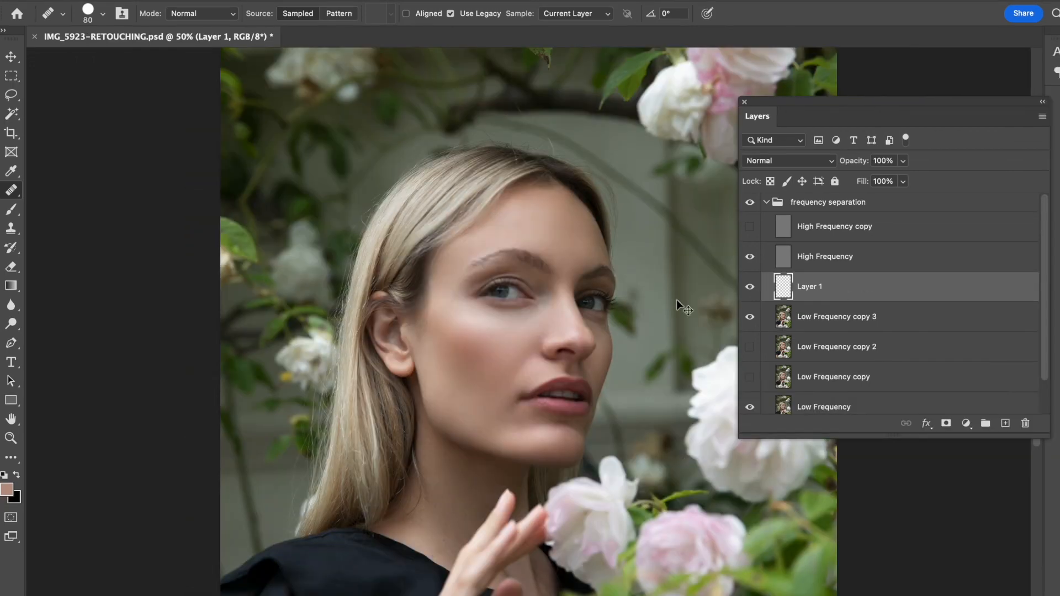
- Add a new blank layer, pick the Brush tool, and sample the cheek's skin colour
key("ctrl+shift+n")
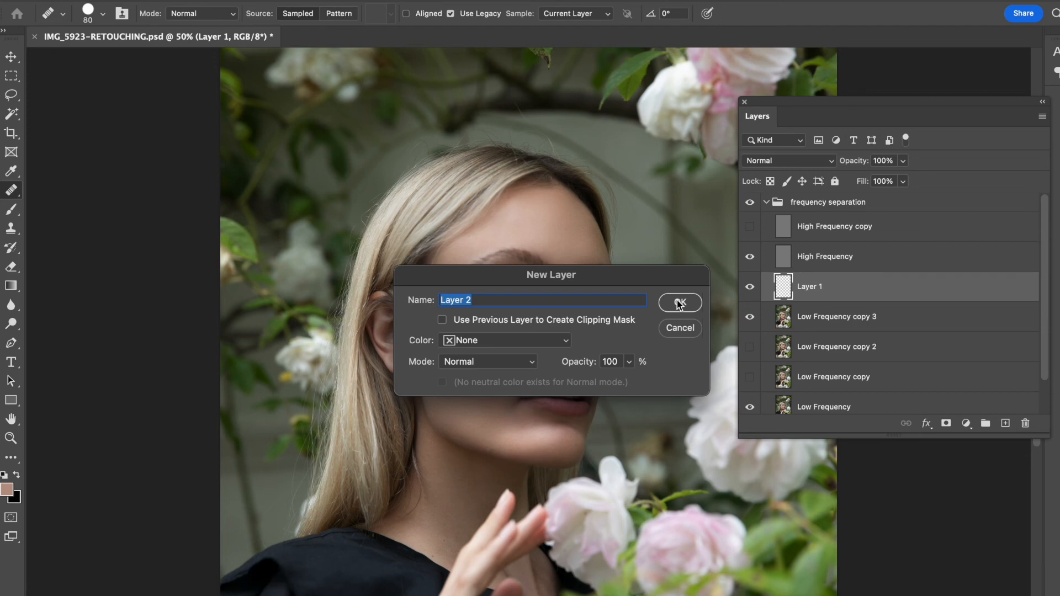
left_click(679, 303)
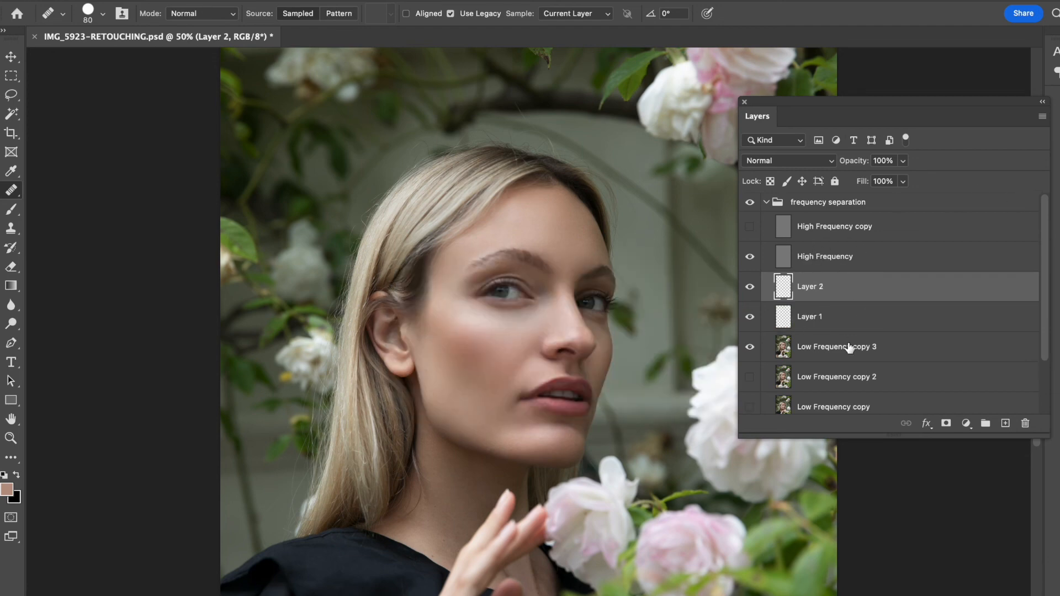
left_click(13, 212)
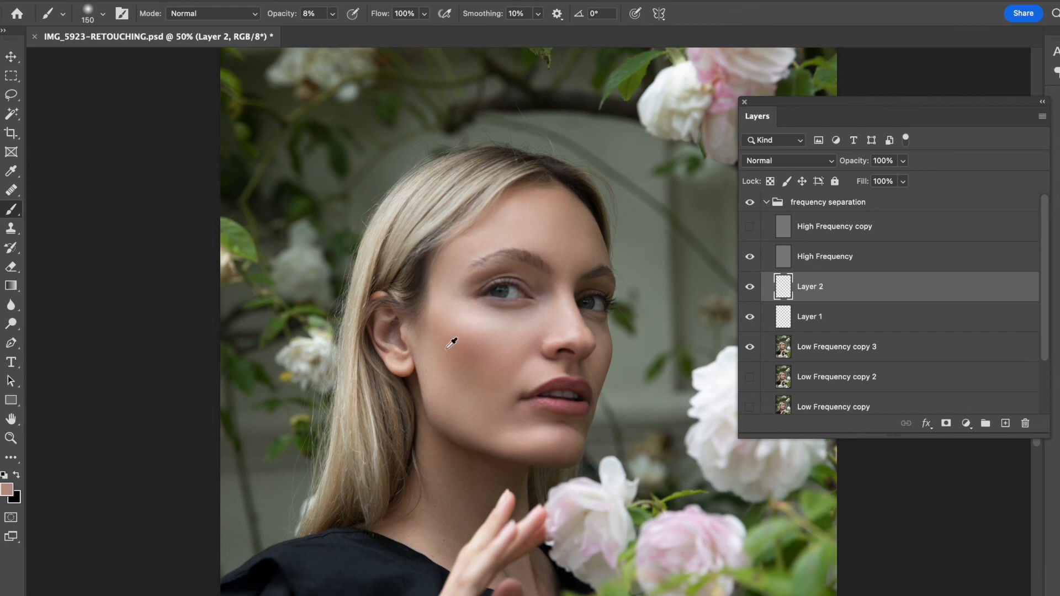
left_click(470, 402, "alt")
- Set the brush to 250 px, 0% hardness and 34% flow, then paint a soft stroke over the cheek
key("bracketright")
key("bracketright")
key("bracketright")
left_click(87, 14)
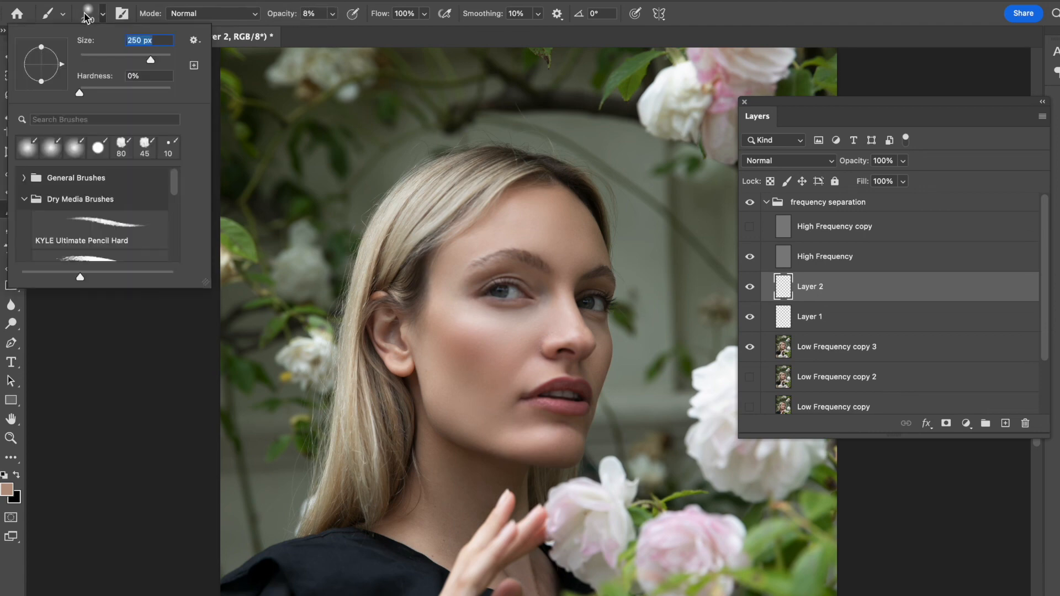
left_click(86, 14)
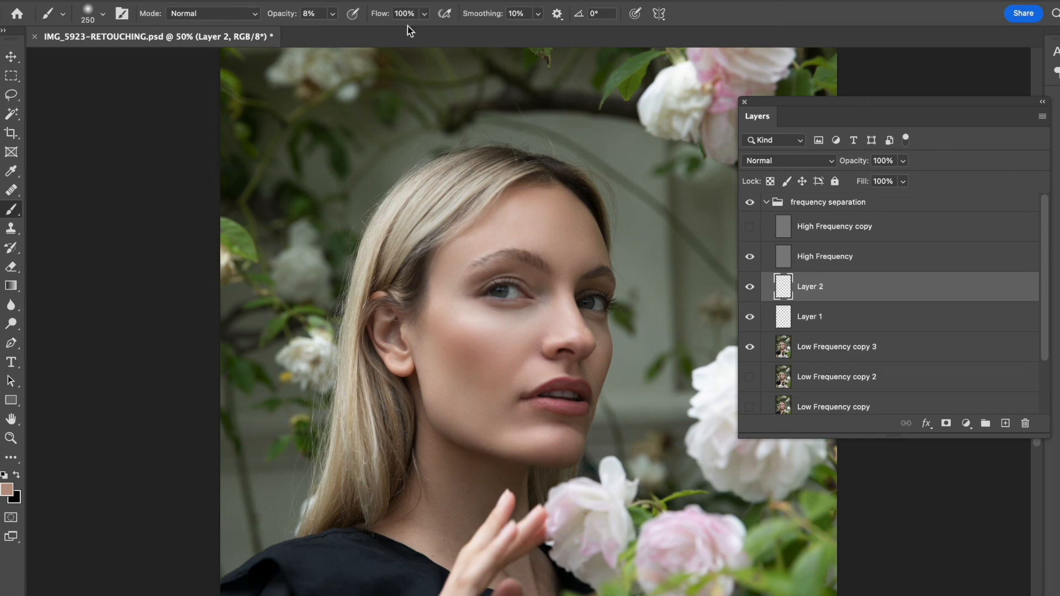
left_click(424, 14)
left_click_drag(401, 31, 380, 33)
left_click(456, 338)
- Resize the brush to 175 px and lower Layer 2's opacity to 84%
key("bracketleft")
key("bracketleft")
key("bracketleft")
key("bracketleft")
key("bracketright")
mouse_move(864, 165)
left_mouse_down()
mouse_move(828, 168)
mouse_move(852, 167)
left_mouse_up()
- Toggle Layer 2's visibility repeatedly to compare the painted tone with the result underneath
left_click(750, 287)
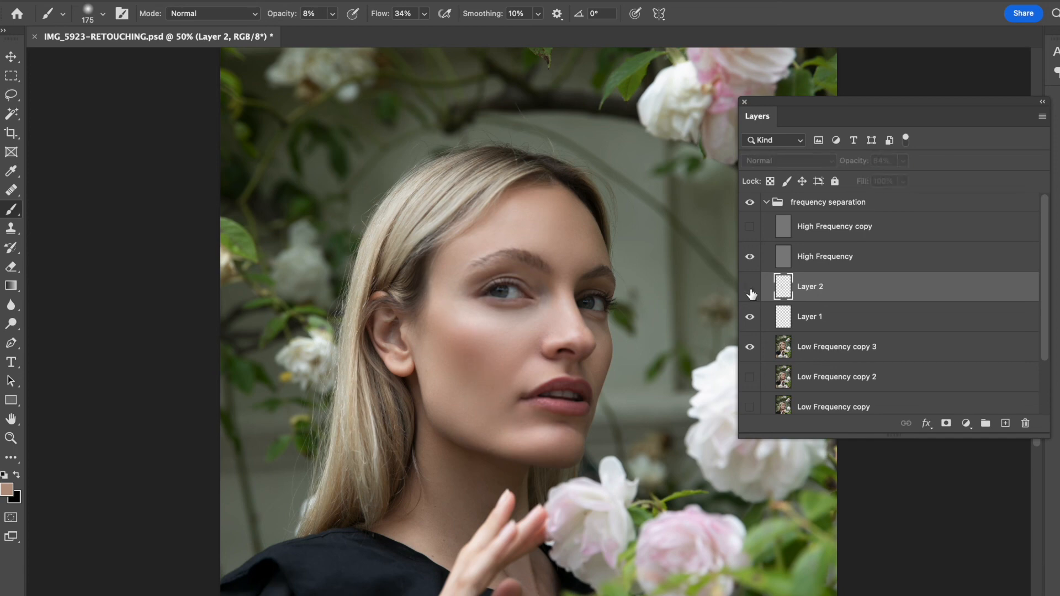
left_click(751, 288)
left_click(750, 288)
left_click(751, 287)
left_click(750, 287)
left_click(750, 288)
left_click(750, 288)
left_click(751, 288)
left_click(751, 287)
left_click(751, 287)
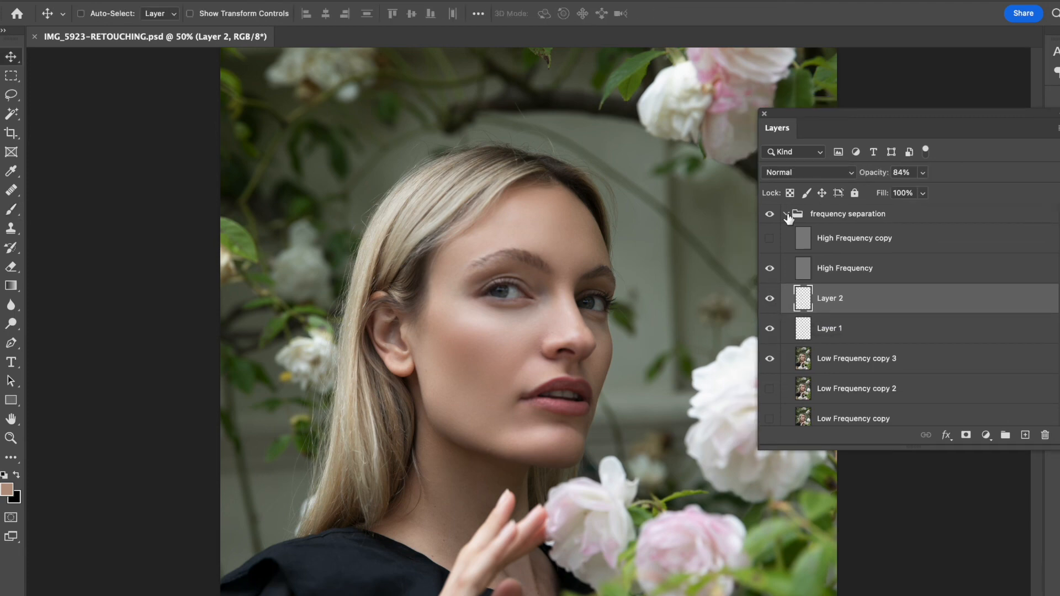
- Collapse the frequency separation group and toggle its visibility to compare the full retouch with the original
left_click(787, 214)
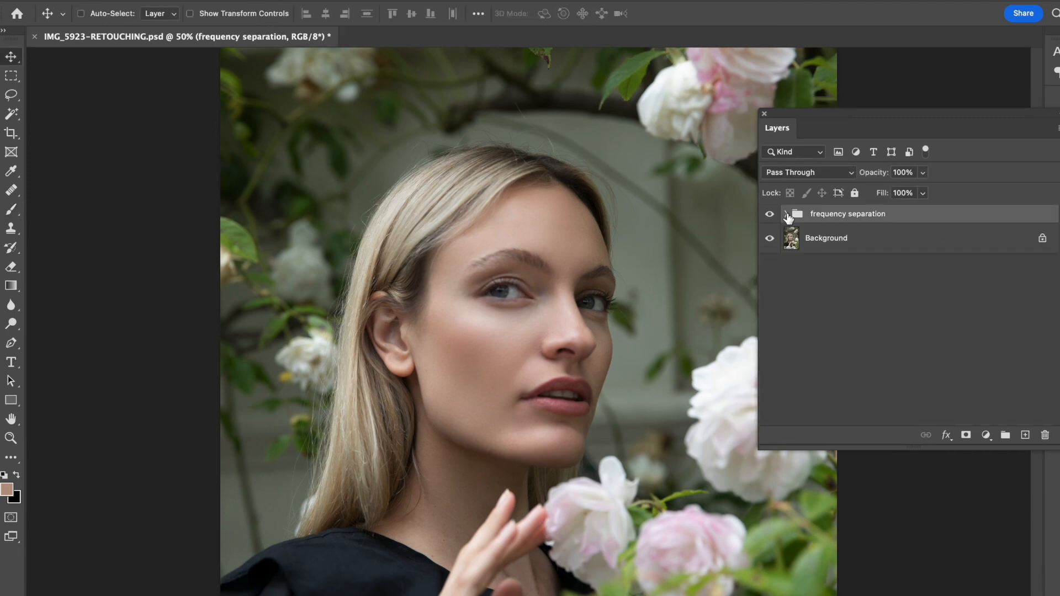
left_click(772, 216)
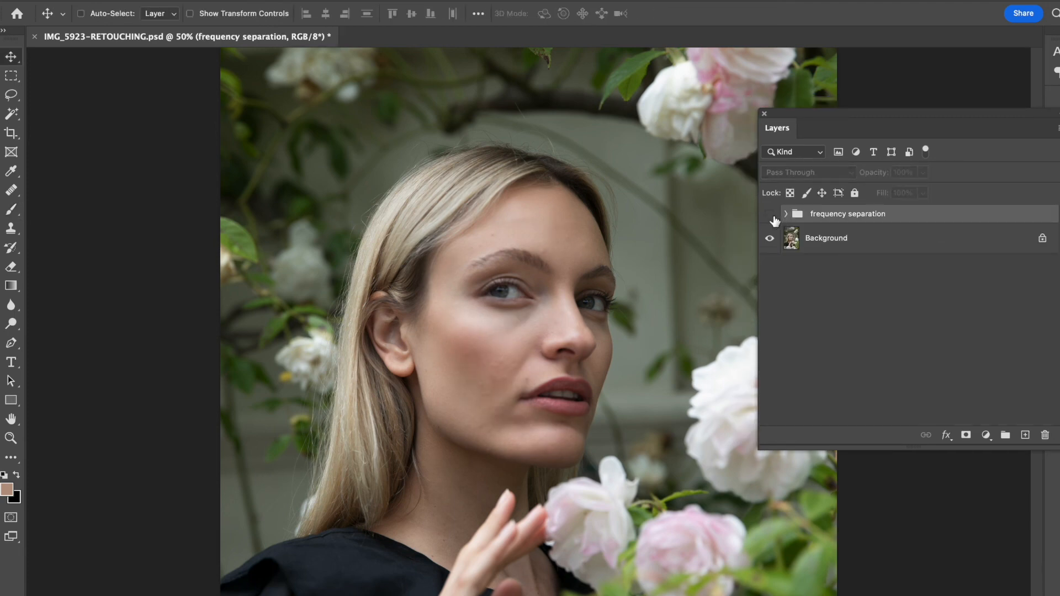
left_click(771, 217)
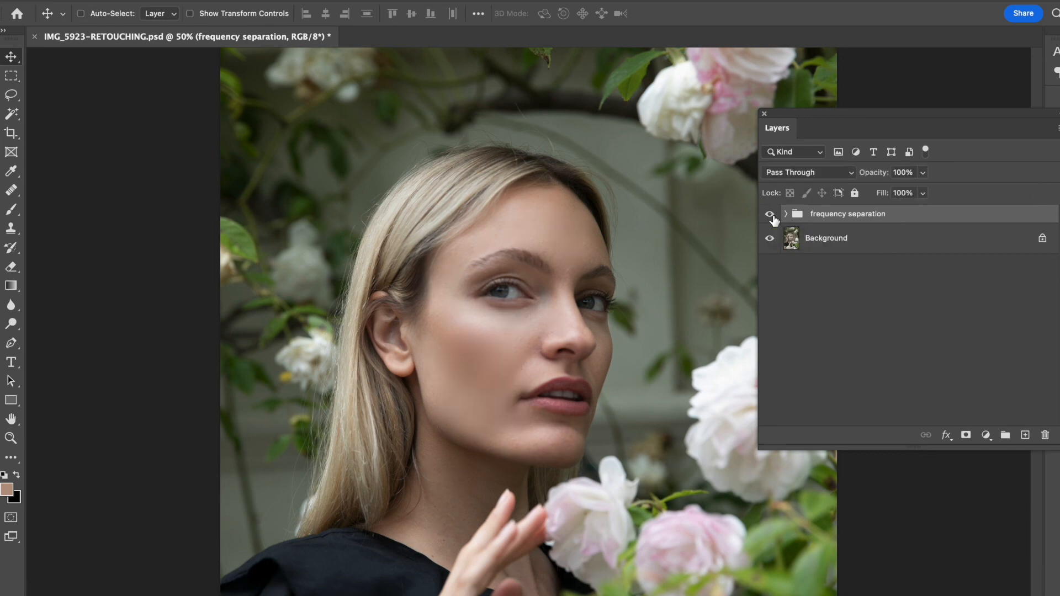
left_click(772, 217)
left_click(772, 217)
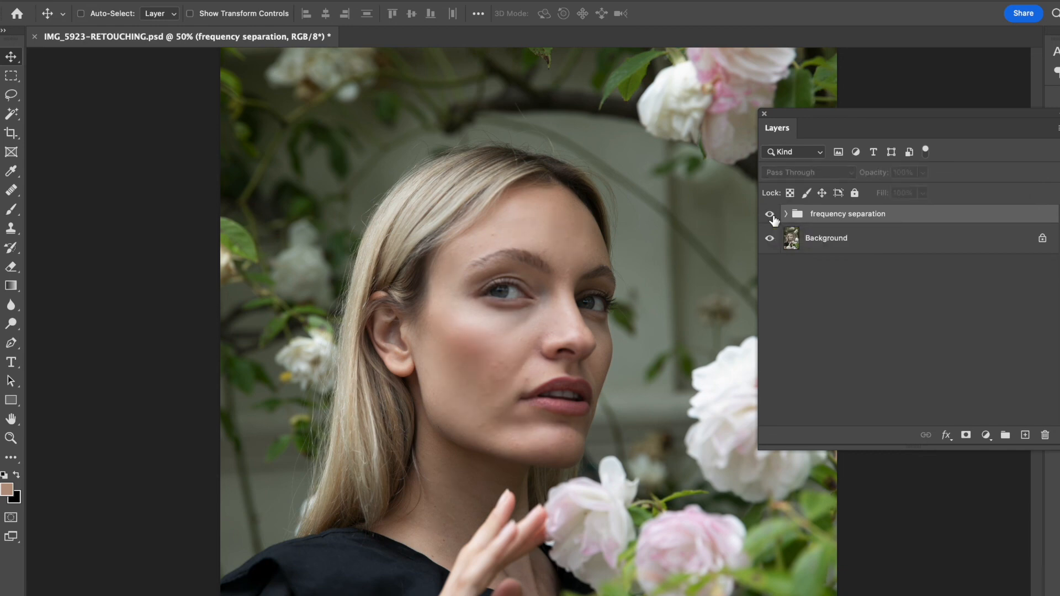
key("super+minus")
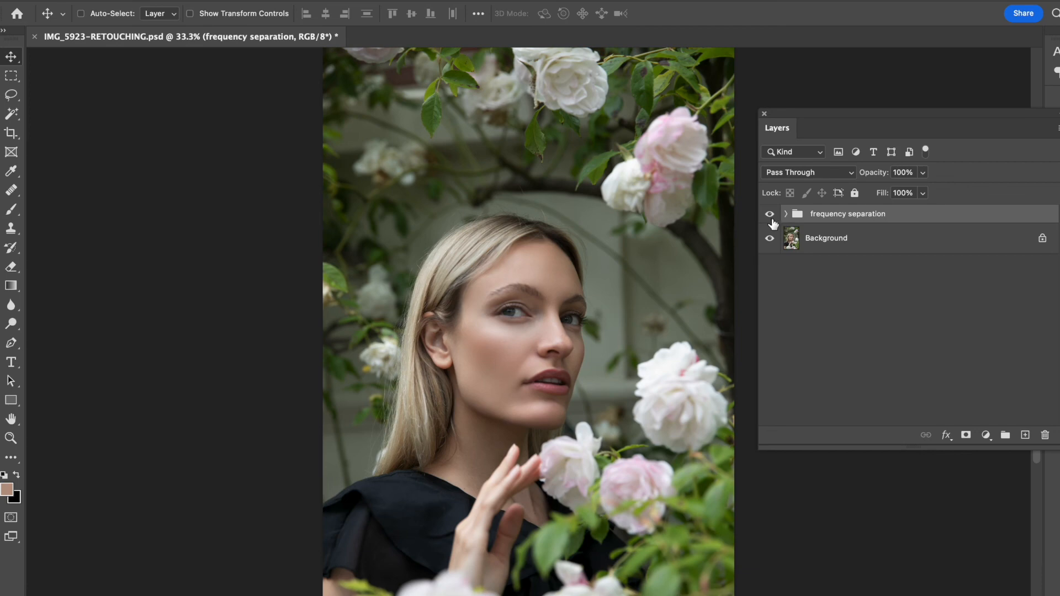
left_click(772, 218)
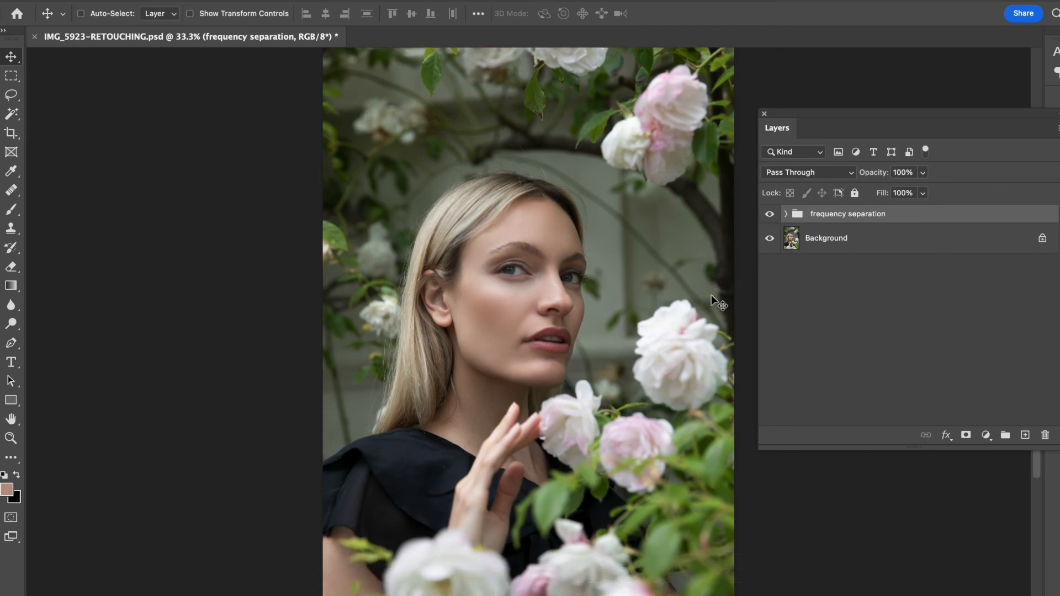
left_click(770, 218)
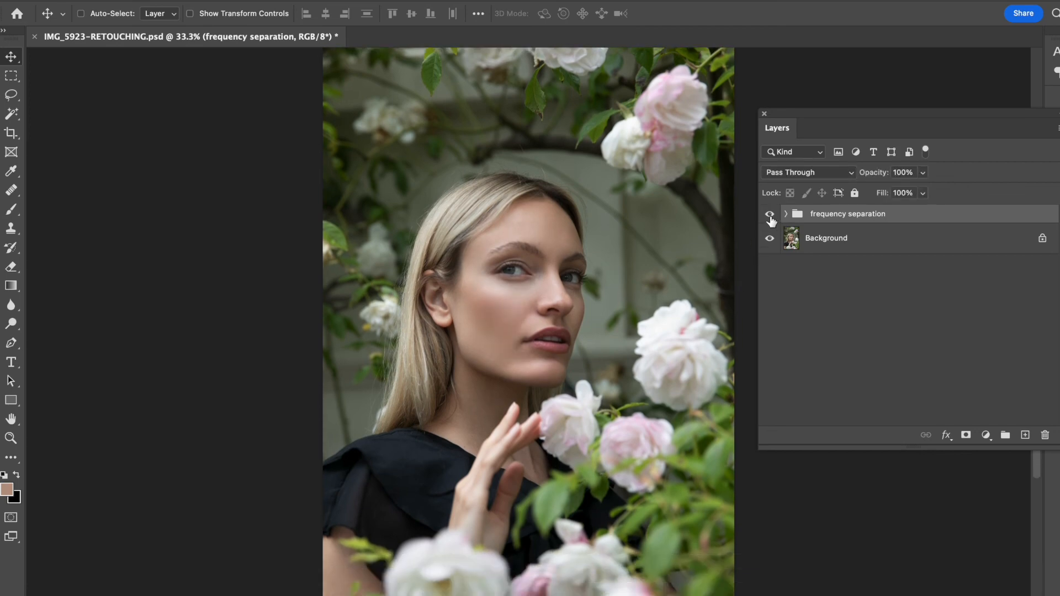